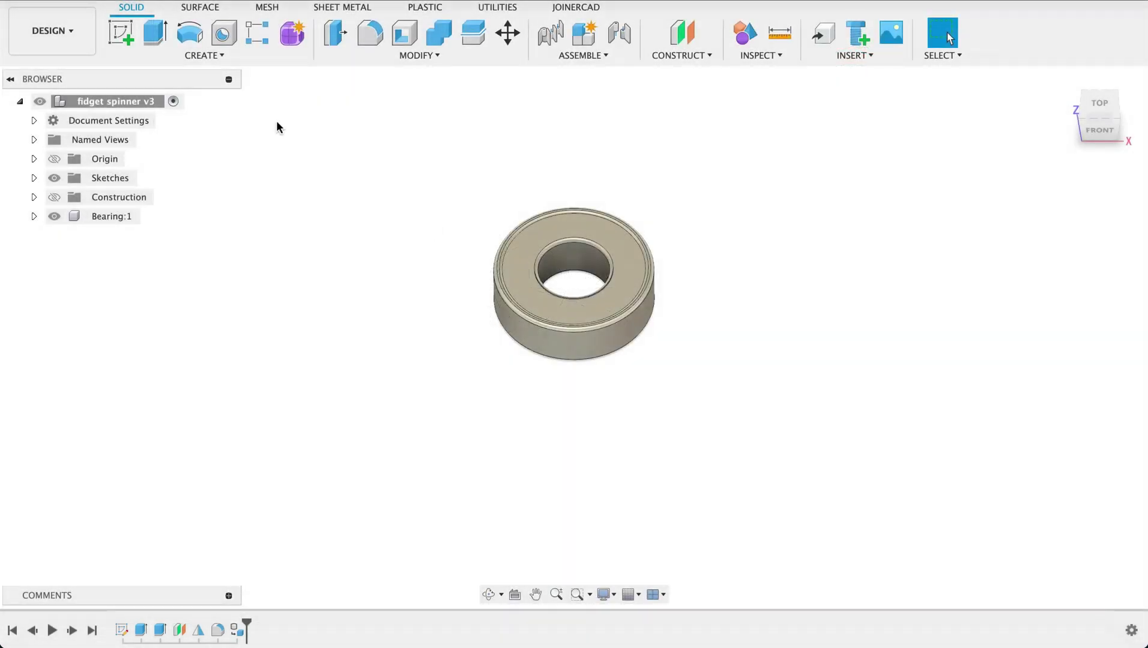
Start a sketch on the horizontal XY plane and draw a 22.4 mm diameter circle centred on the origin
left_click(126, 33)
mouse_move(725, 233)
middle_mouse_down("shift")
mouse_move(724, 275)
mouse_move(643, 220)
middle_mouse_up("shift")
left_click(645, 223)
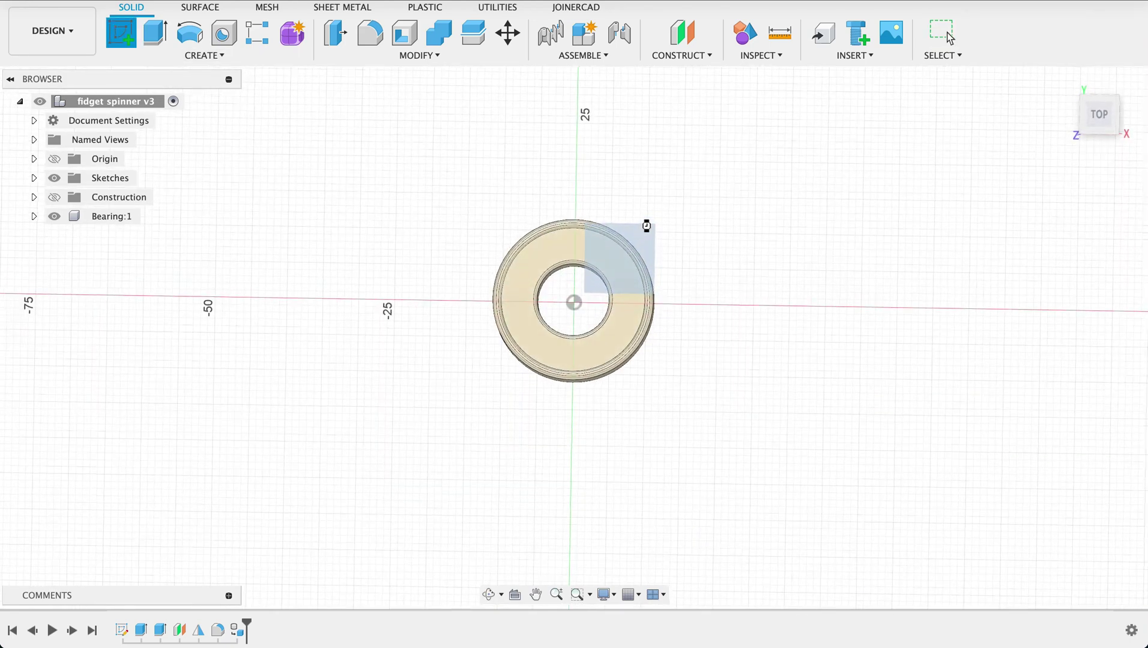
key("c")
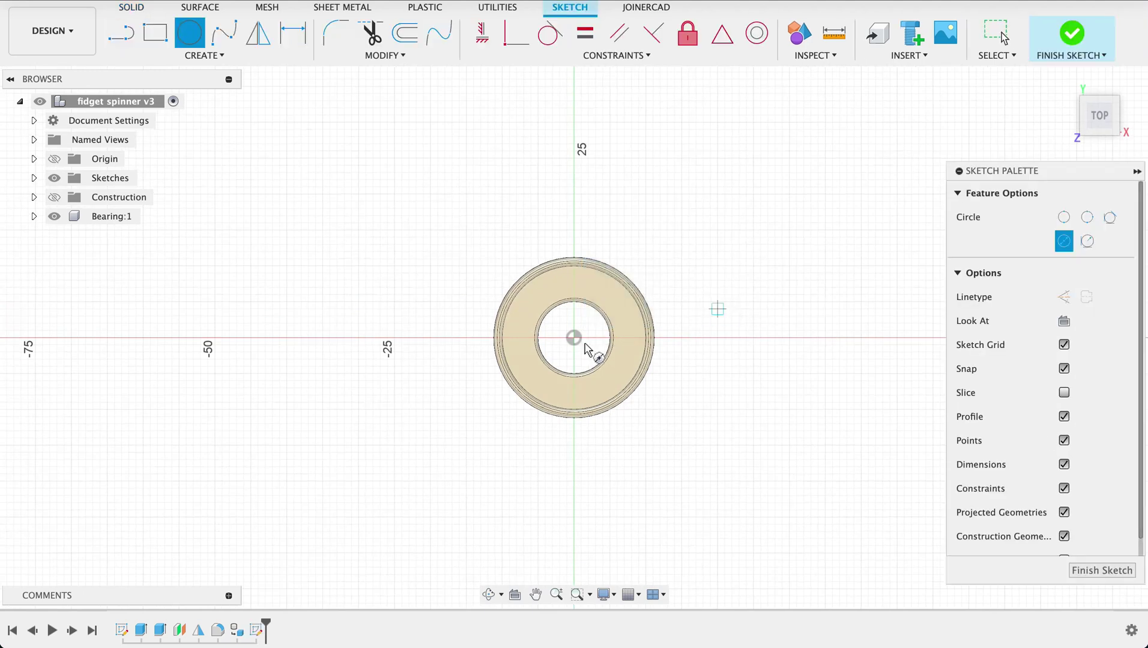
left_click(573, 339)
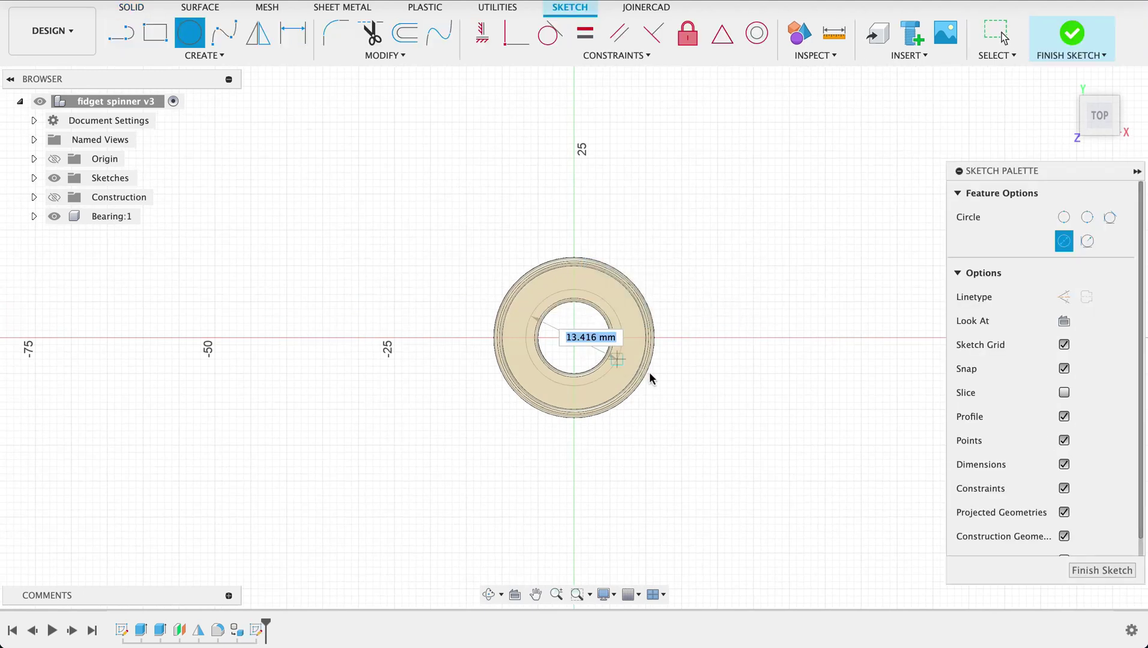
type("22,4")
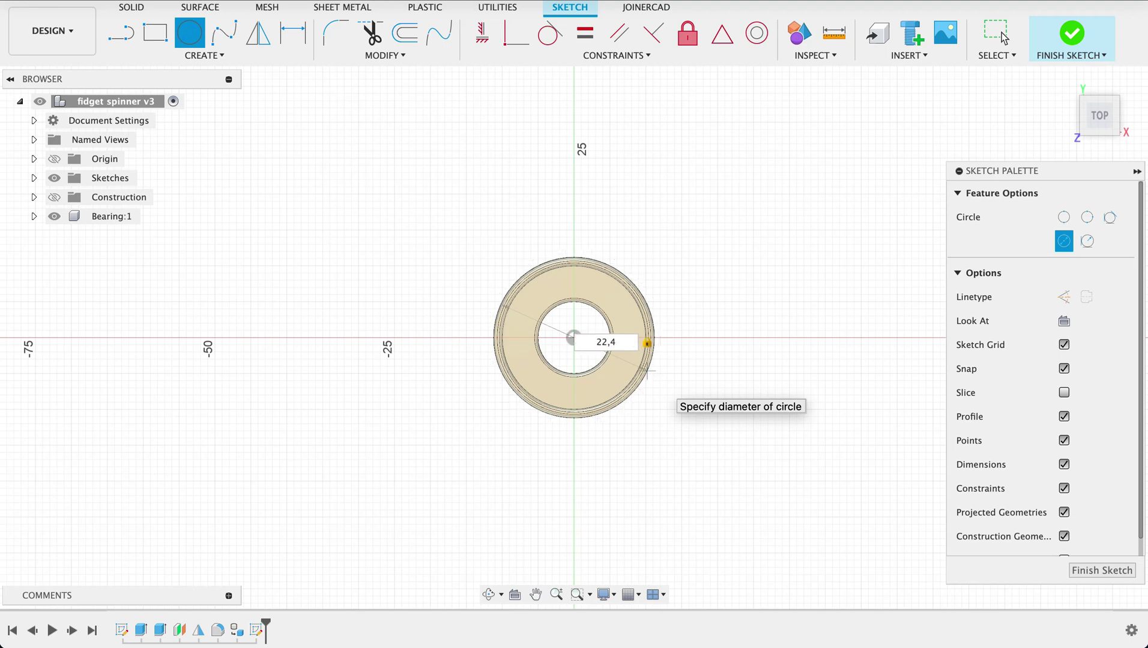
key("Return")
key("Escape")
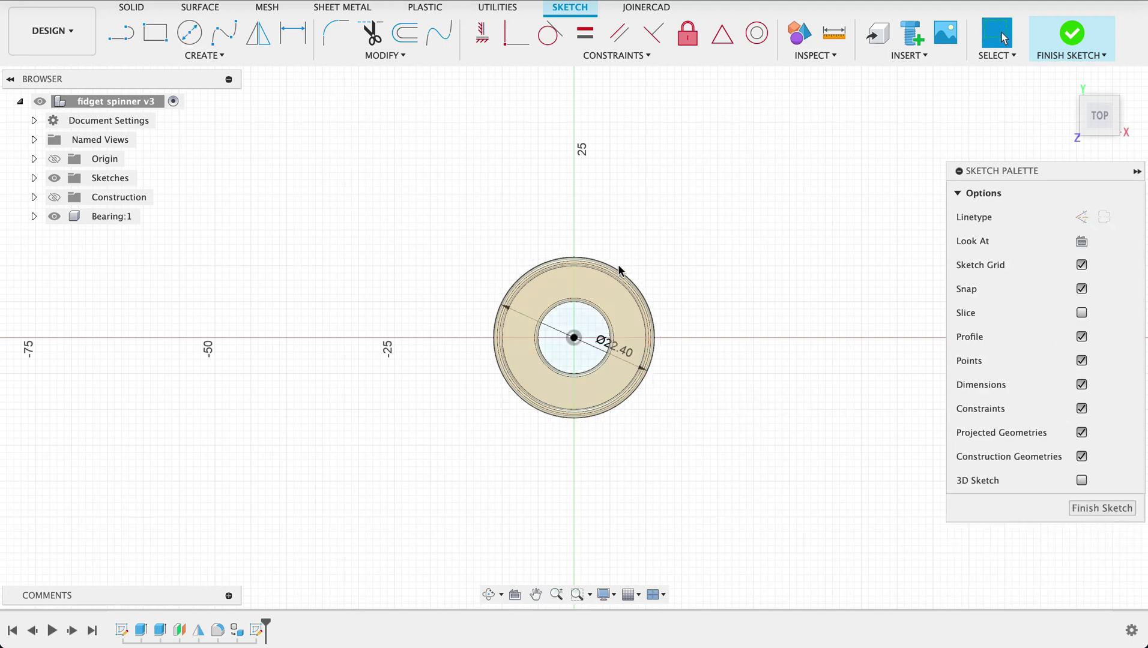
Draw a 22.4 mm diameter circle on the vertical axis, about 42 mm above the origin
mouse_move(623, 214)
middle_mouse_down()
mouse_move(609, 290)
mouse_move(584, 248)
middle_mouse_up()
key("c")
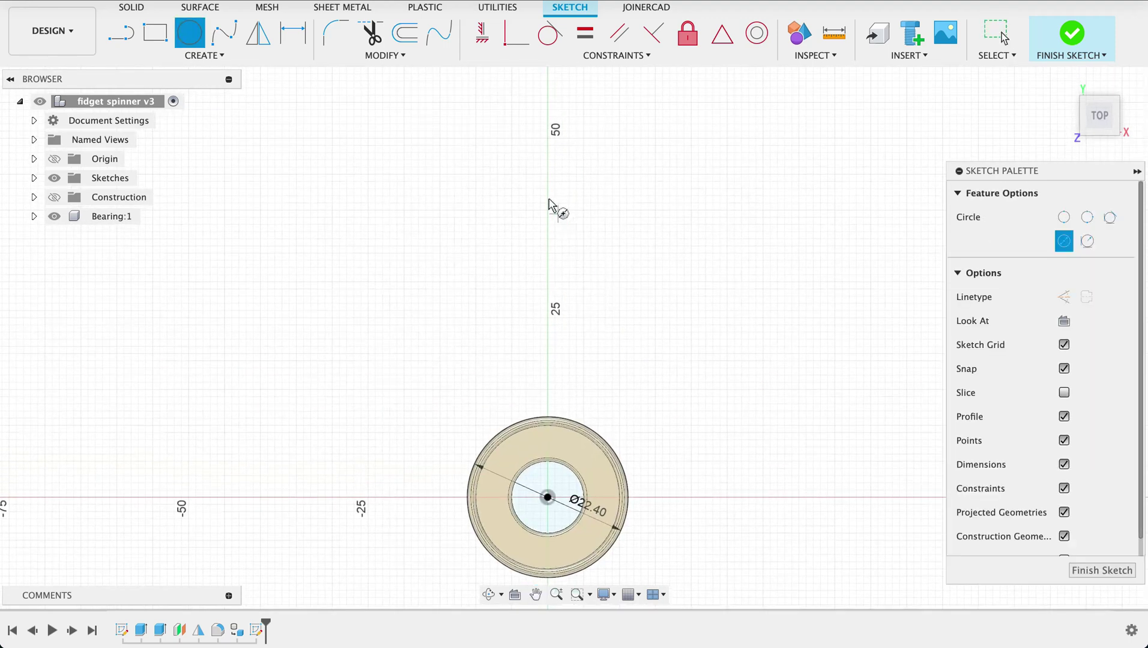
left_click(547, 196)
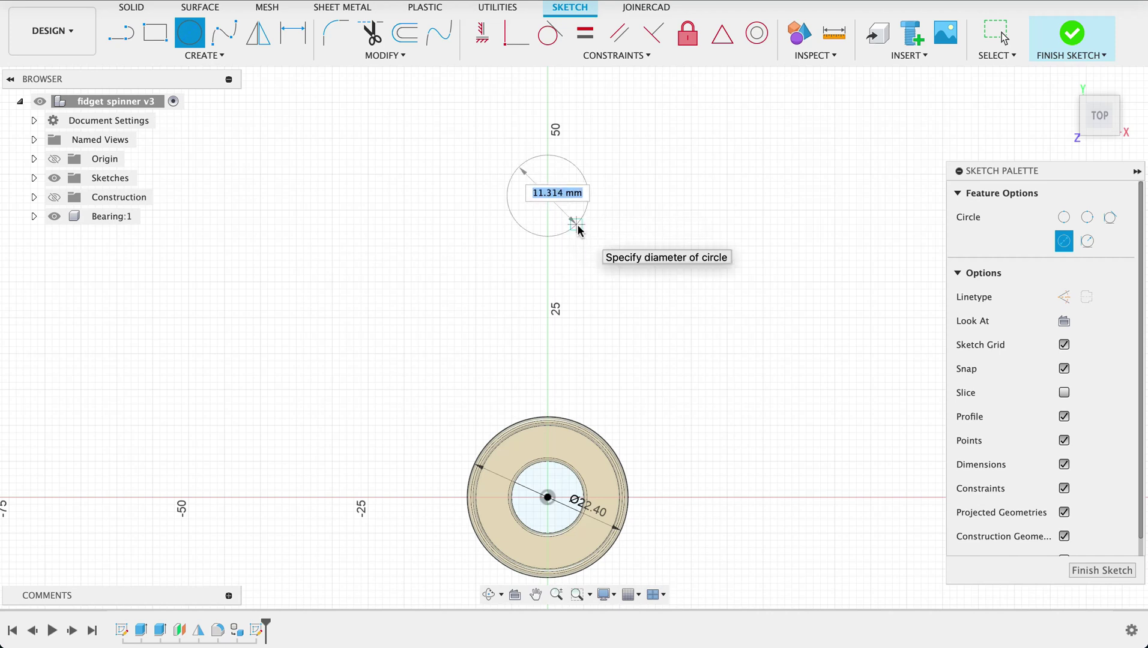
type("2")
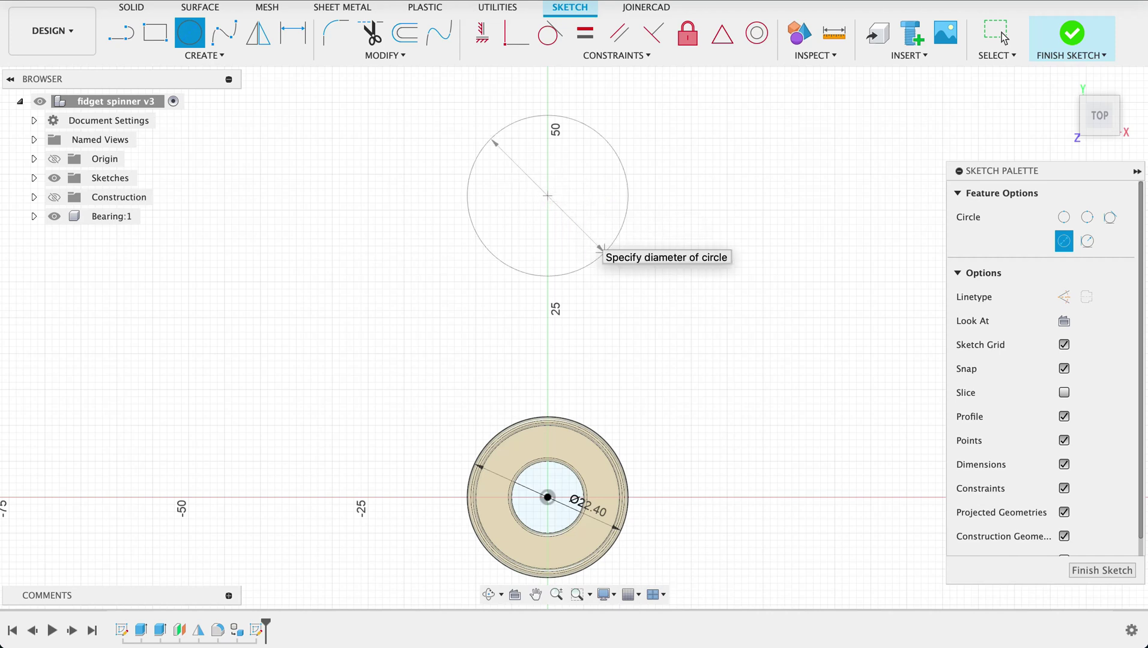
left_click(564, 199)
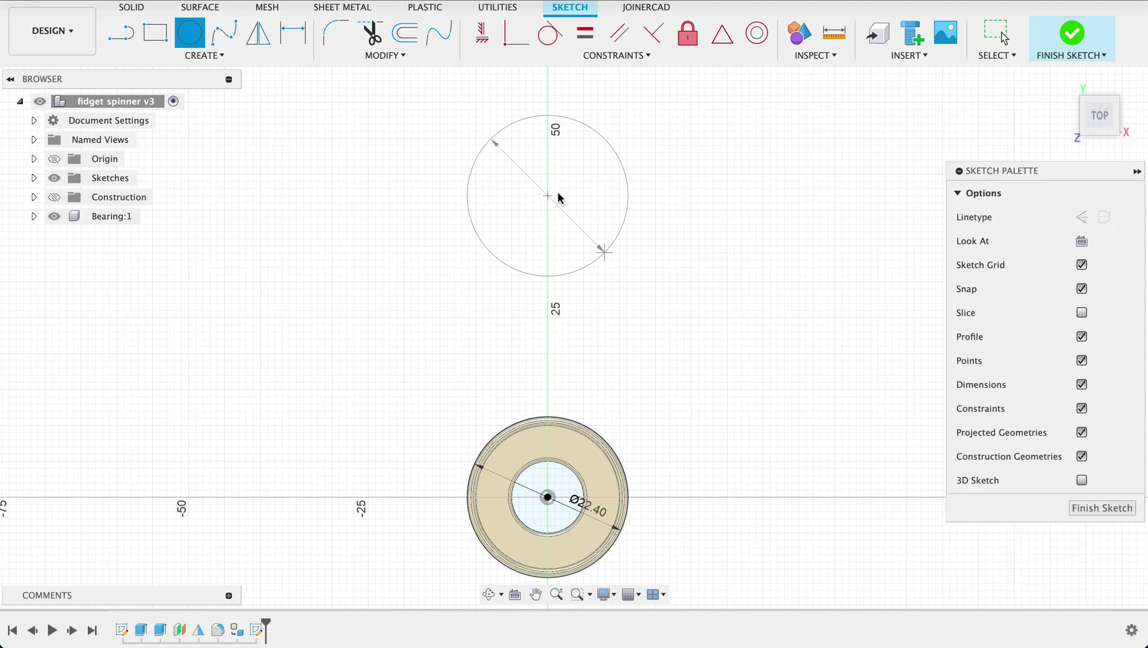
Add a concentric 26.4 mm diameter circle around the upper 22.4 mm circle
left_click(547, 197)
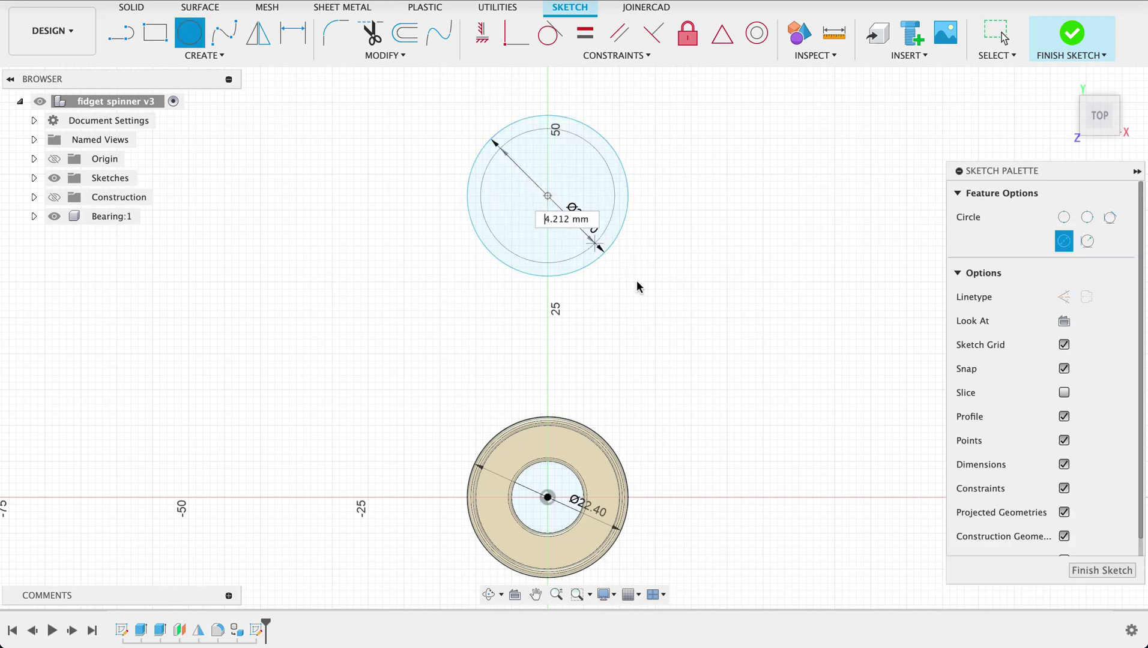
type("26")
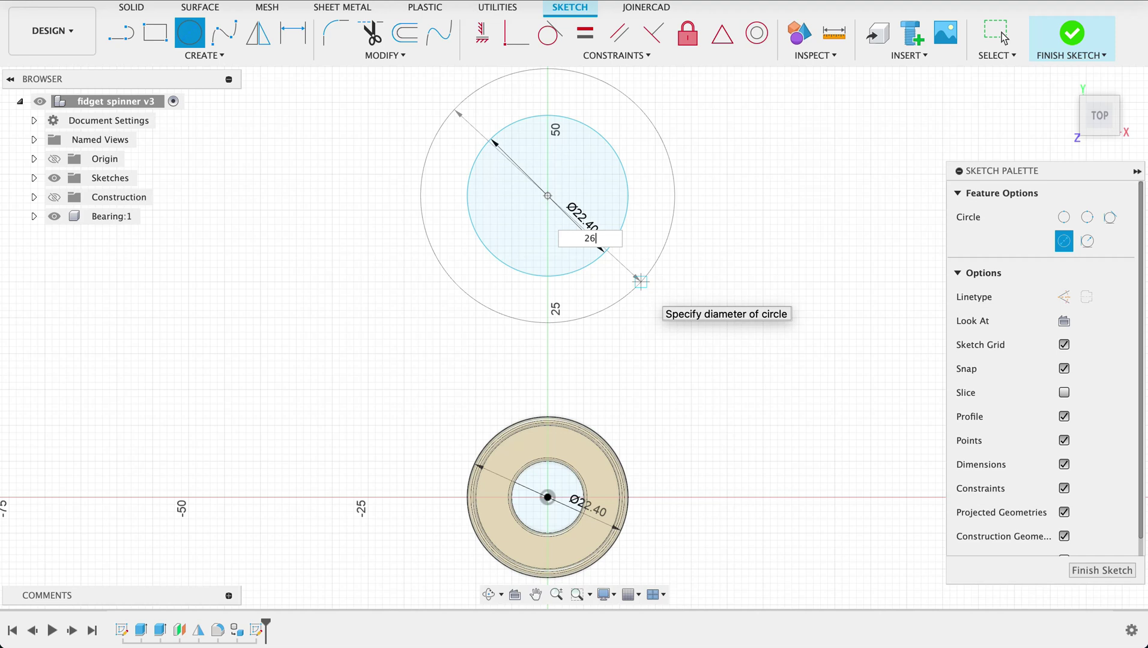
type(",4")
key("Return")
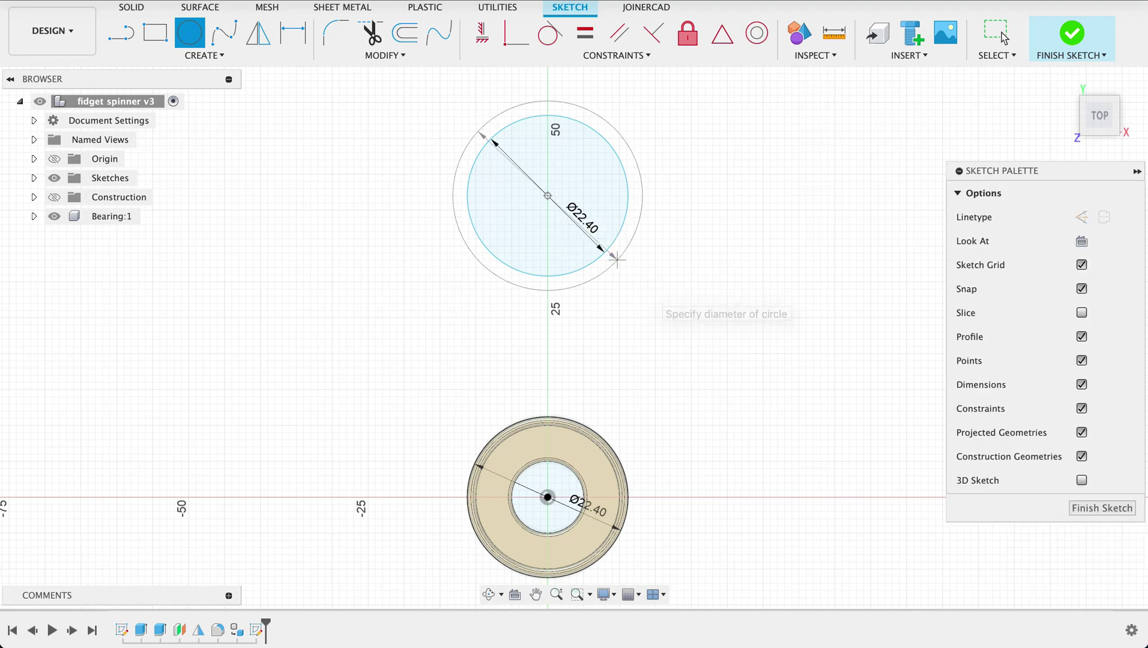
left_click(1002, 37)
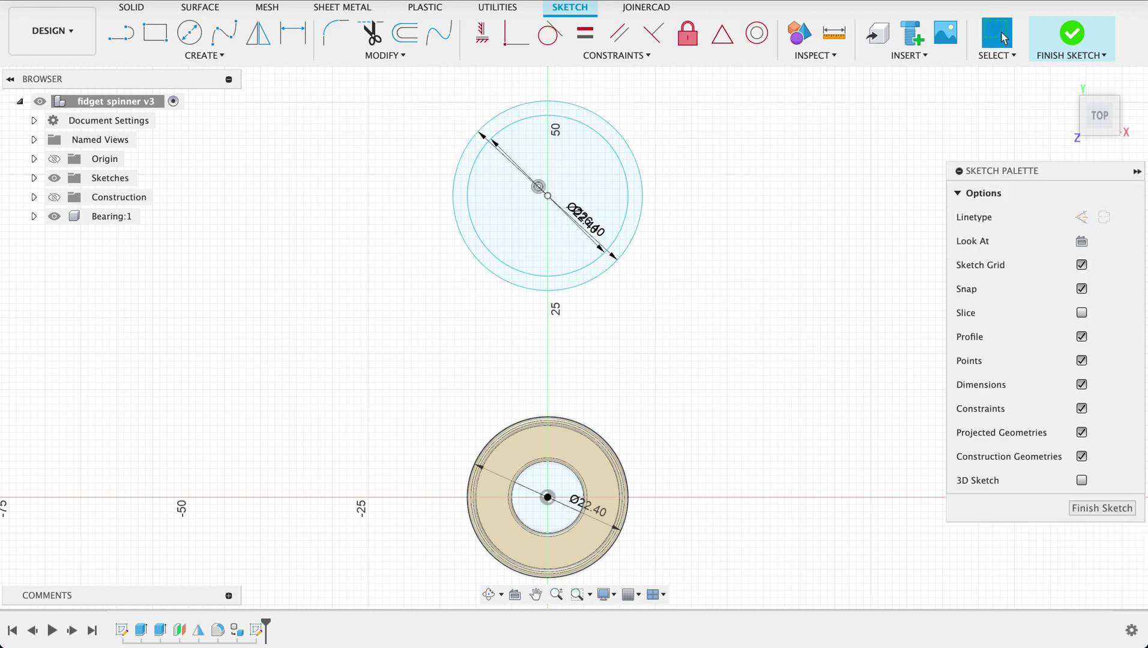
Constrain the centre of the upper circles to be vertically aligned with the origin
left_click(481, 33)
left_click(549, 195)
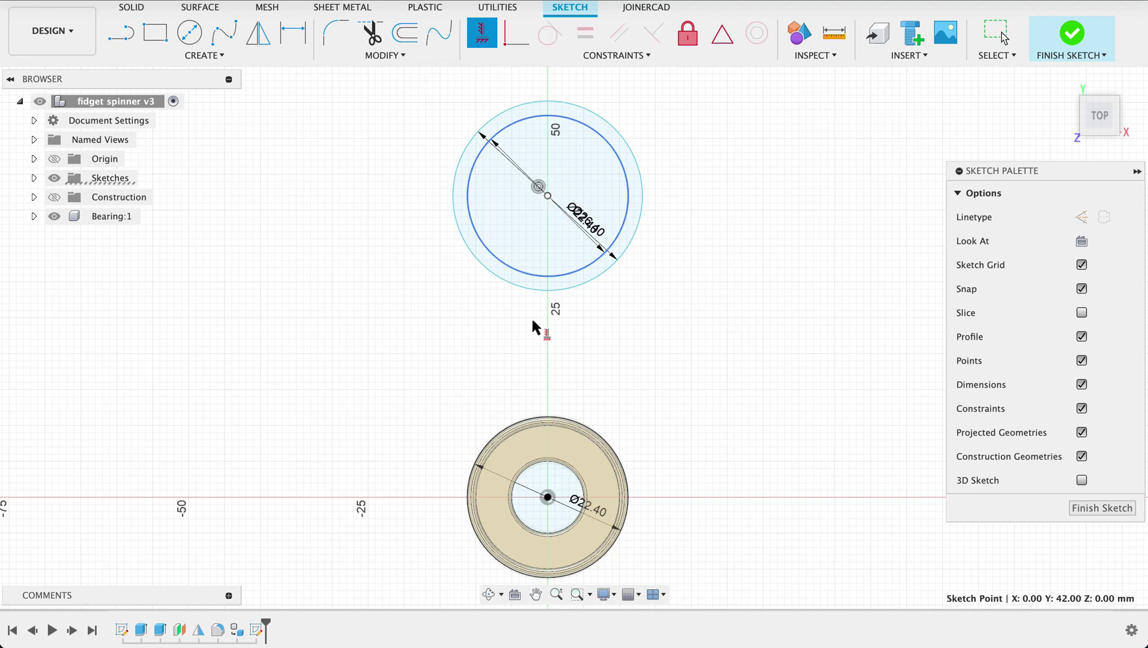
left_click(546, 498)
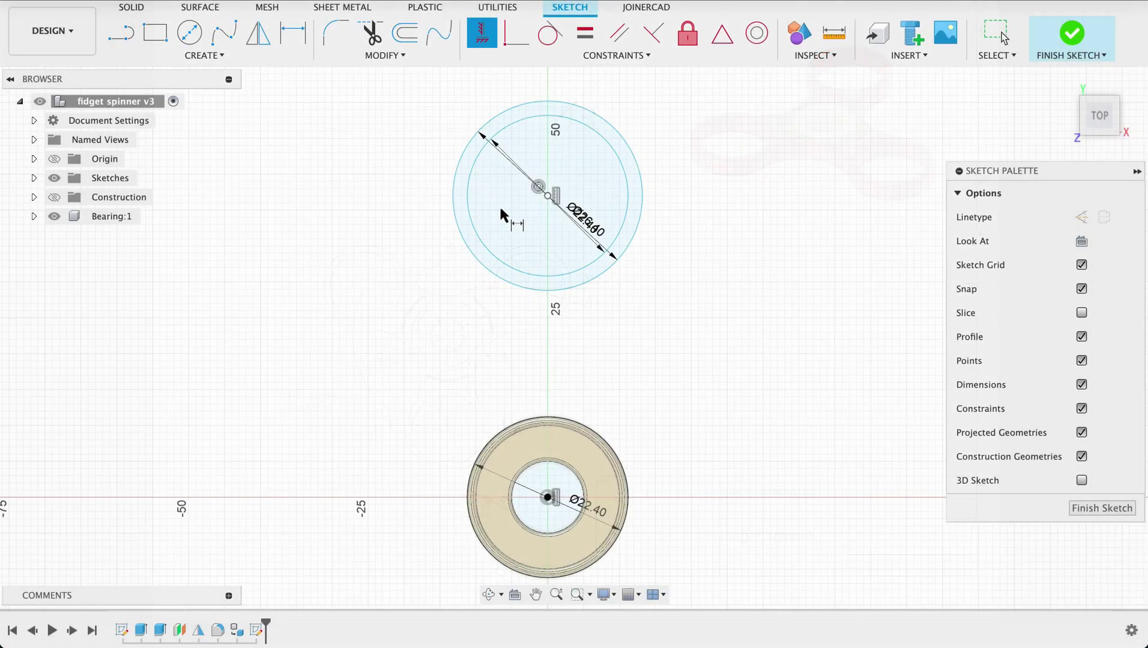
Dimension the distance between the upper circles' centre and the origin as 30 mm
left_click(547, 195)
left_click(546, 497)
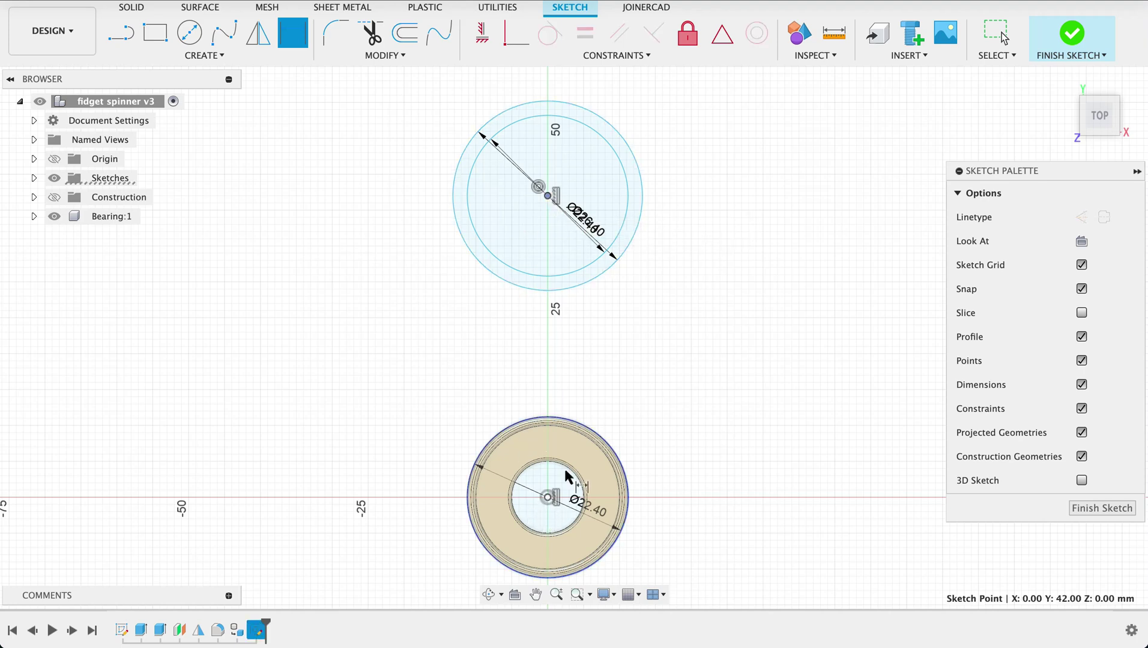
left_click(699, 314)
type("30")
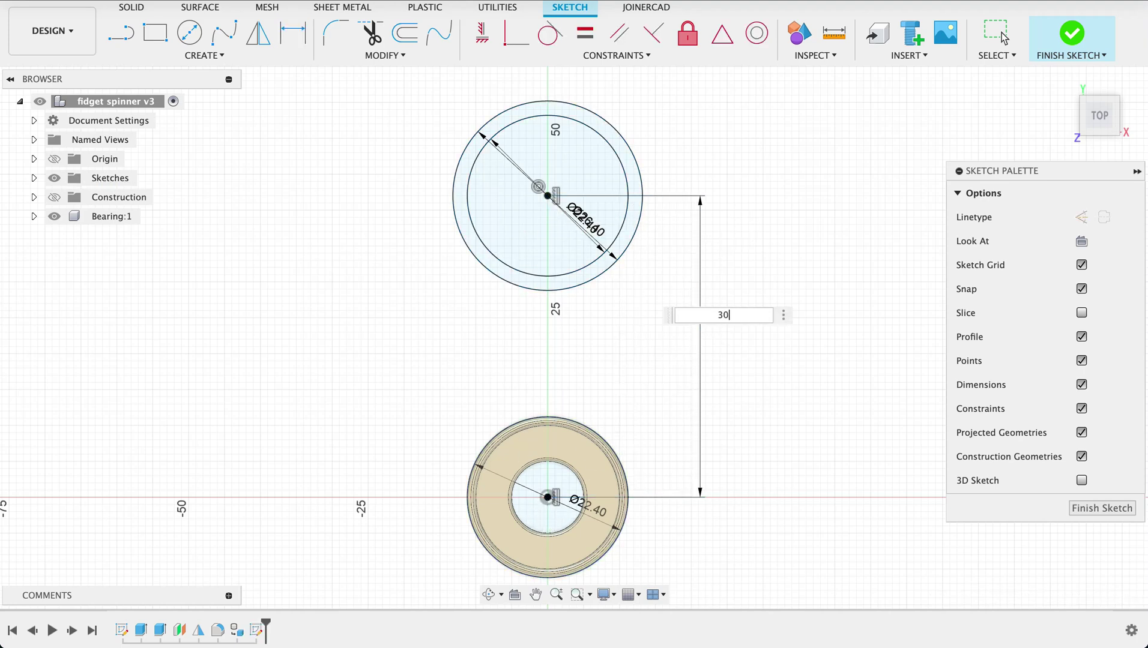
key("Return")
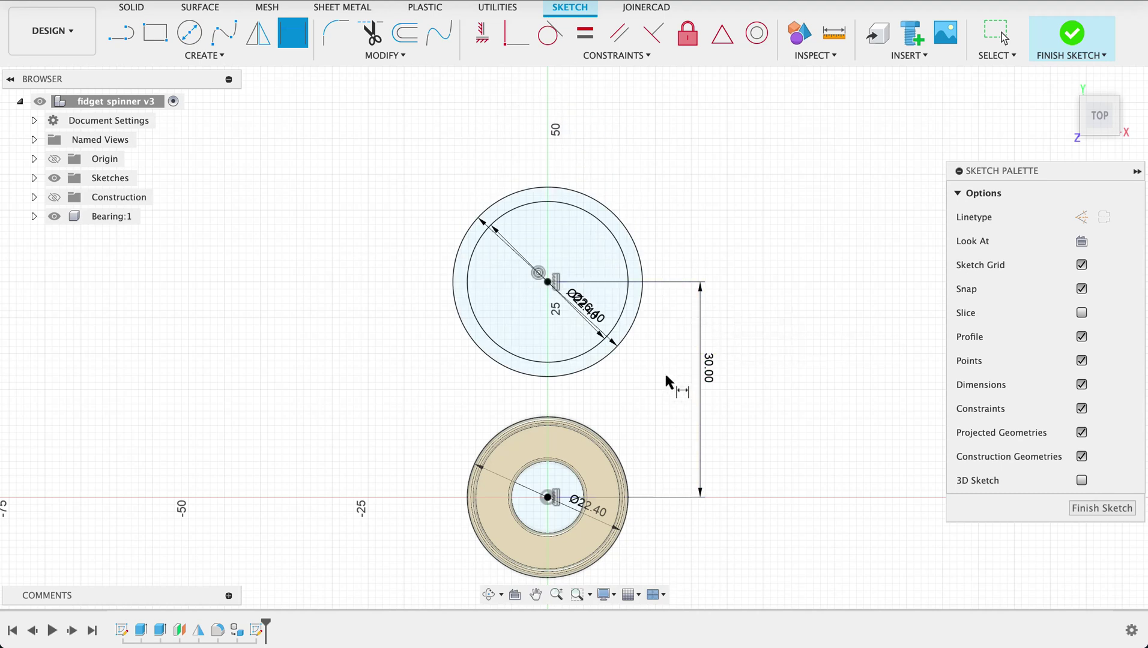
Create a full circular pattern of both upper circles around the origin with a quantity of 3
left_click(215, 55)
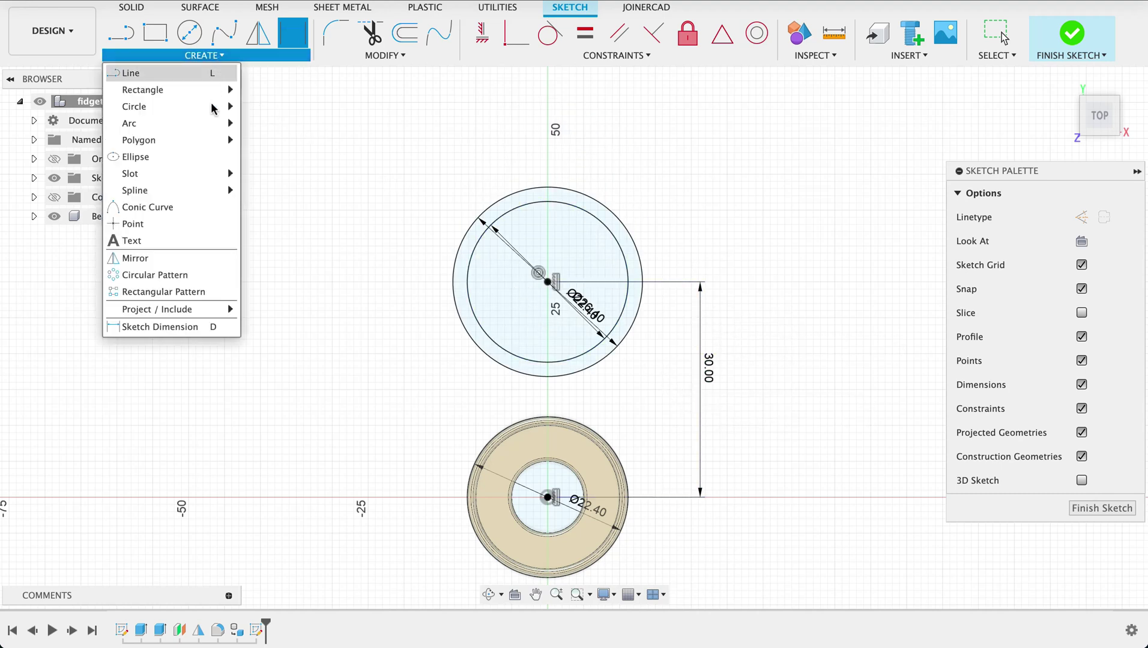
left_click(183, 276)
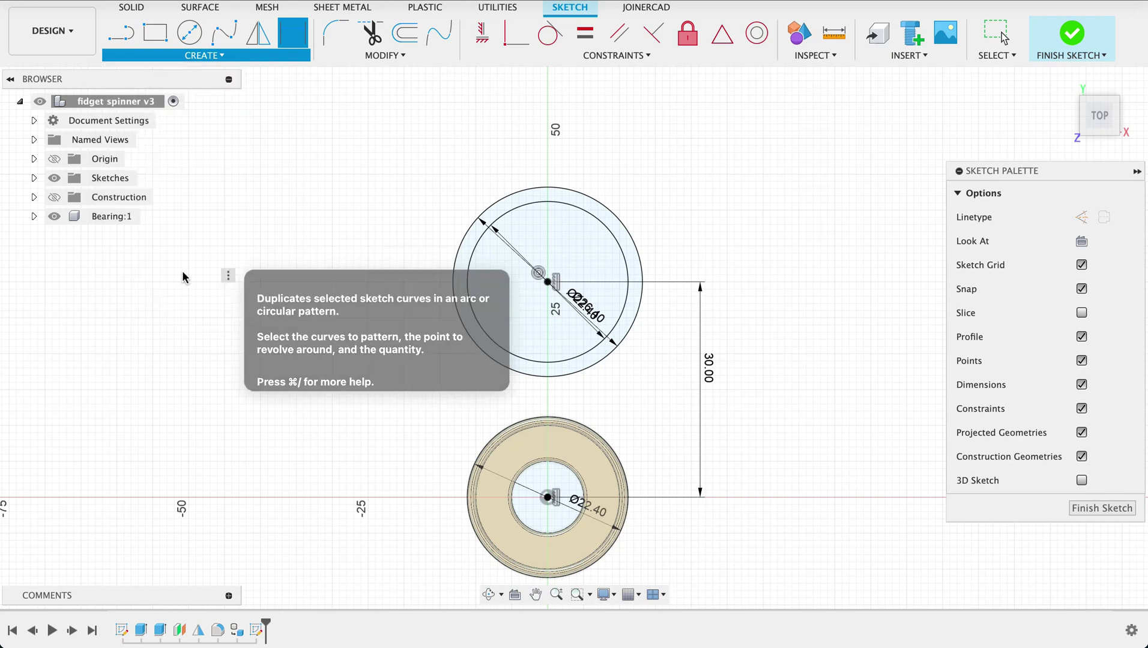
left_click(625, 236)
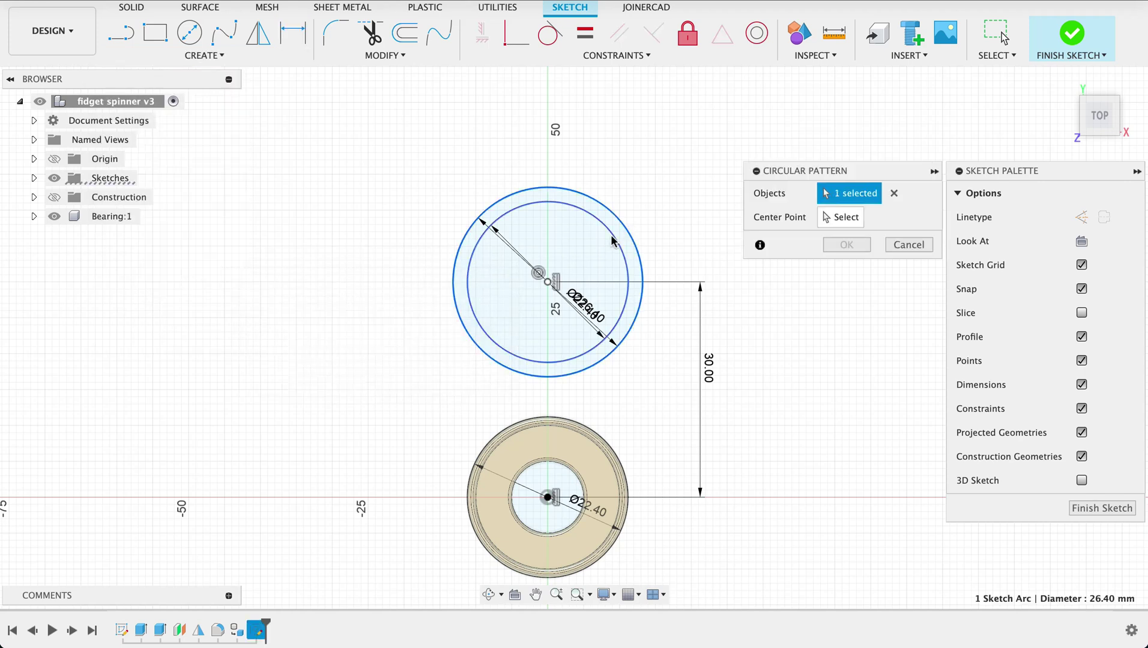
left_click(612, 237)
left_click(840, 216)
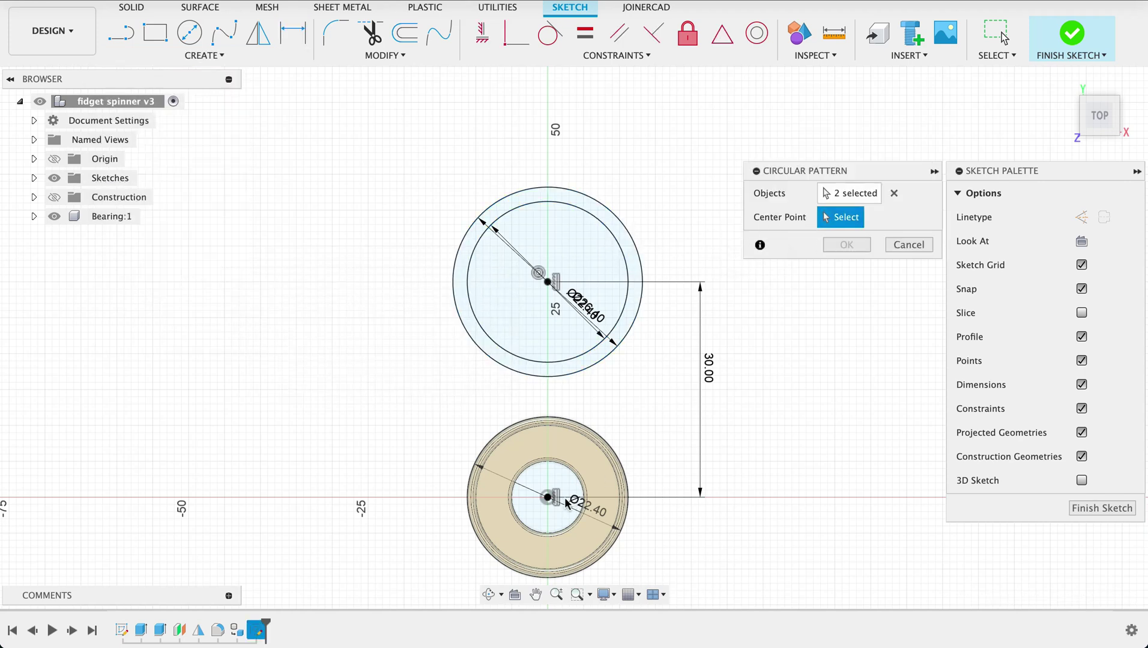
left_click(562, 496)
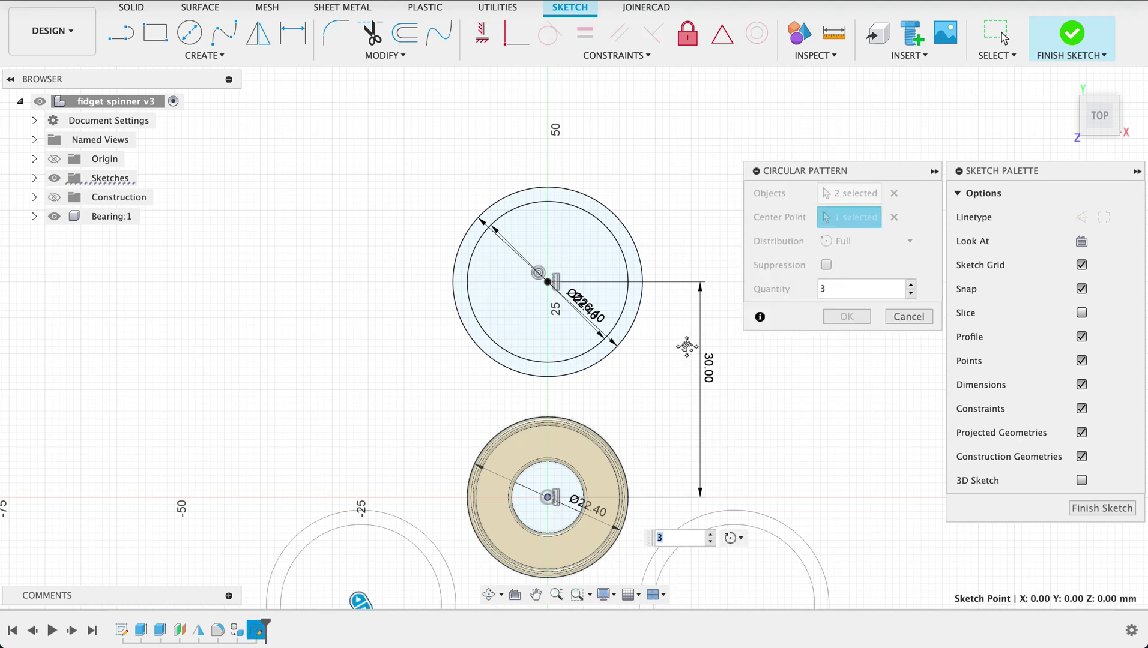
mouse_move(684, 341)
middle_mouse_down()
mouse_move(679, 279)
mouse_move(677, 292)
middle_mouse_up()
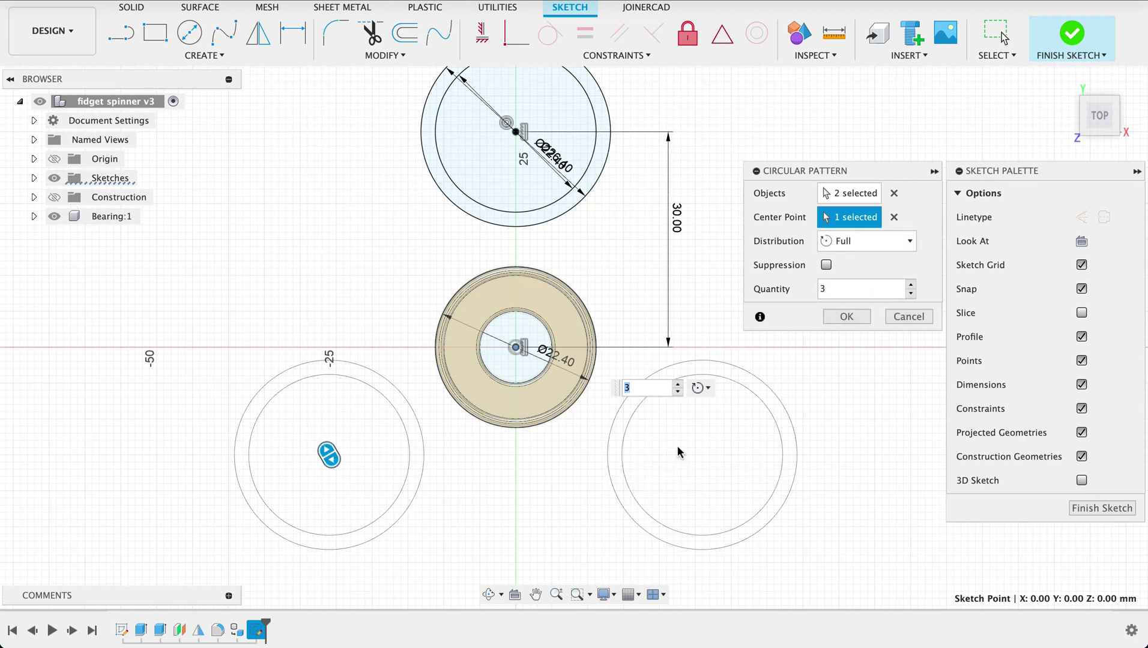
left_click(861, 323)
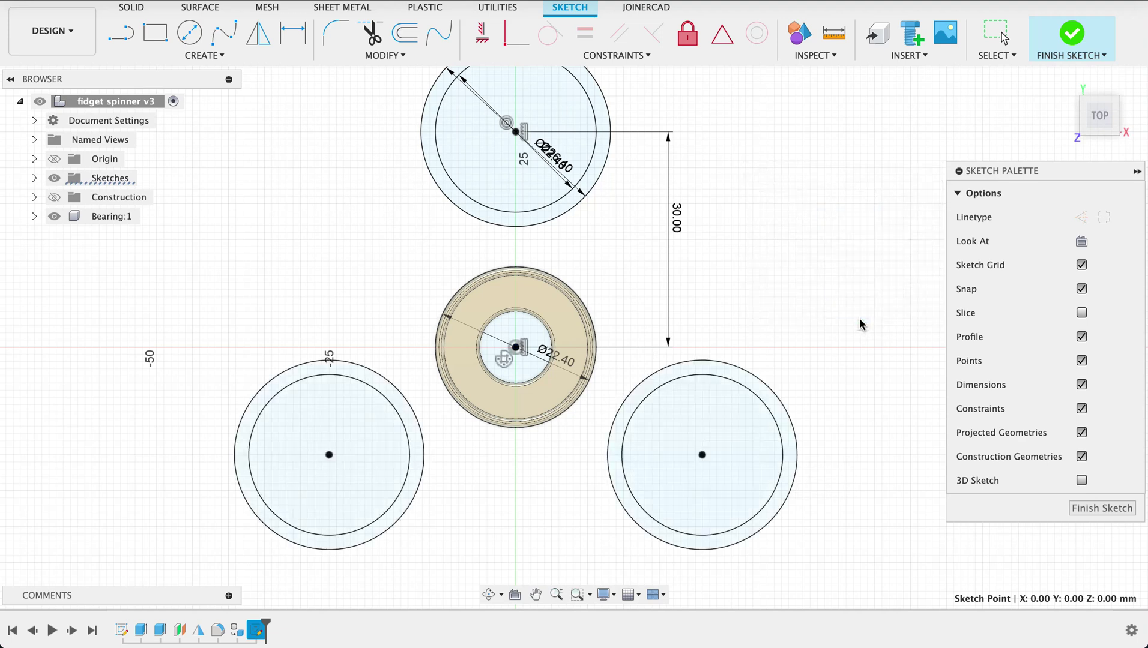
Draw a 32 mm diameter circle in the open area between the upper and lower-right circle pairs
middle_click_drag(802, 251, 785, 300)
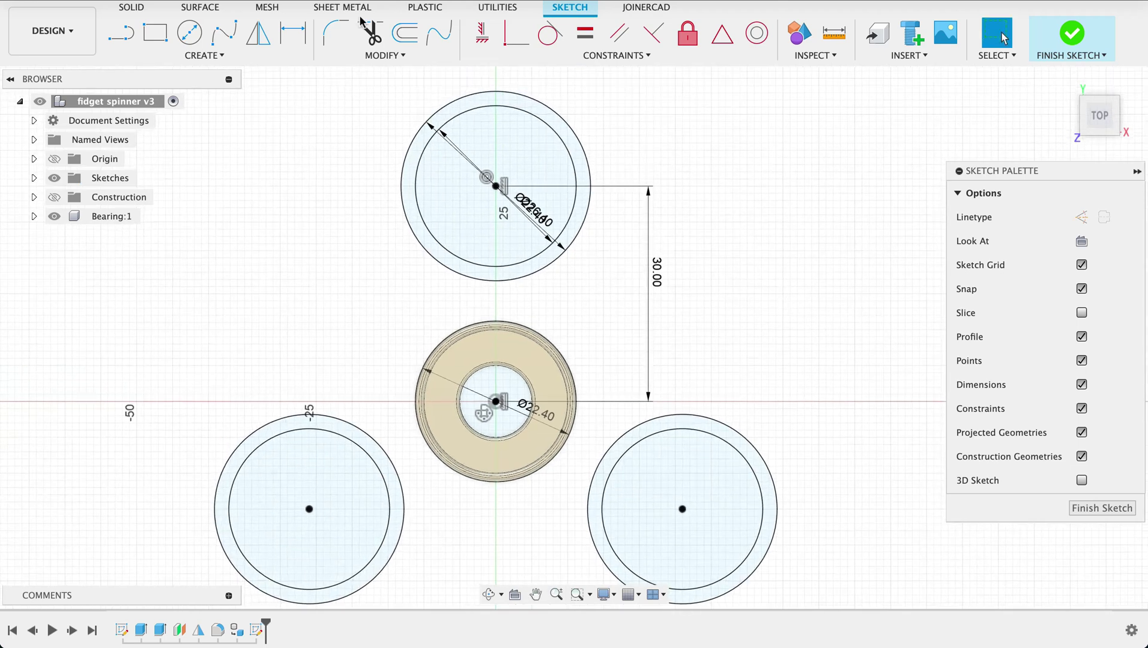
left_click(189, 32)
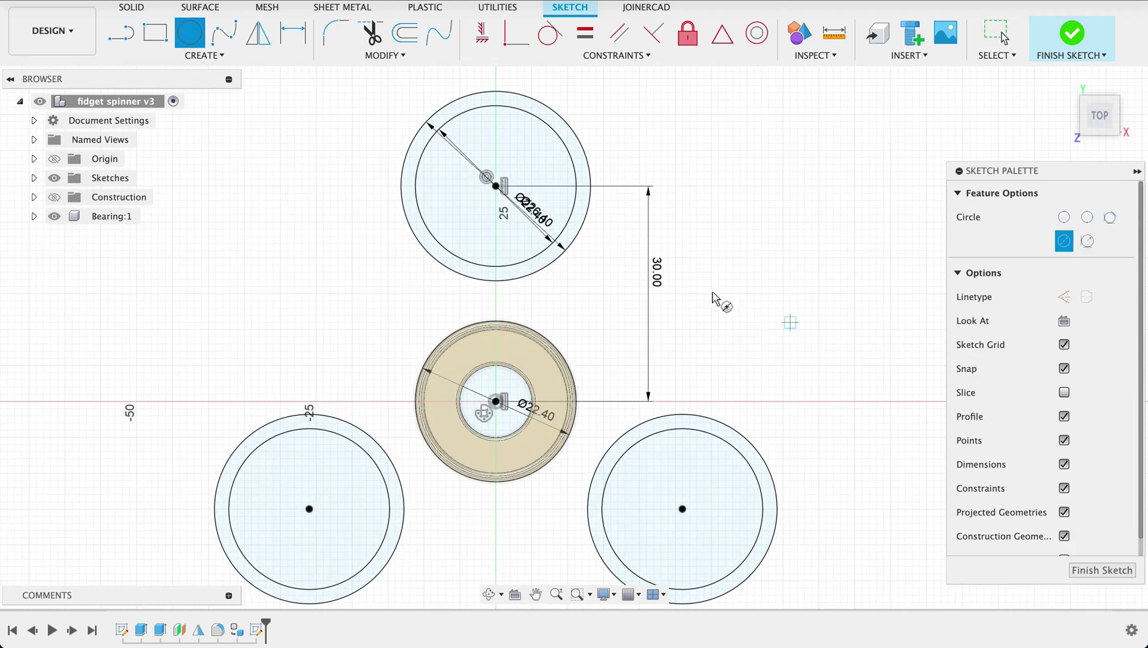
left_click(701, 247)
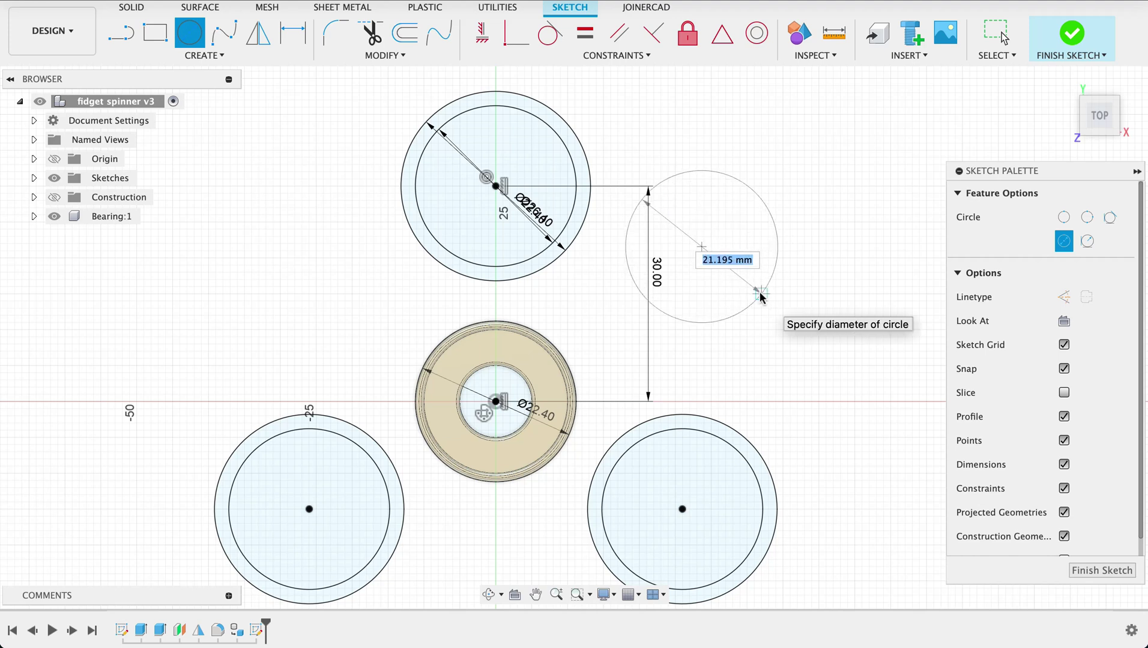
type("32")
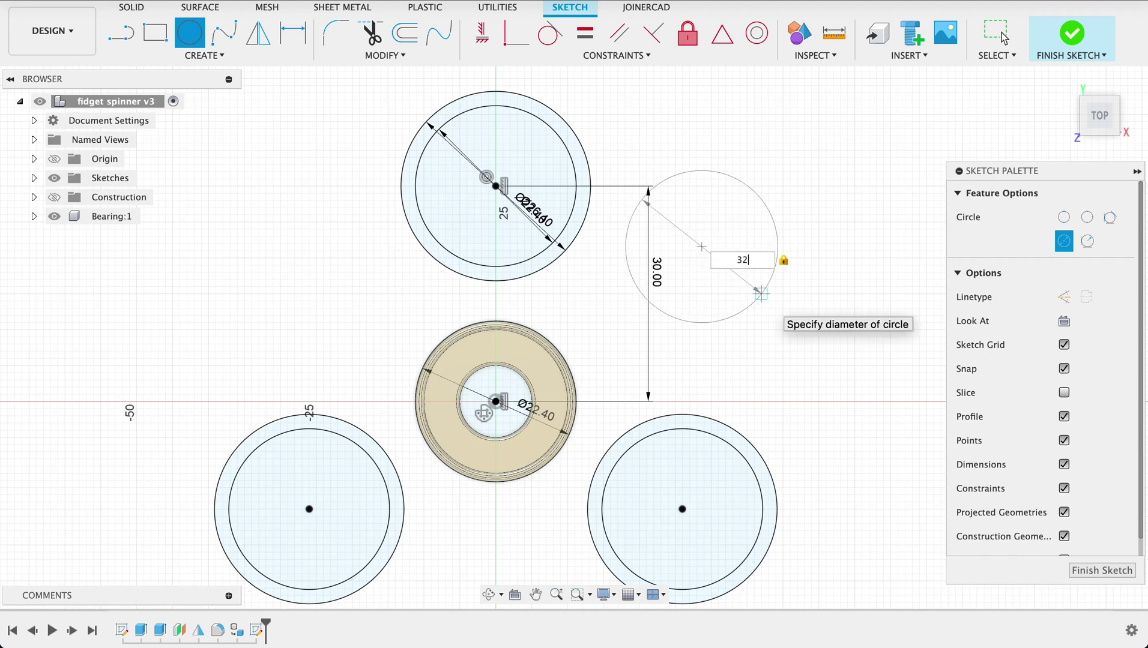
left_click(997, 35)
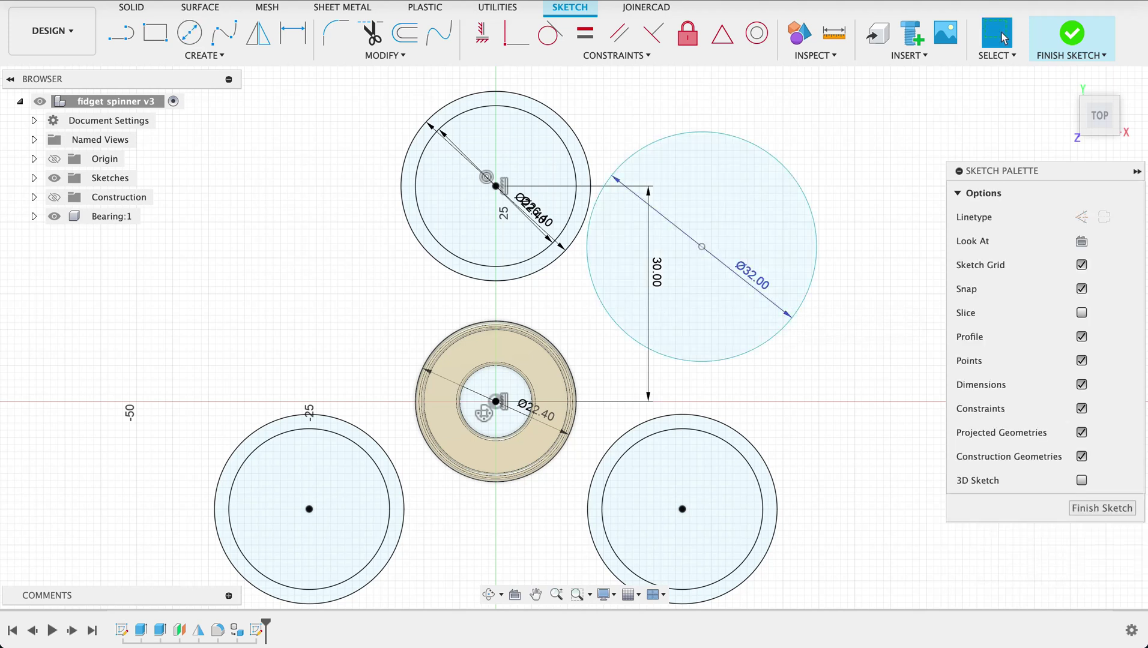
Make the 32 mm circle tangent to the outer circles of the upper and lower-right pairs
left_click(548, 33)
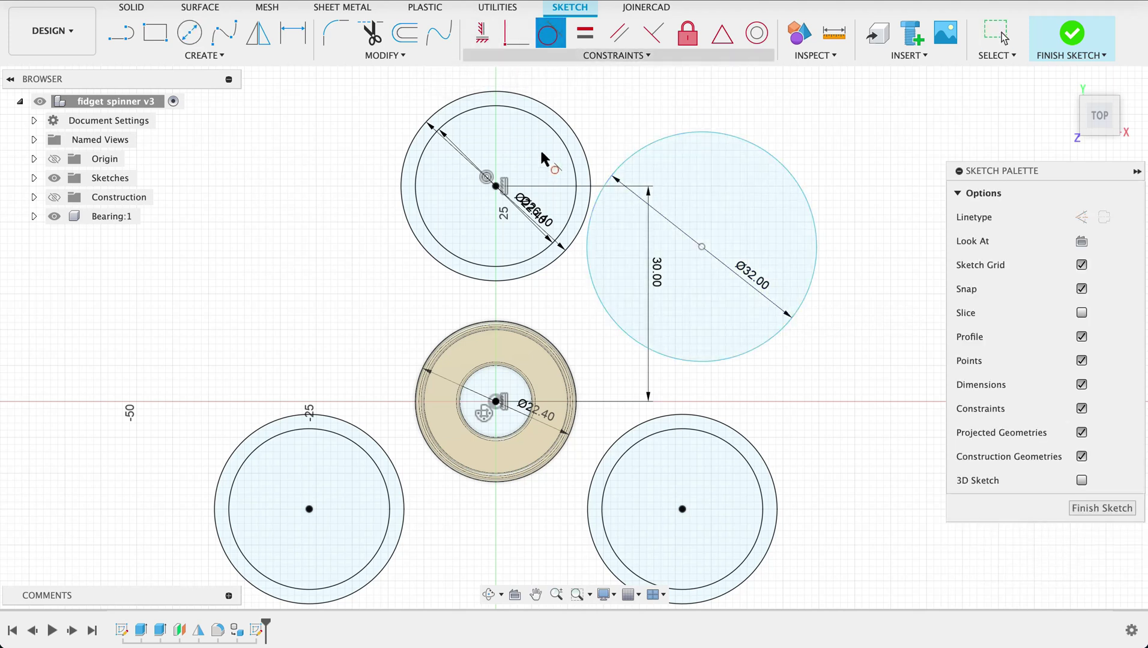
left_click(580, 238)
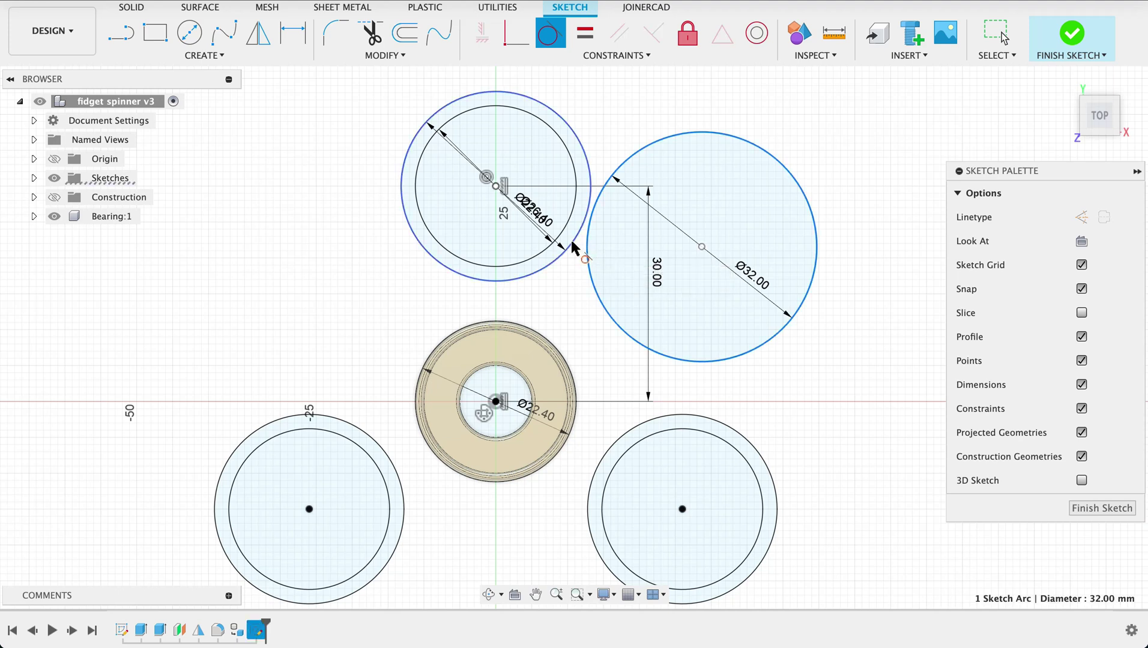
left_click(688, 358)
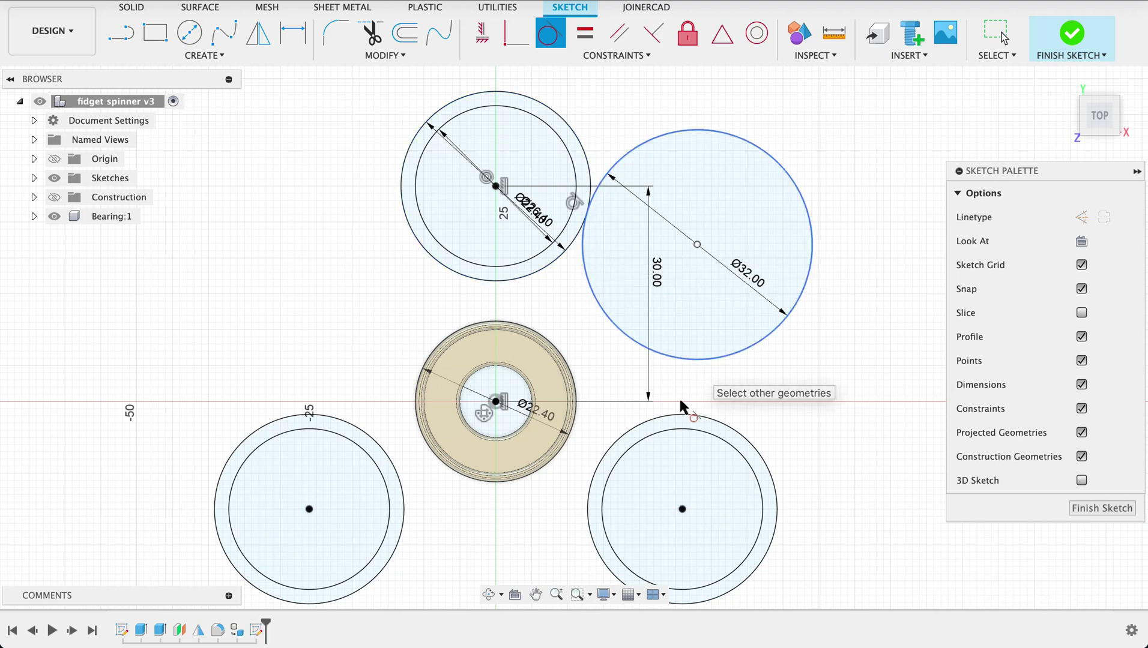
left_click(700, 414)
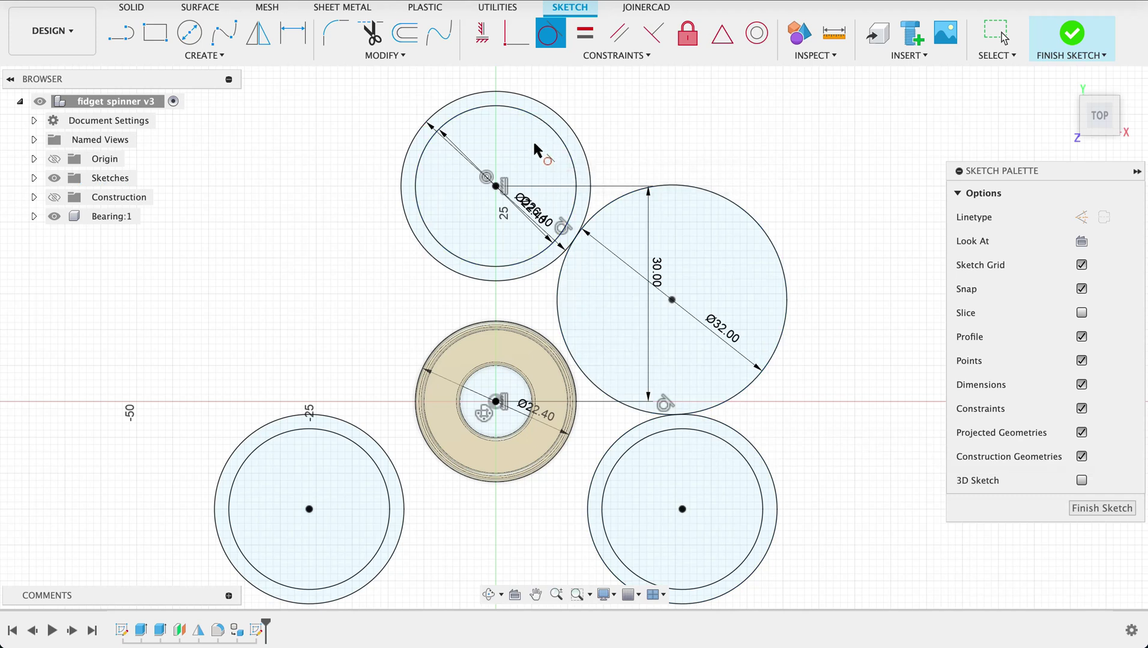
Trim away the outer portion of the 32 mm circle and circular-pattern the remaining arc around the origin with a quantity of 3
key("t")
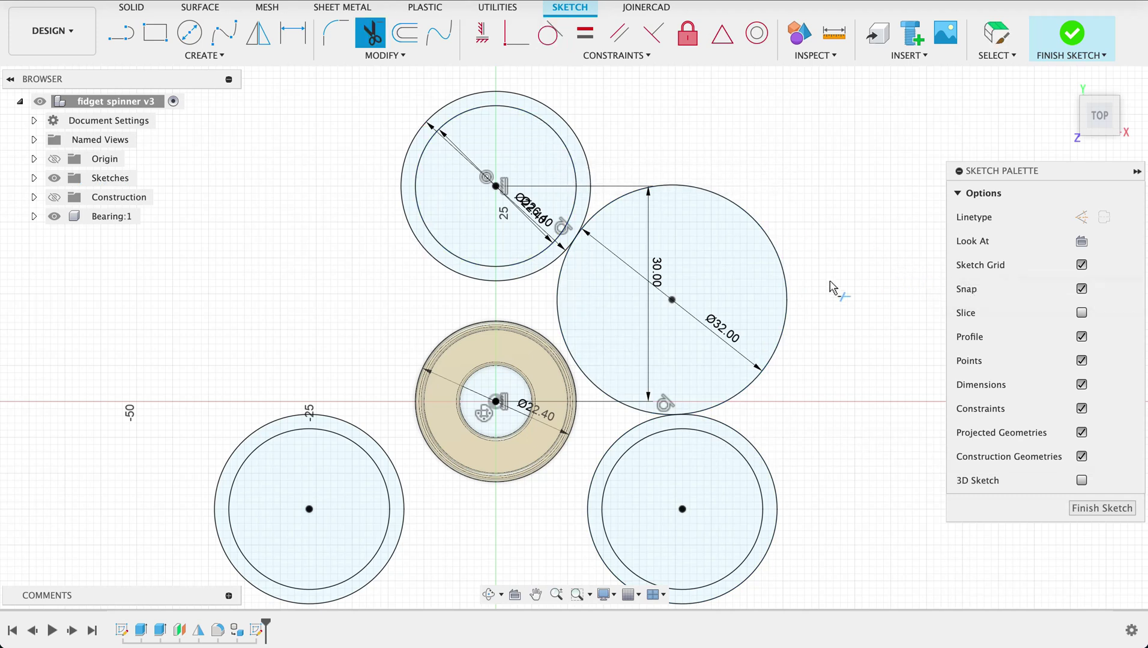
left_click(786, 285)
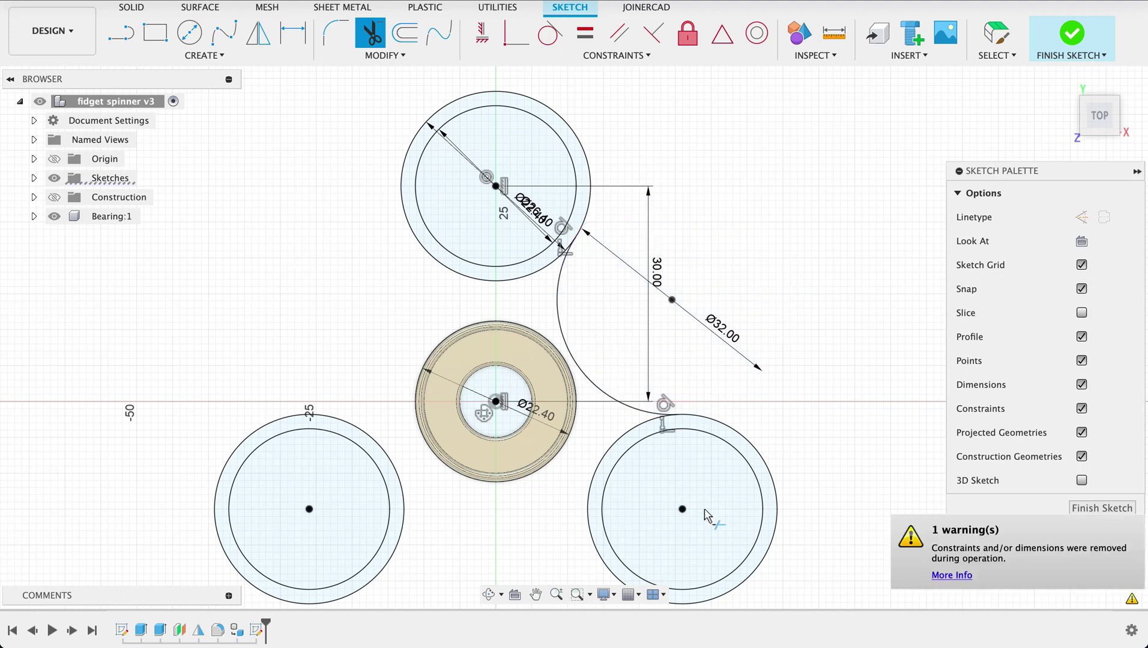
scroll(721, 276, "down", 5)
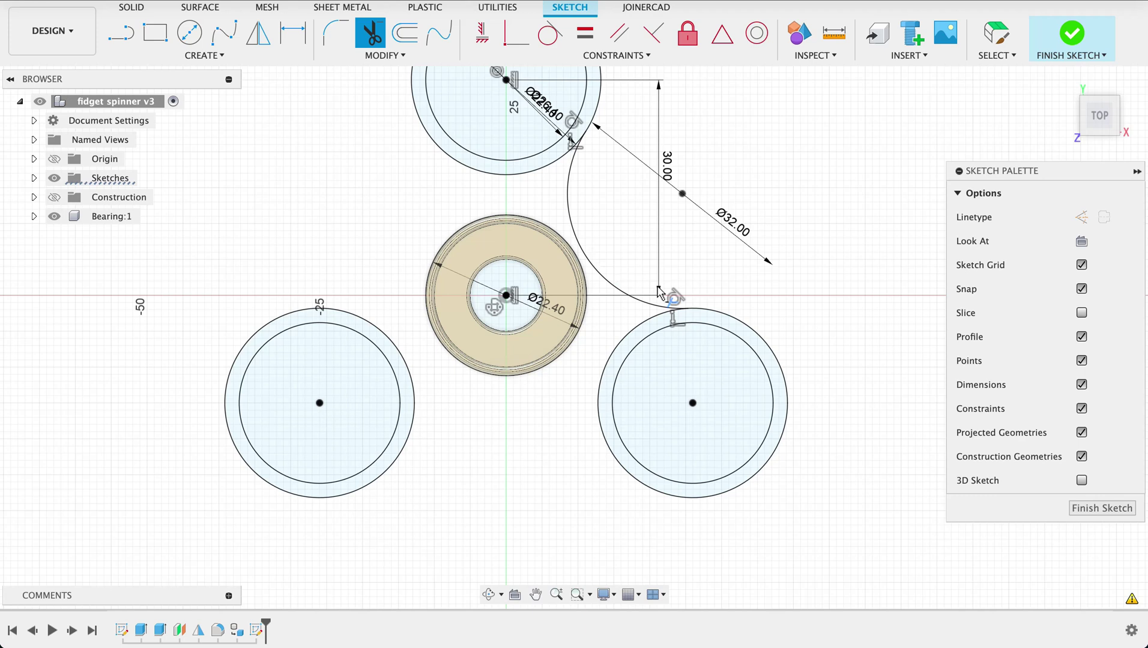
left_click(193, 57)
left_click(169, 277)
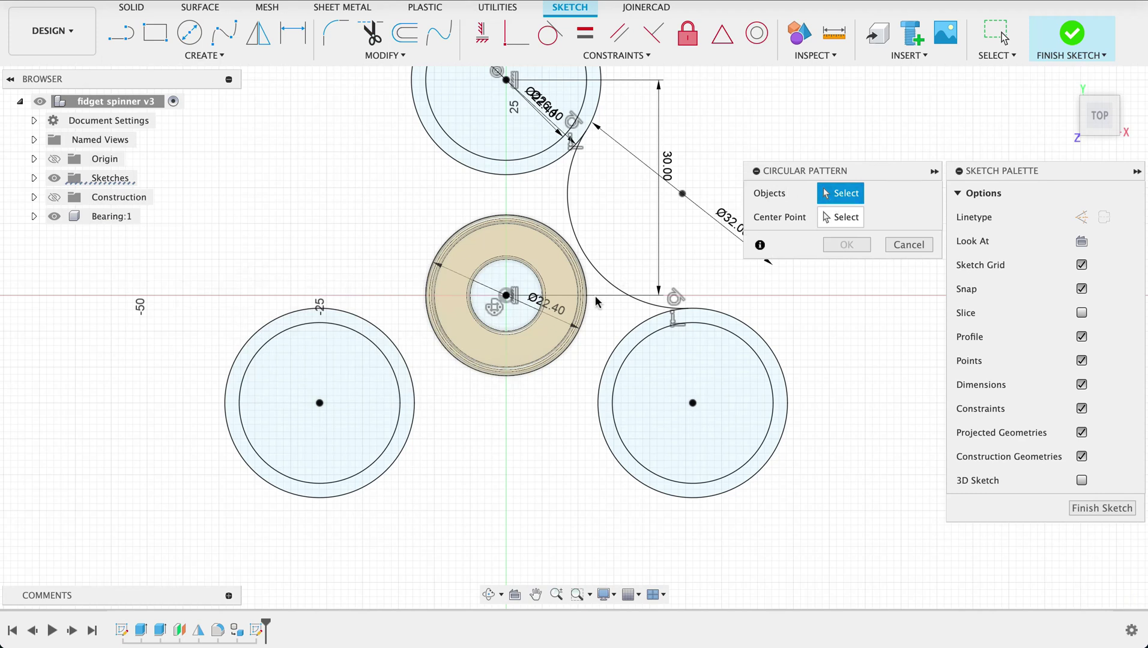
left_click(671, 304)
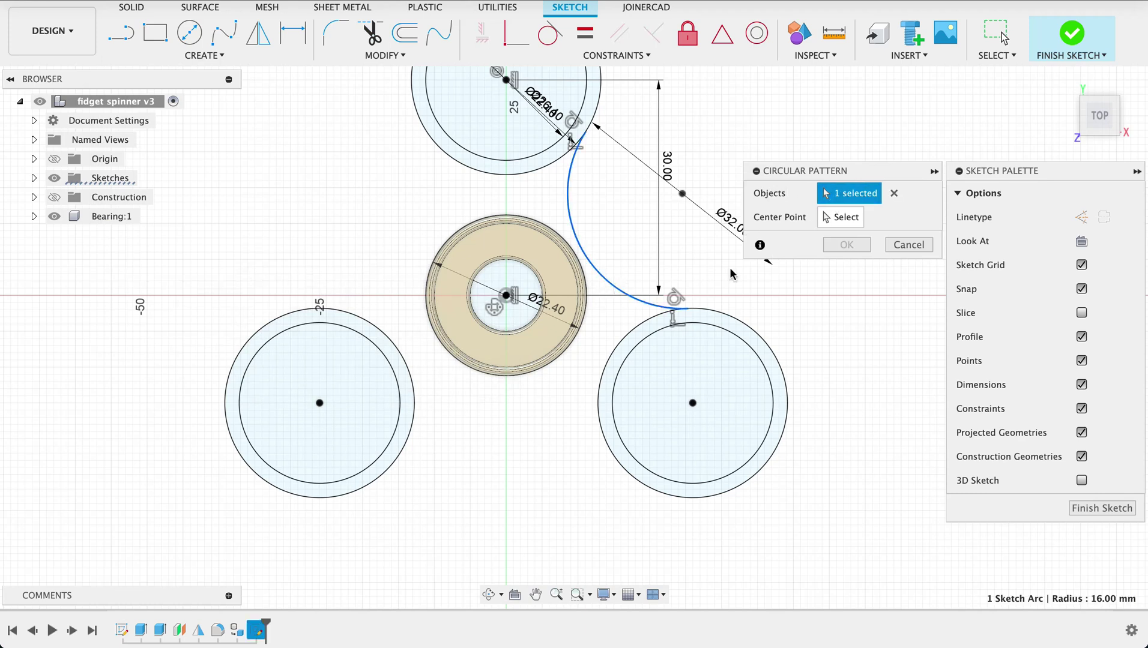
left_click(839, 220)
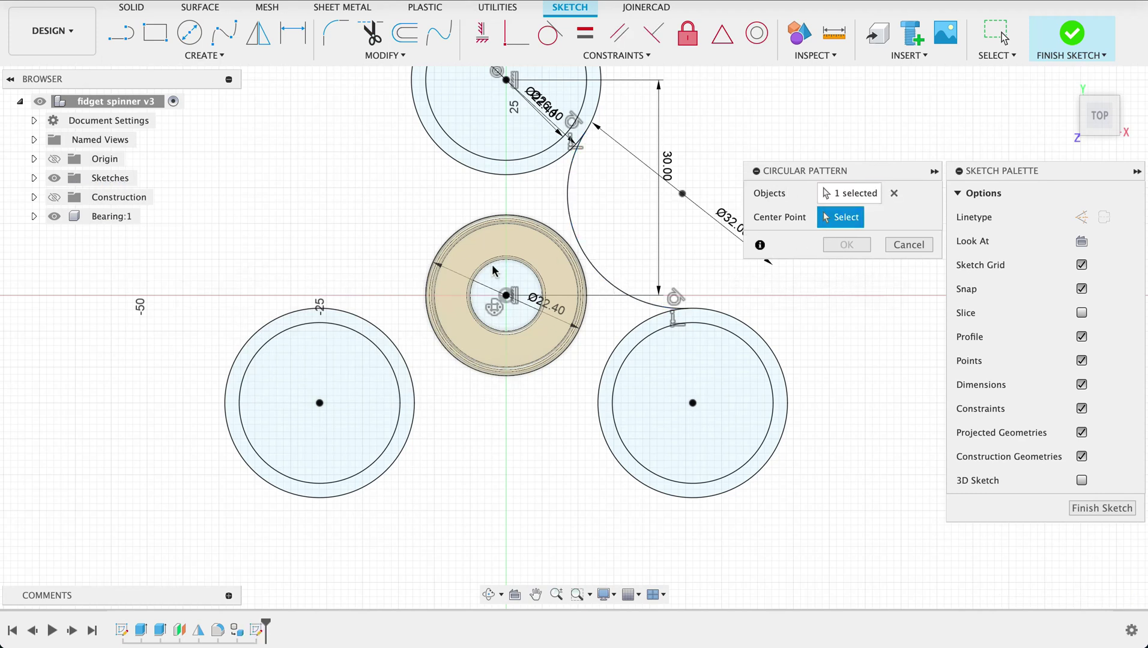
left_click(506, 294)
left_click(844, 315)
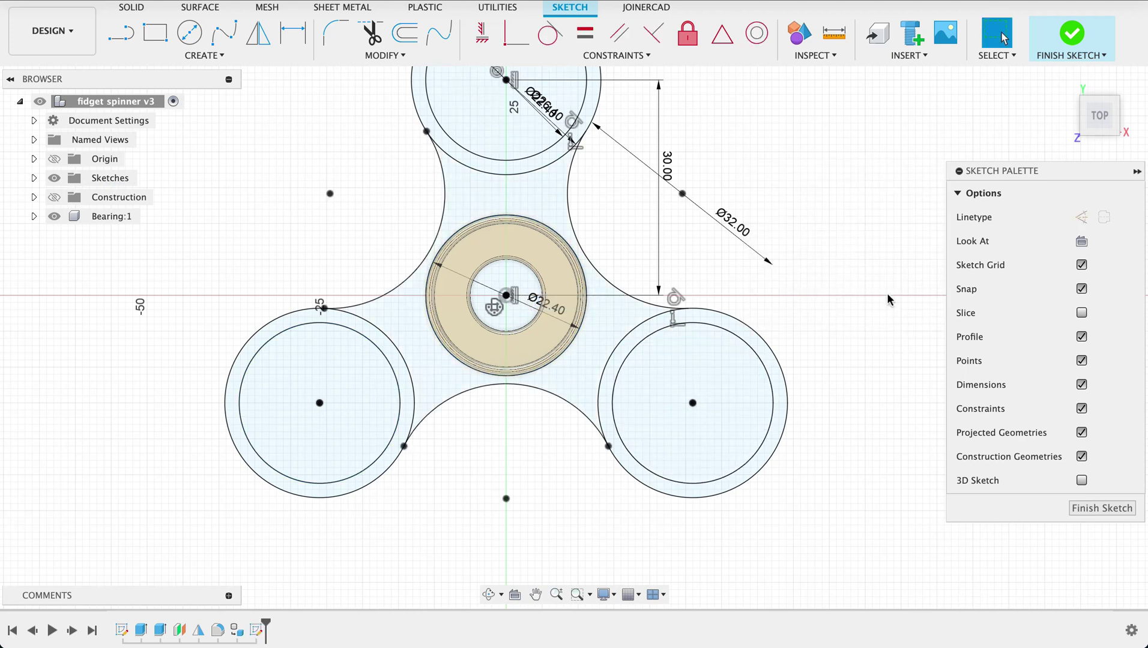
Trim the inward-facing segments of the arms' outer circles so the spinner outline is continuous, and finish the sketch
scroll(887, 296, "down", 2)
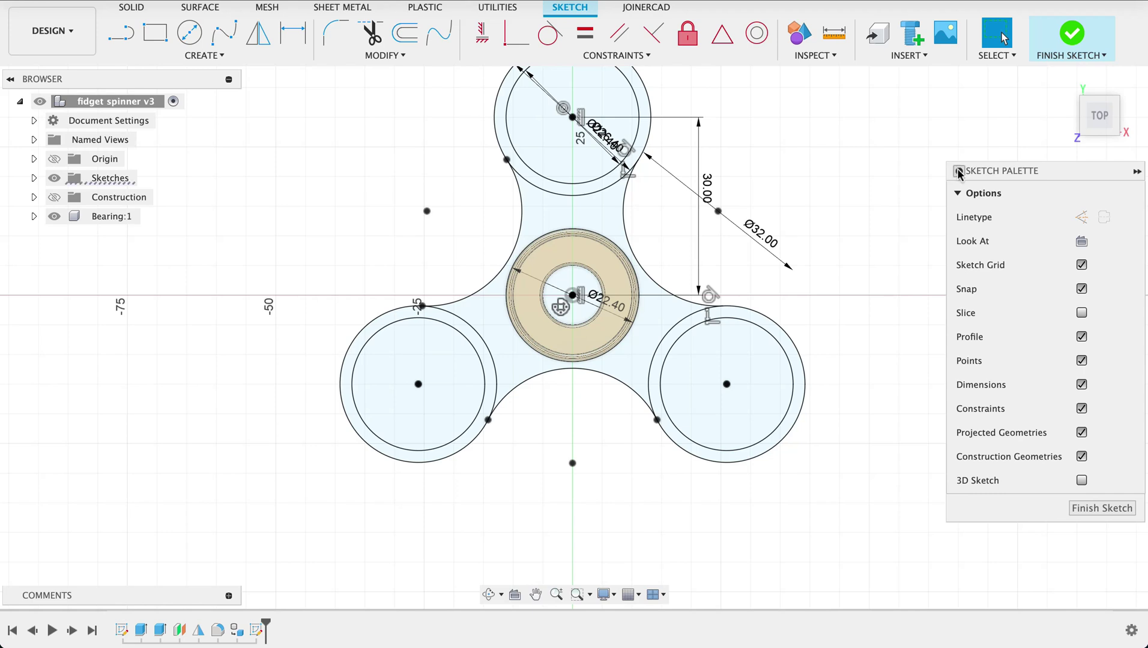
key("t")
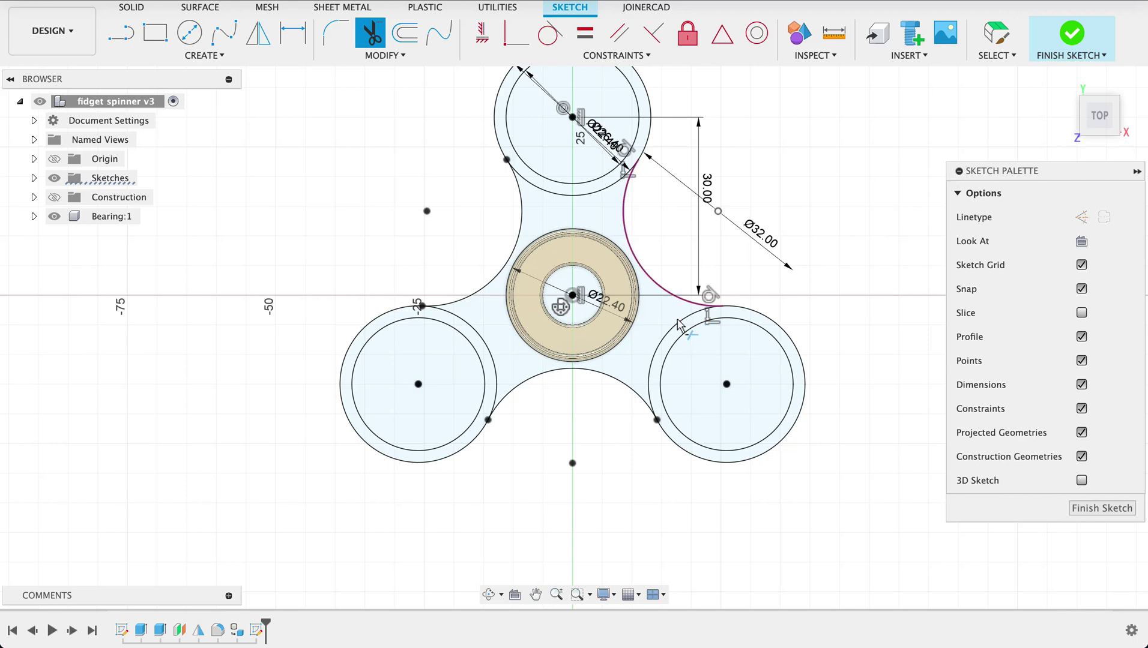
left_click(676, 333)
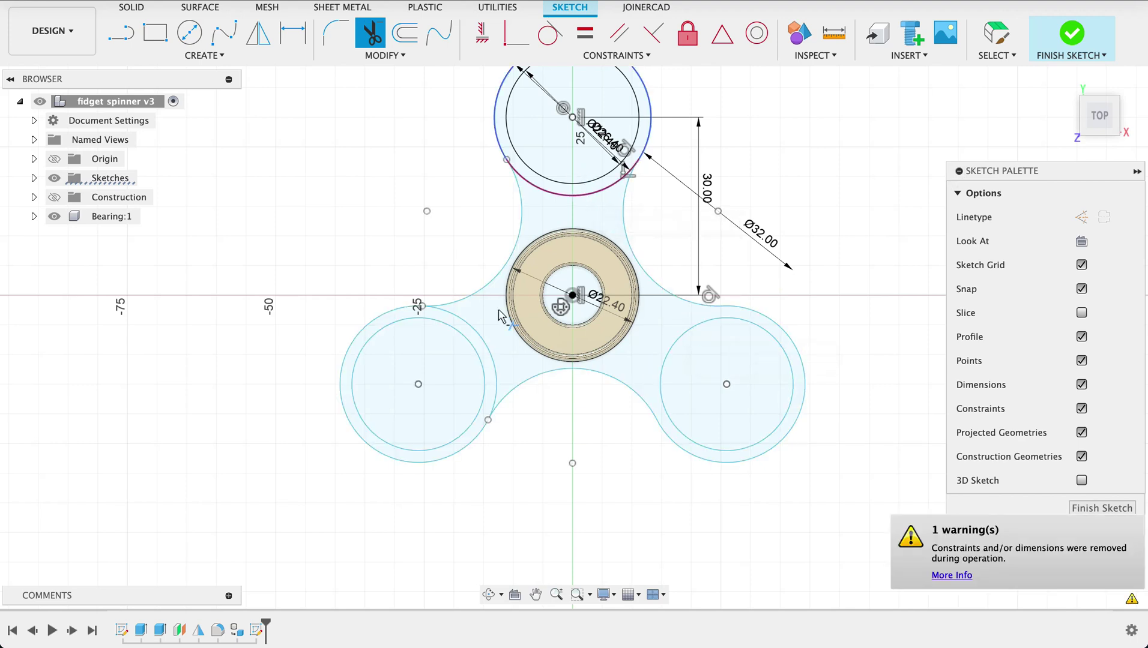
left_click(488, 346)
mouse_move(801, 146)
middle_mouse_down()
mouse_move(808, 138)
mouse_move(802, 159)
middle_mouse_up()
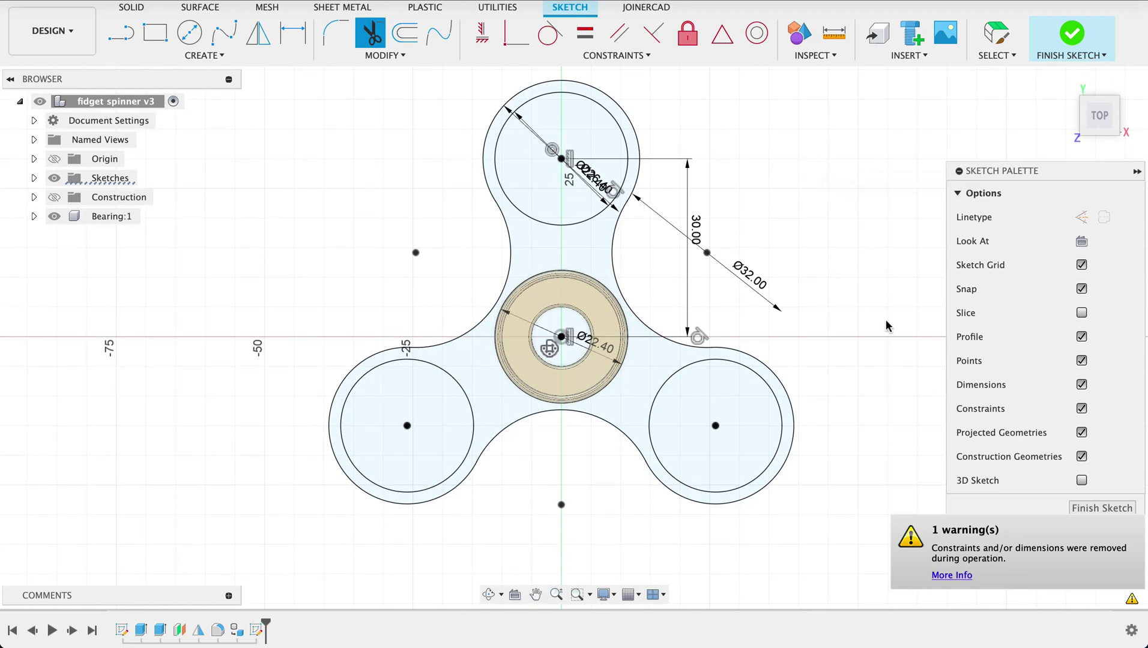
left_click(1133, 509)
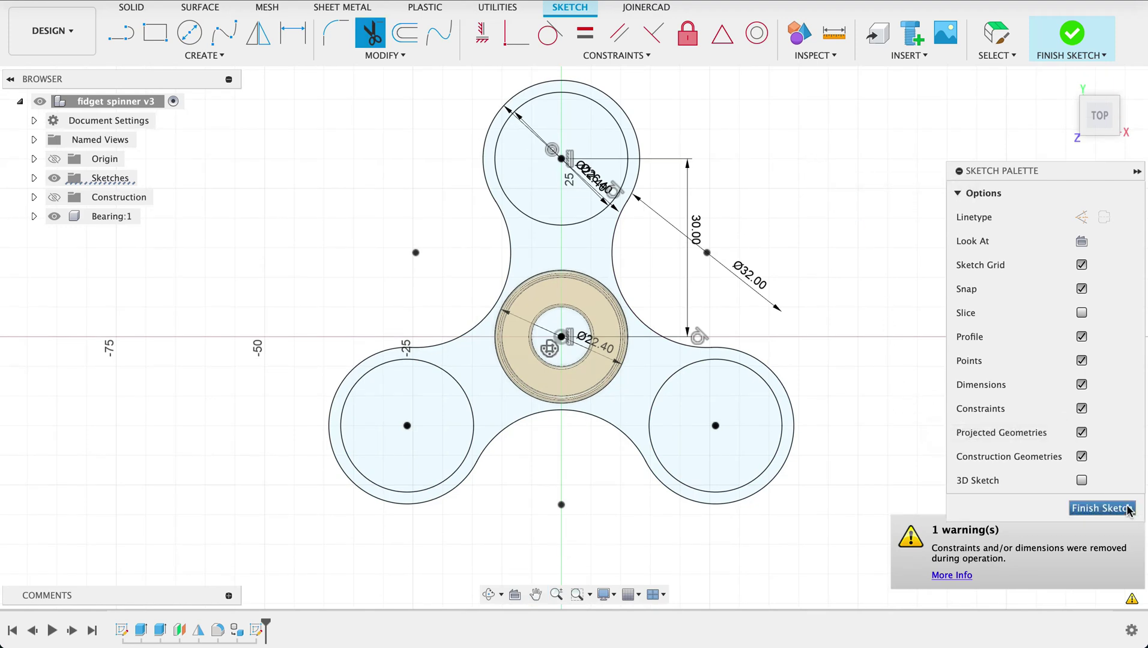
Extrude the three-armed profile around the bearing upward by 7 mm as a new body
middle_click_drag(1009, 449, 1011, 373, "shift")
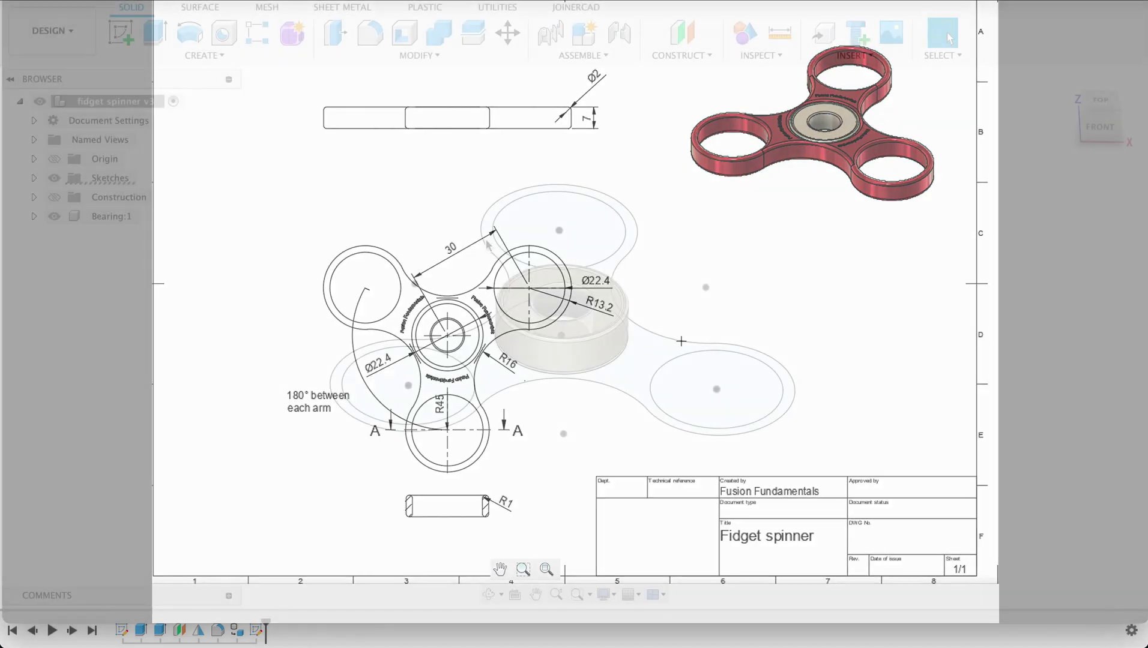
key("e")
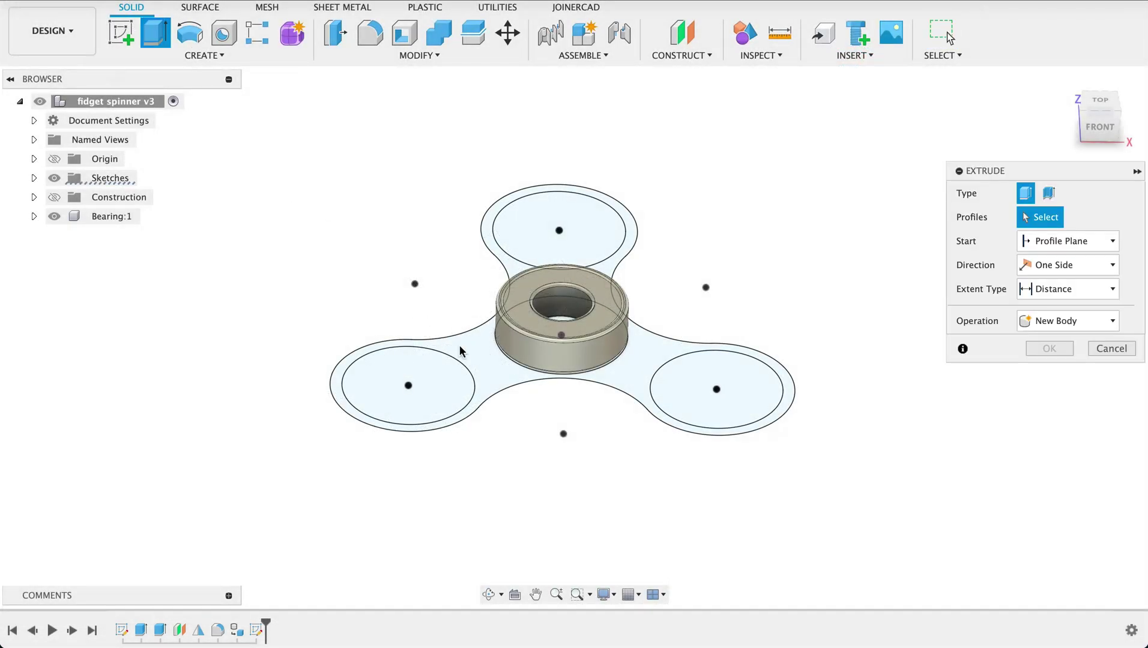
left_click(468, 353)
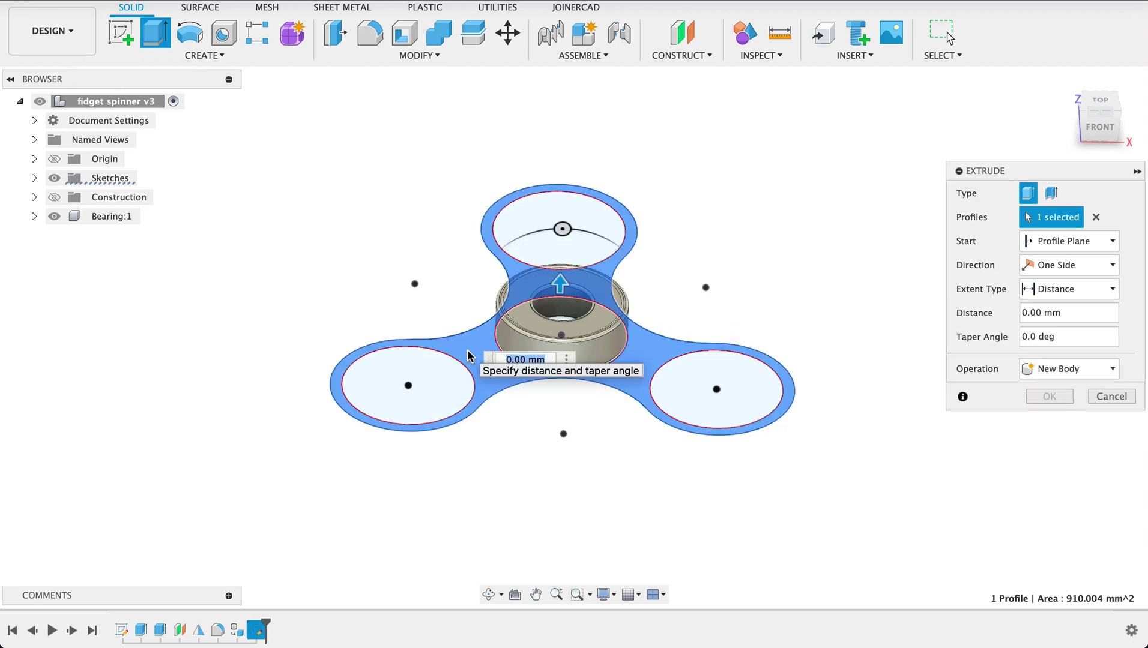
type("7")
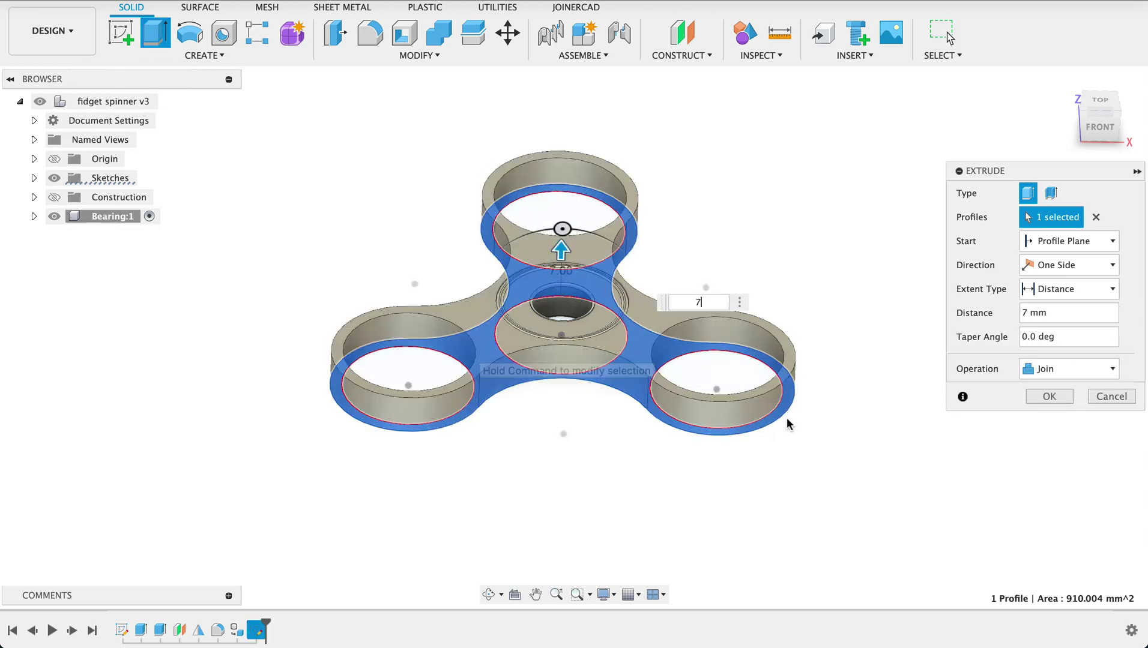
left_click(1081, 368)
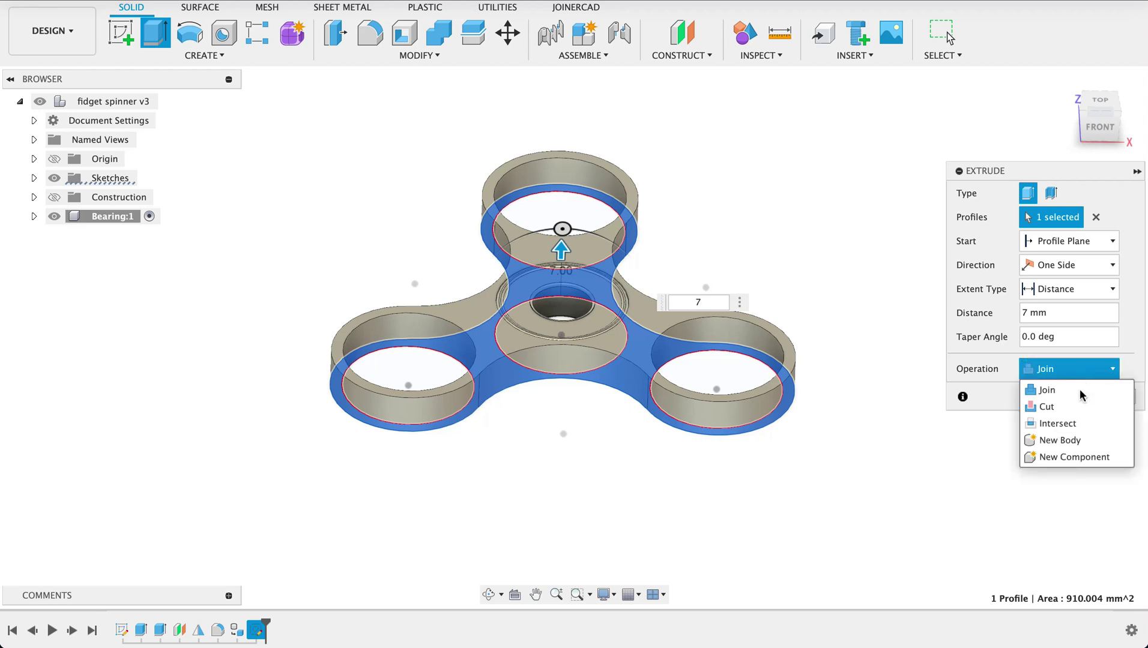
left_click(1060, 440)
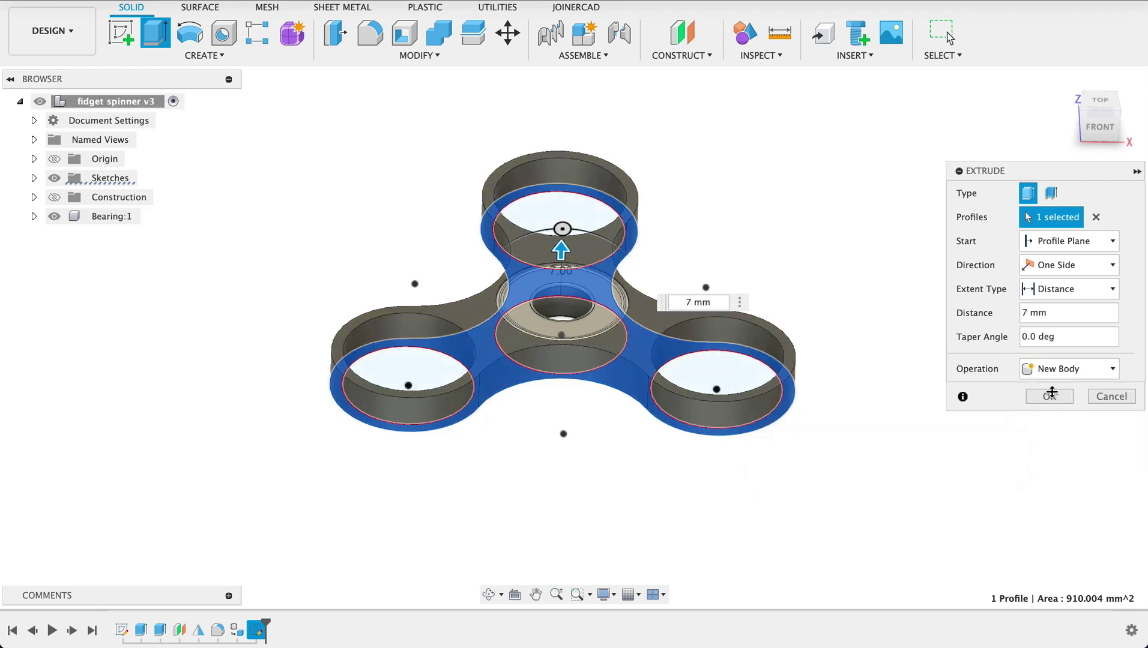
left_click(1049, 396)
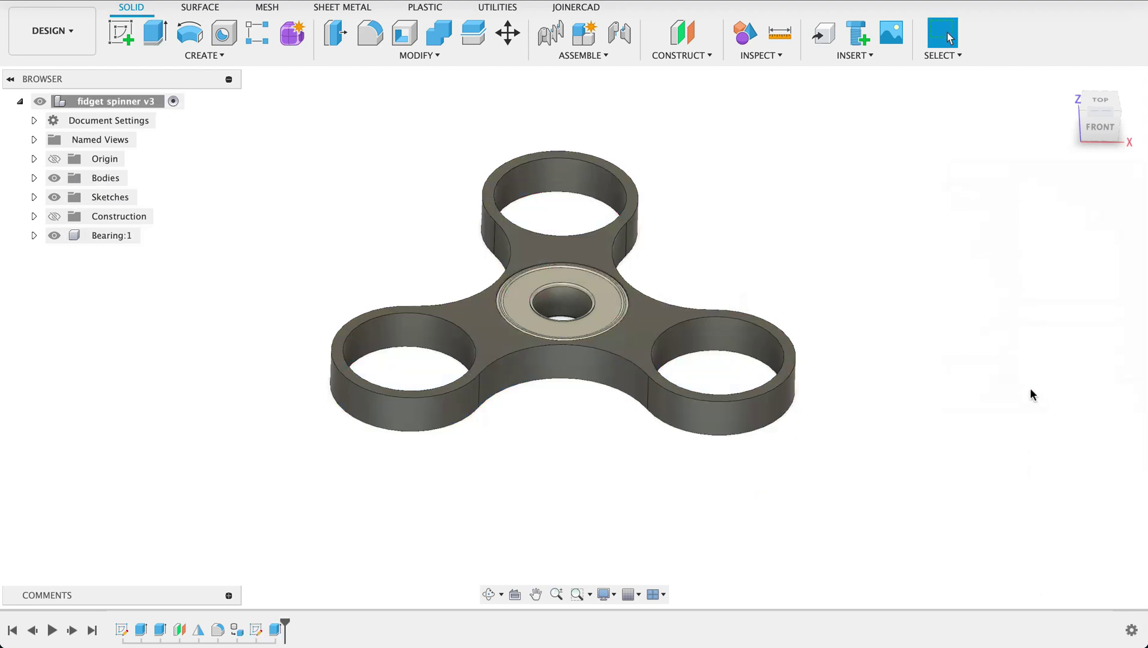
Fillet all edges of the spinner body's top and bottom faces with a 1 mm radius
left_click(370, 35)
left_click(510, 291)
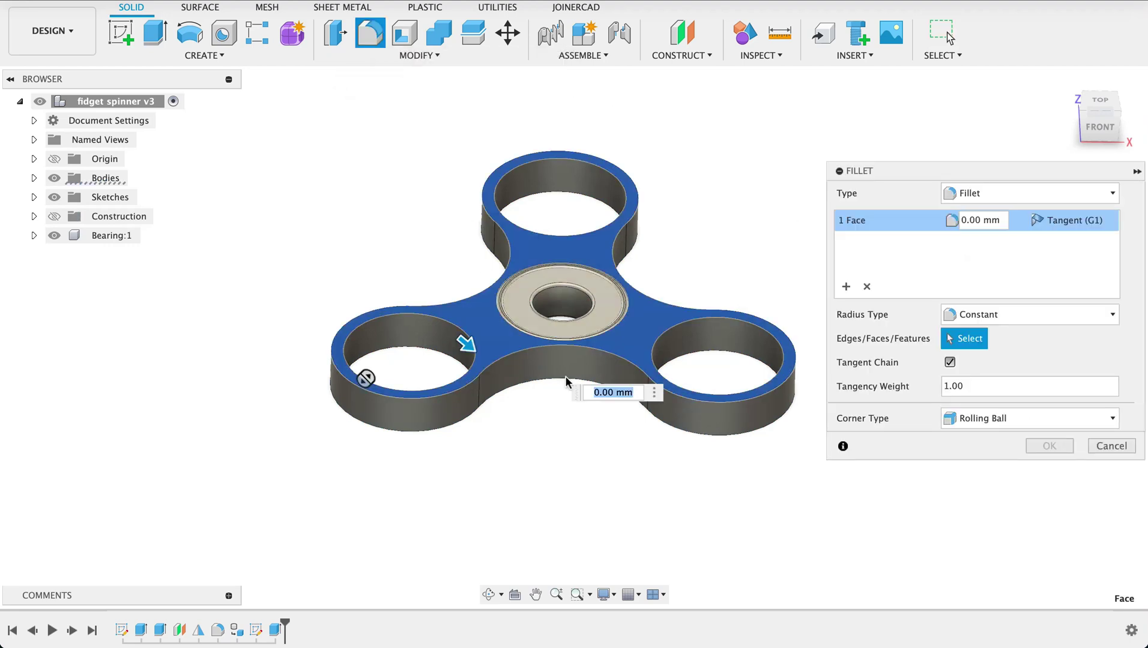
middle_click_drag(567, 430, 465, 252, "shift")
left_click(465, 252)
type("1")
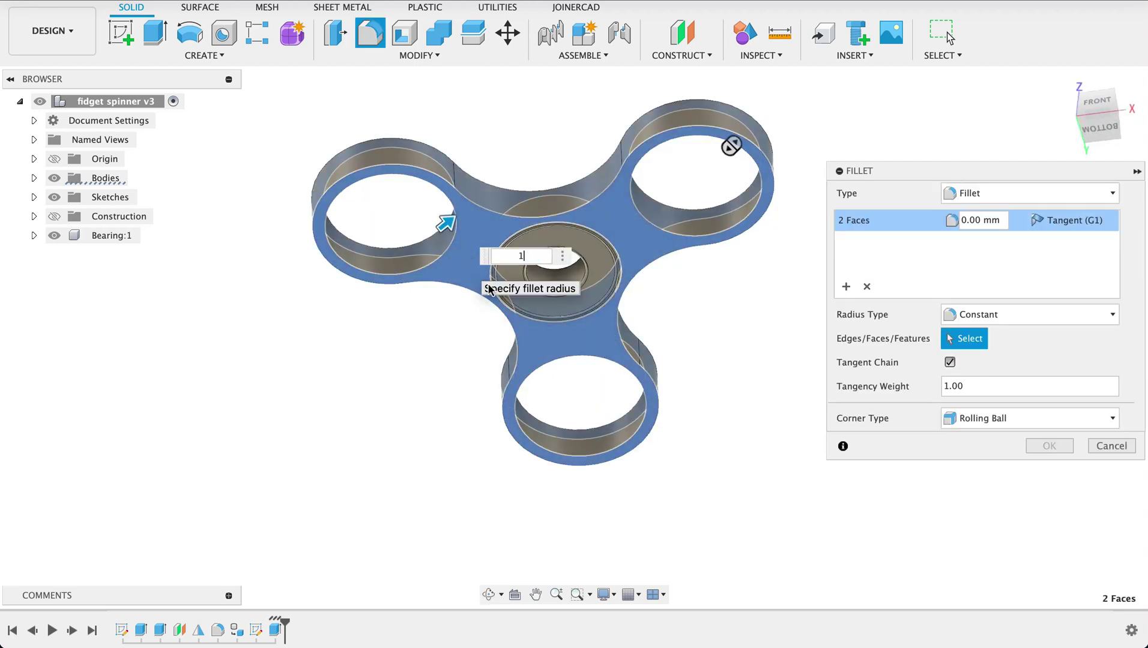
key("Return")
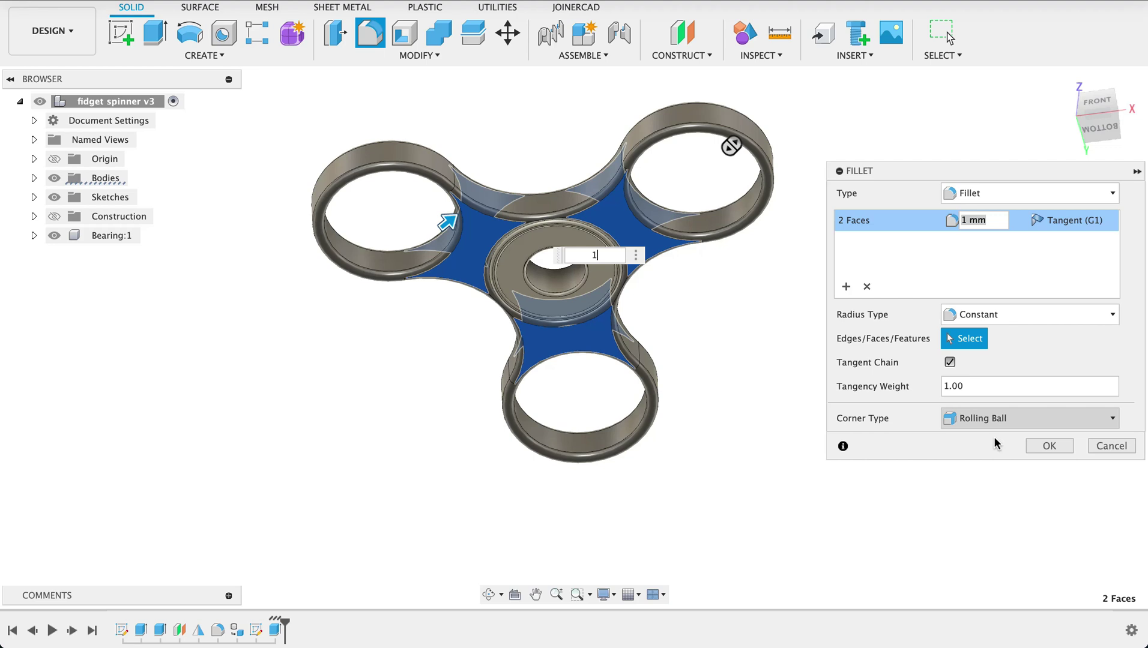
left_click(1029, 447)
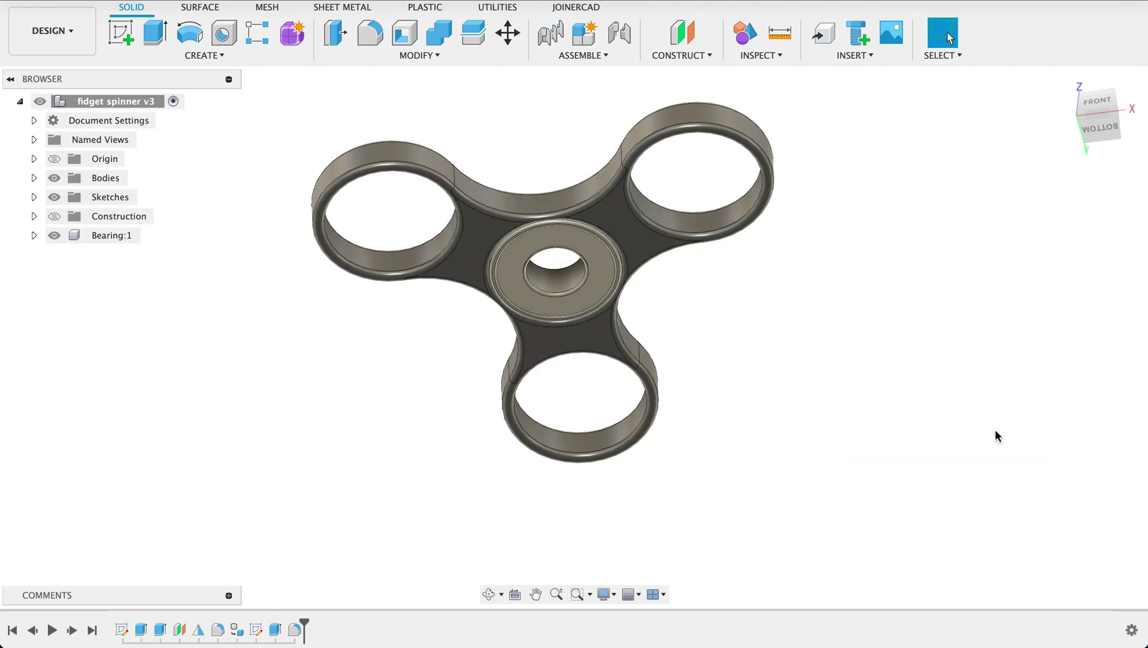
Search the appearance library for "red" and apply Aluminum - Anodized Glossy (Red) to the spinner body
middle_click_drag(882, 315, 959, 417, "shift")
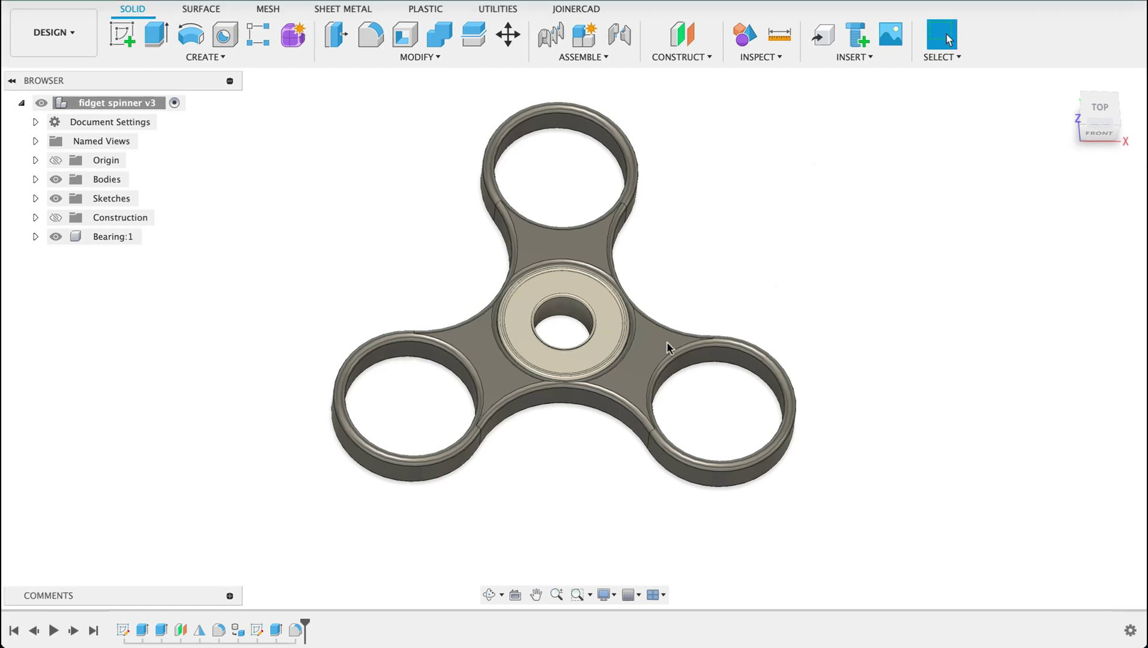
right_click(650, 354)
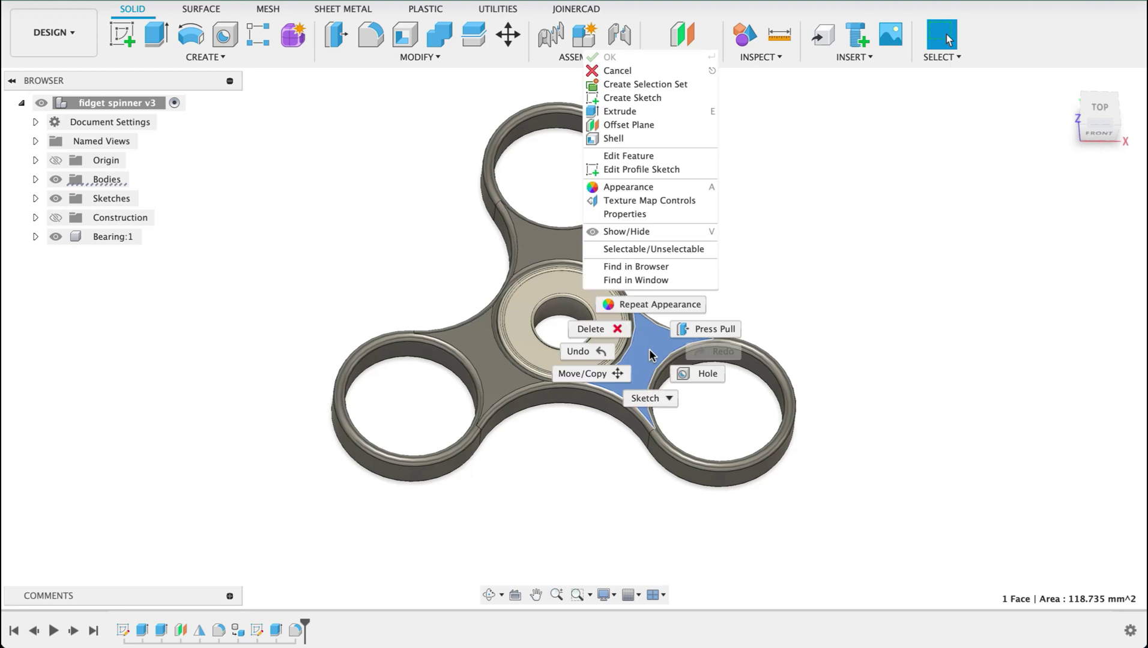
left_click(648, 187)
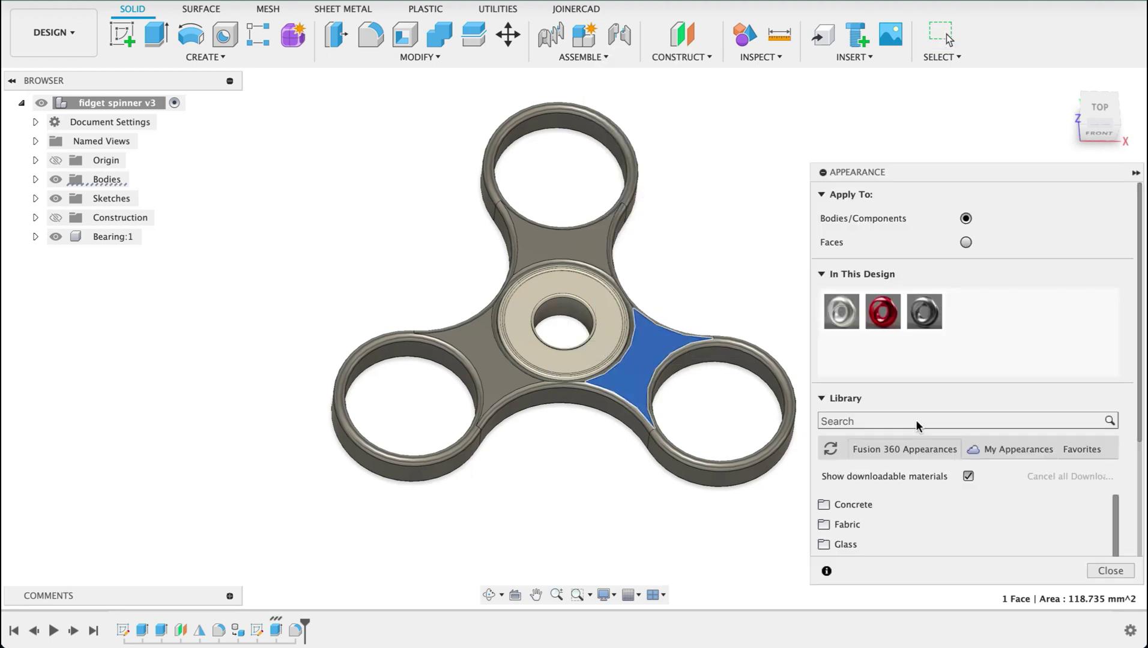
left_click(916, 420)
type("red")
key("Return")
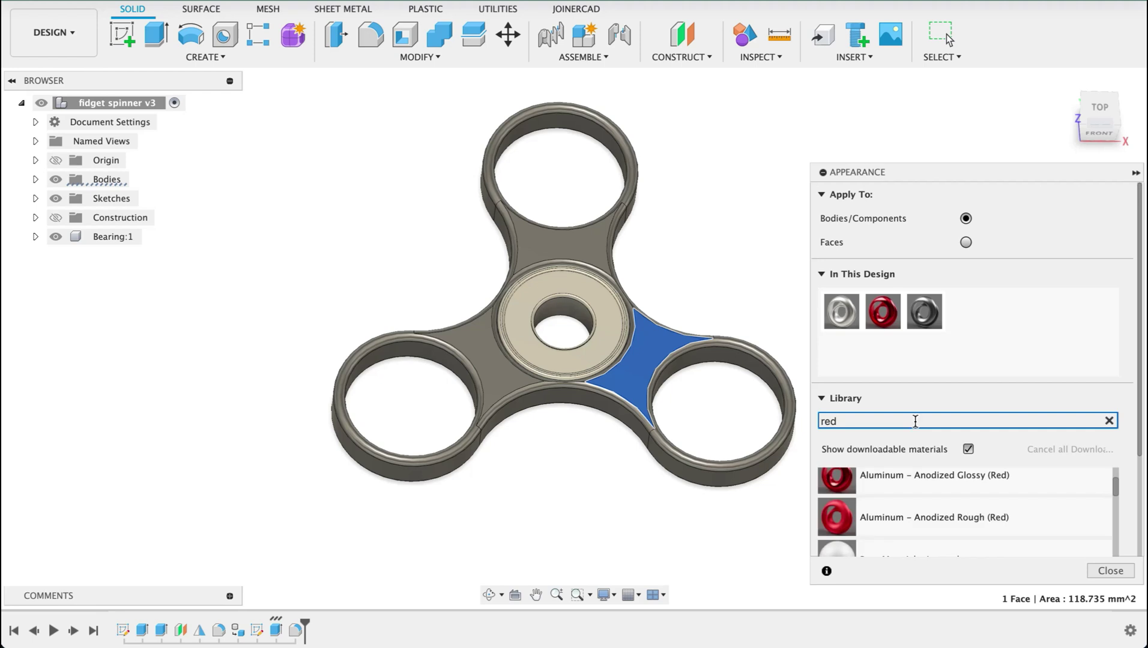
left_click_drag(882, 479, 639, 412)
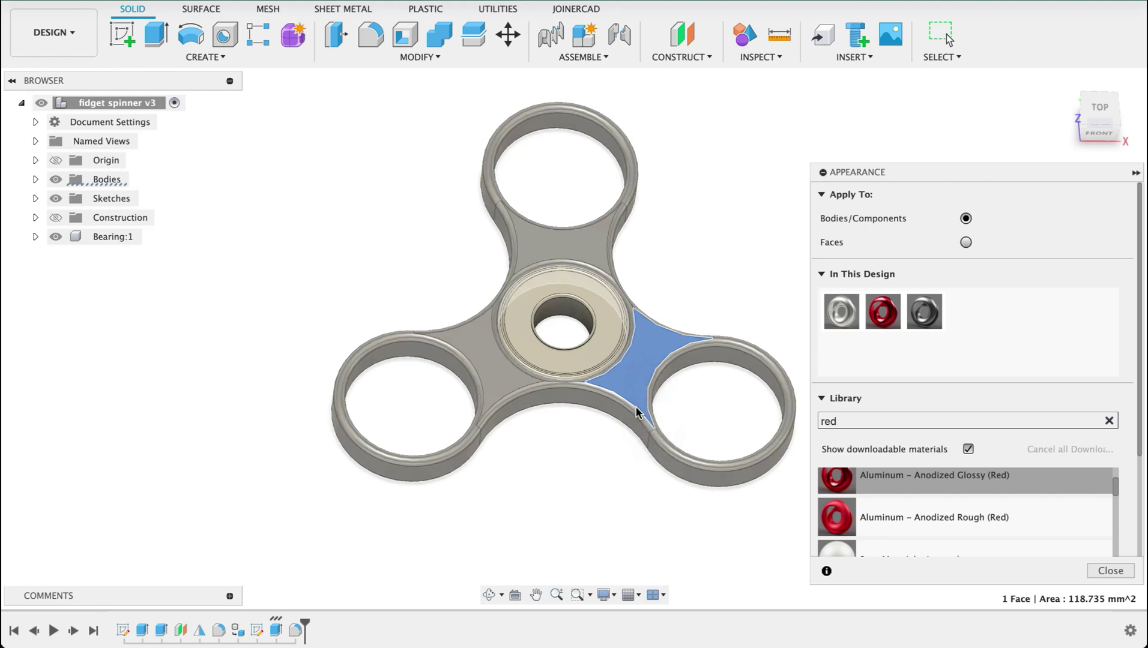
left_click(1110, 571)
Start a sketch on the flat top face of the spinner arm that points along the Y axis
middle_click_drag(975, 414, 1127, 423, "shift")
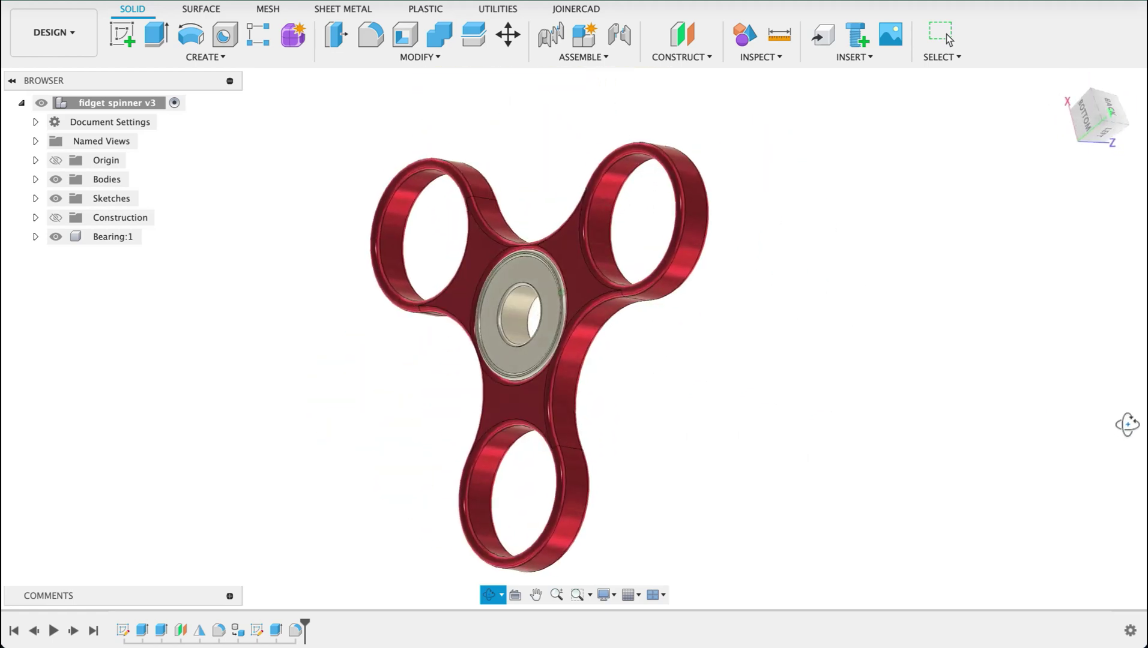
left_click(1089, 117)
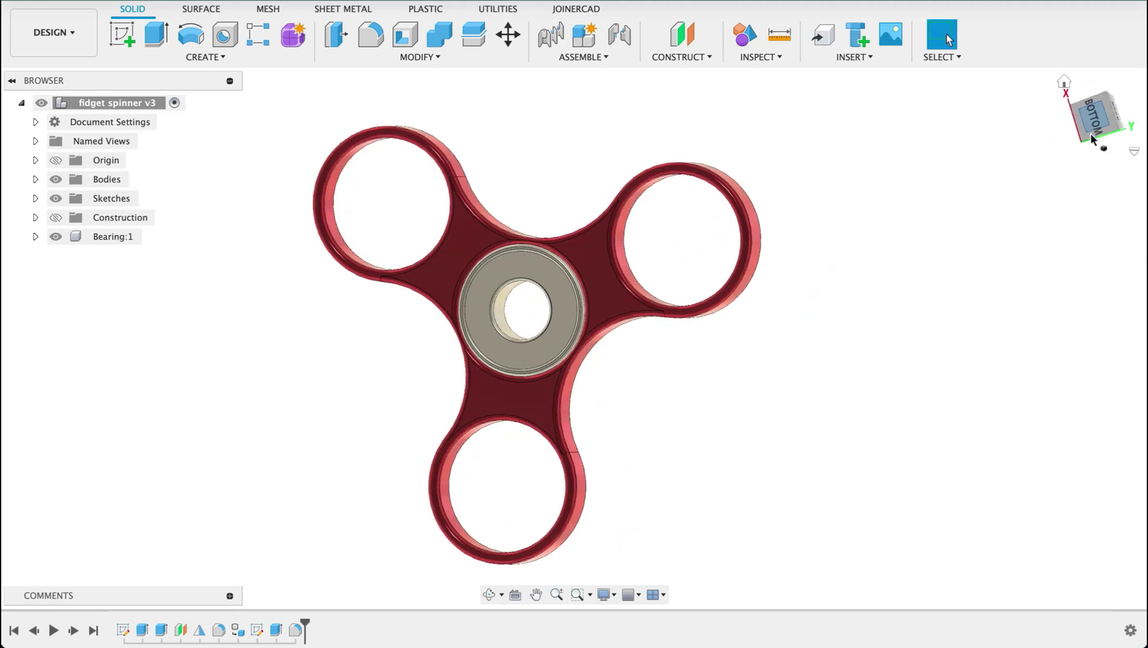
middle_click_drag(1063, 251, 960, 144, "shift")
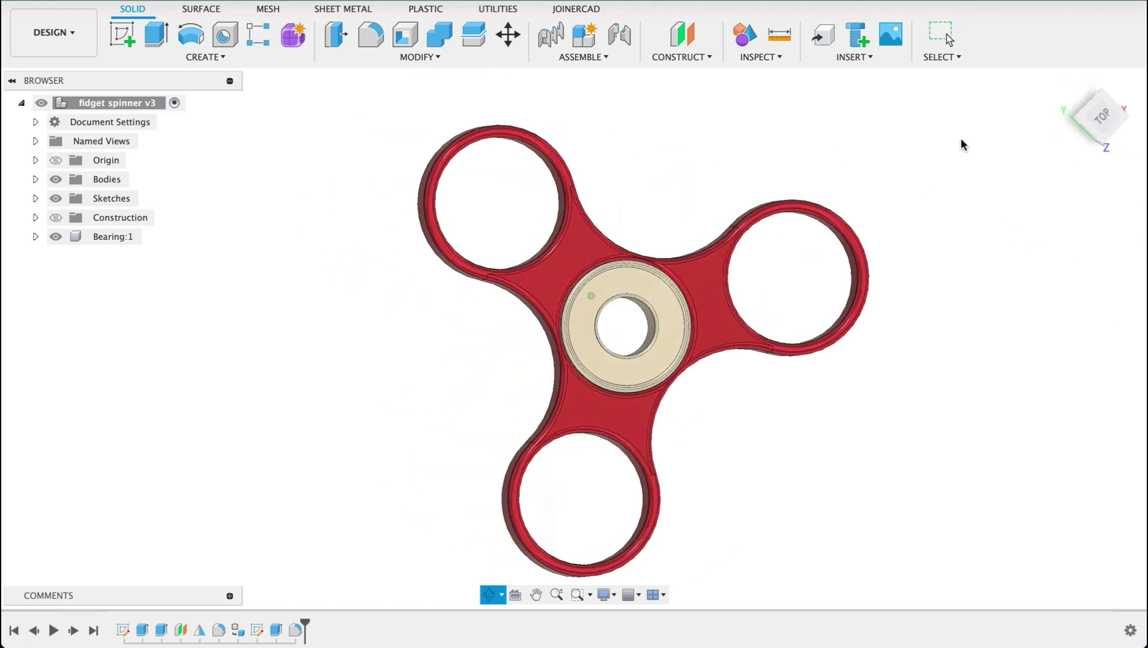
left_click(1105, 120)
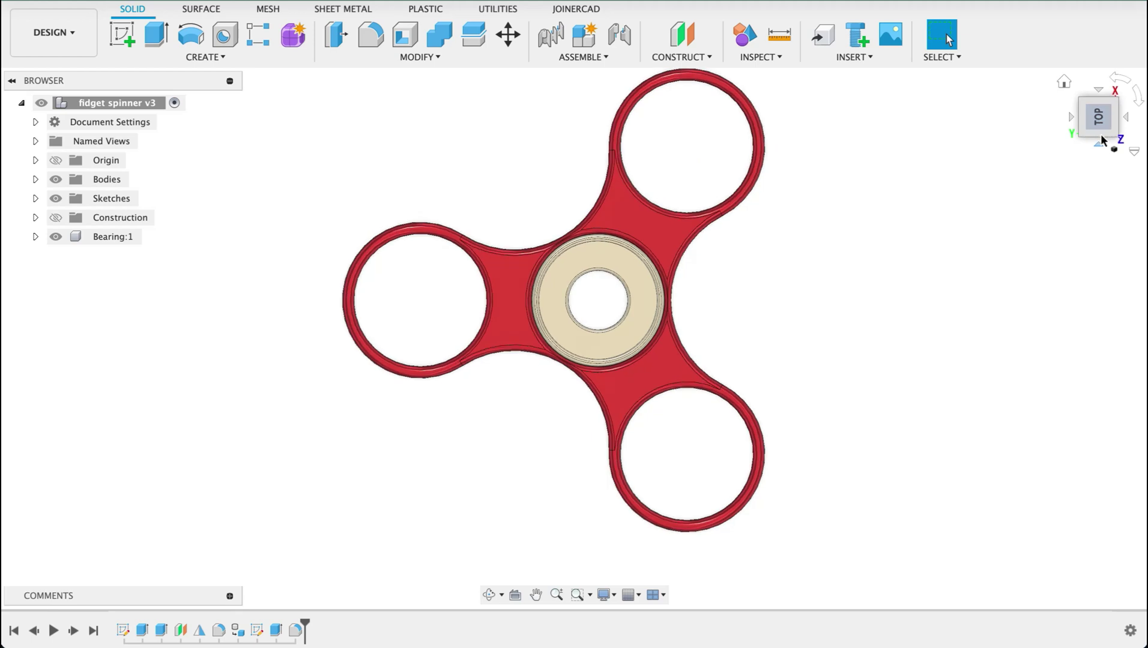
left_click(1138, 97)
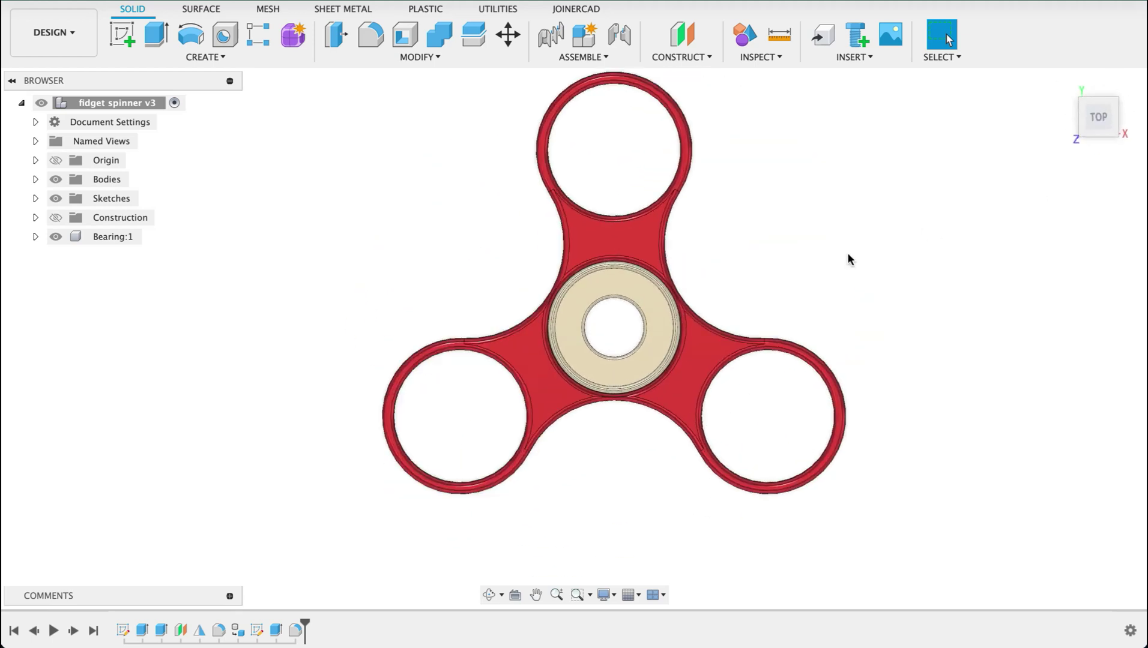
left_click(122, 34)
left_click(582, 237)
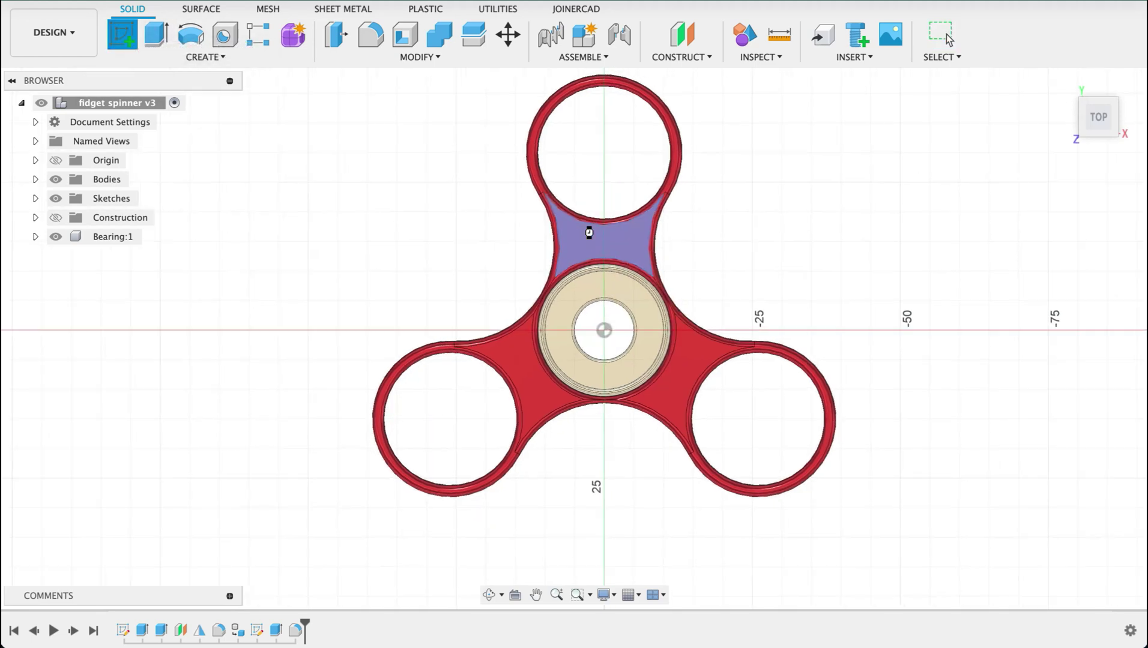
Sketch a center point arc of about 14.2 mm radius centred on the bearing, spanning the width of the arm just outside the bearing
left_click(174, 58)
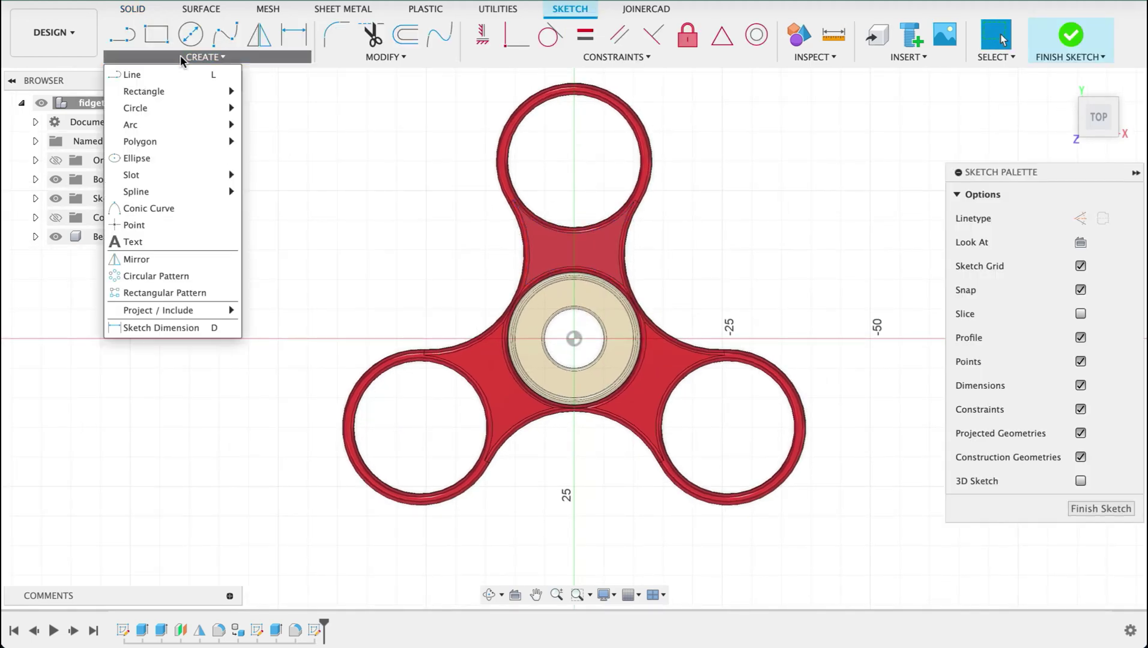
mouse_move(172, 130)
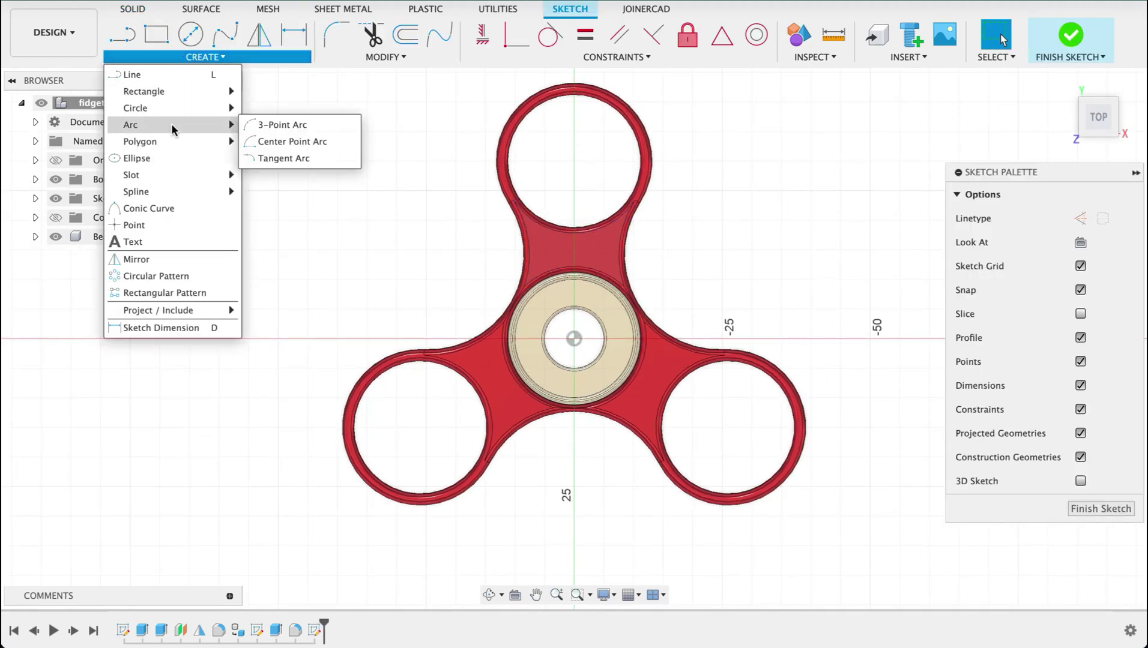
left_click(275, 143)
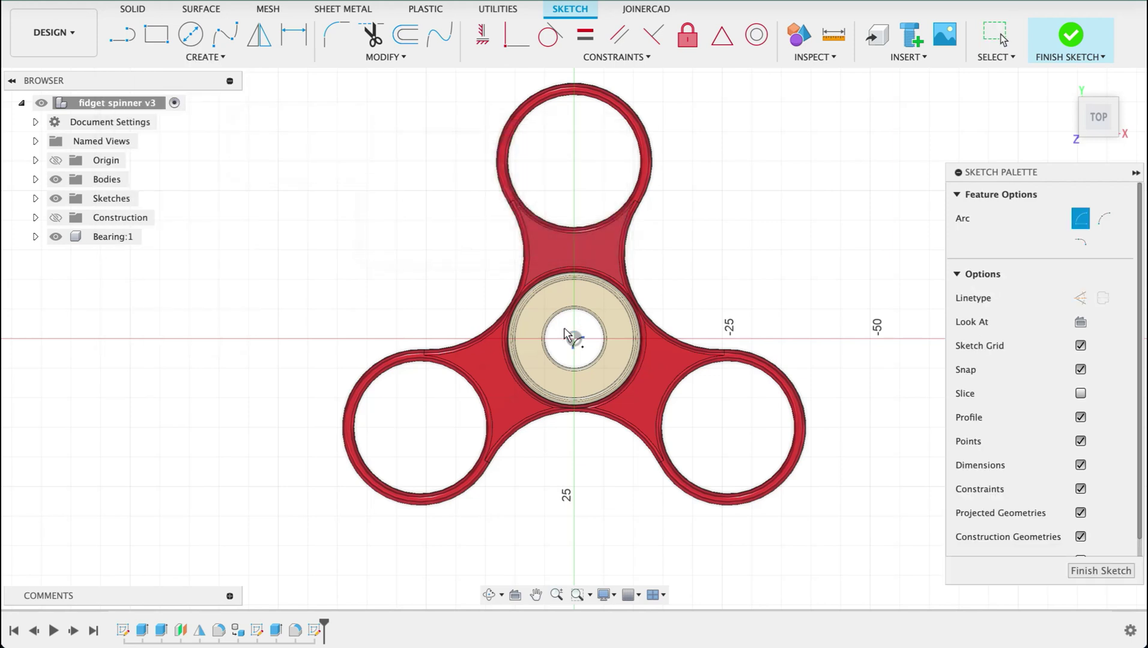
left_click(567, 327)
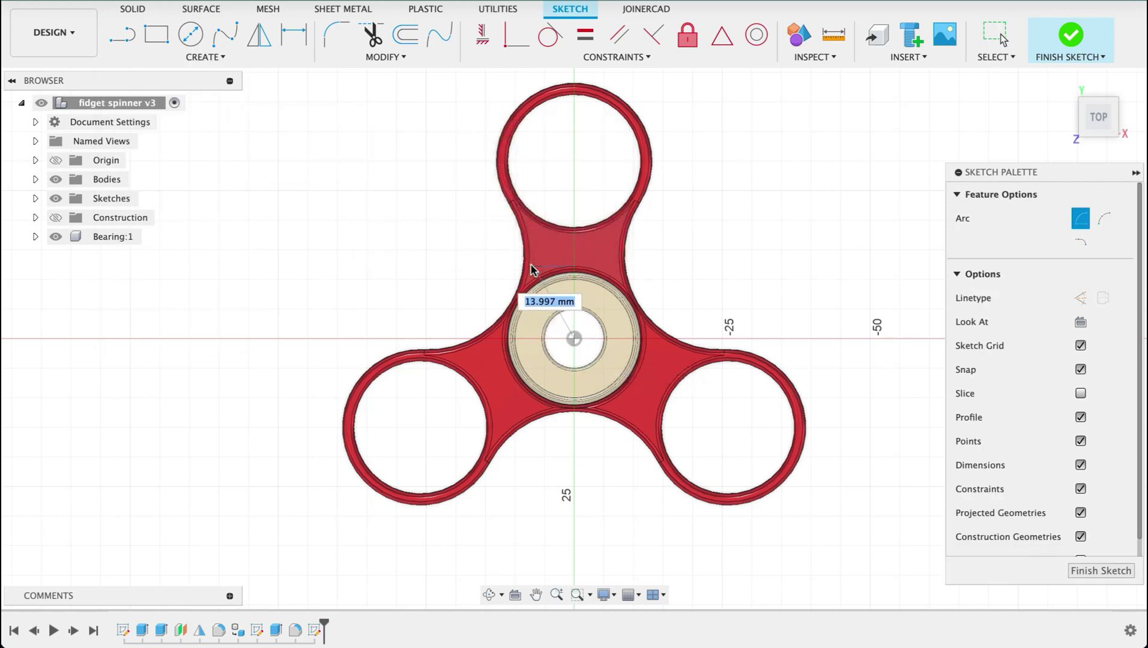
left_click(563, 269)
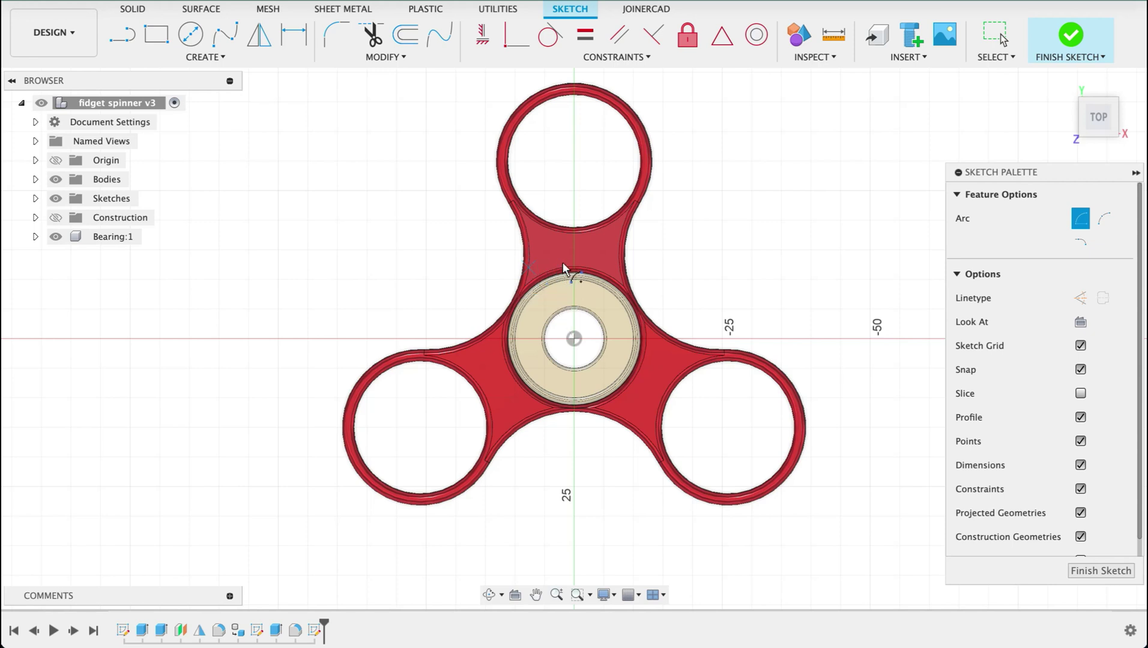
left_click(620, 267)
key("Escape")
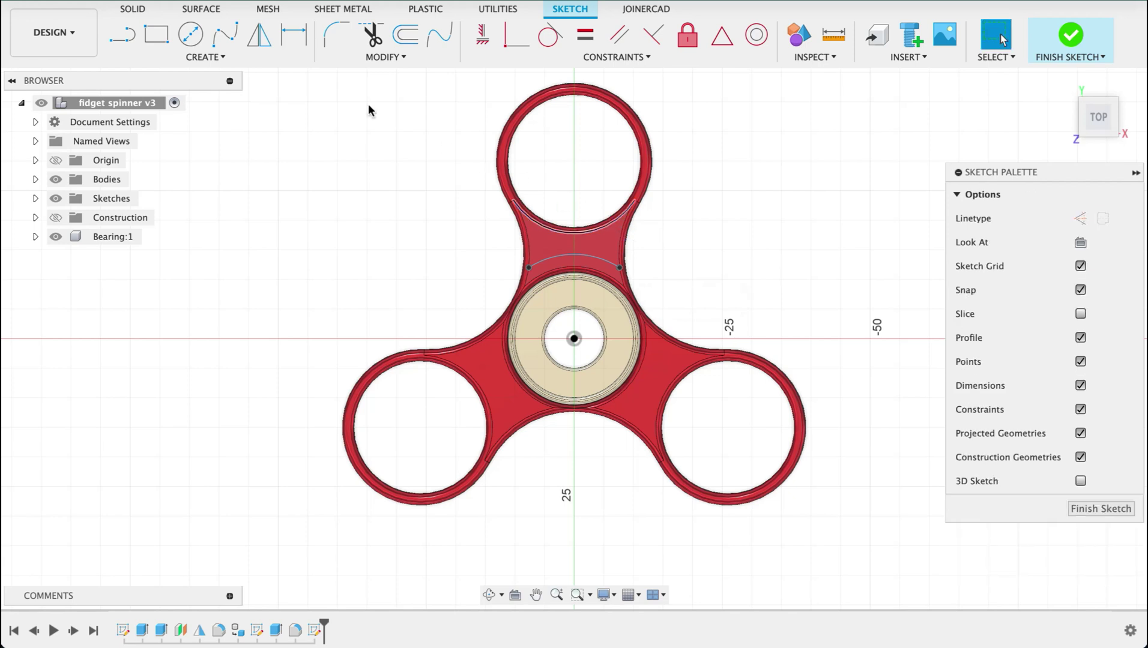
Create text on a path reading "Fusion Fundamentals" along the new arc
left_click(203, 57)
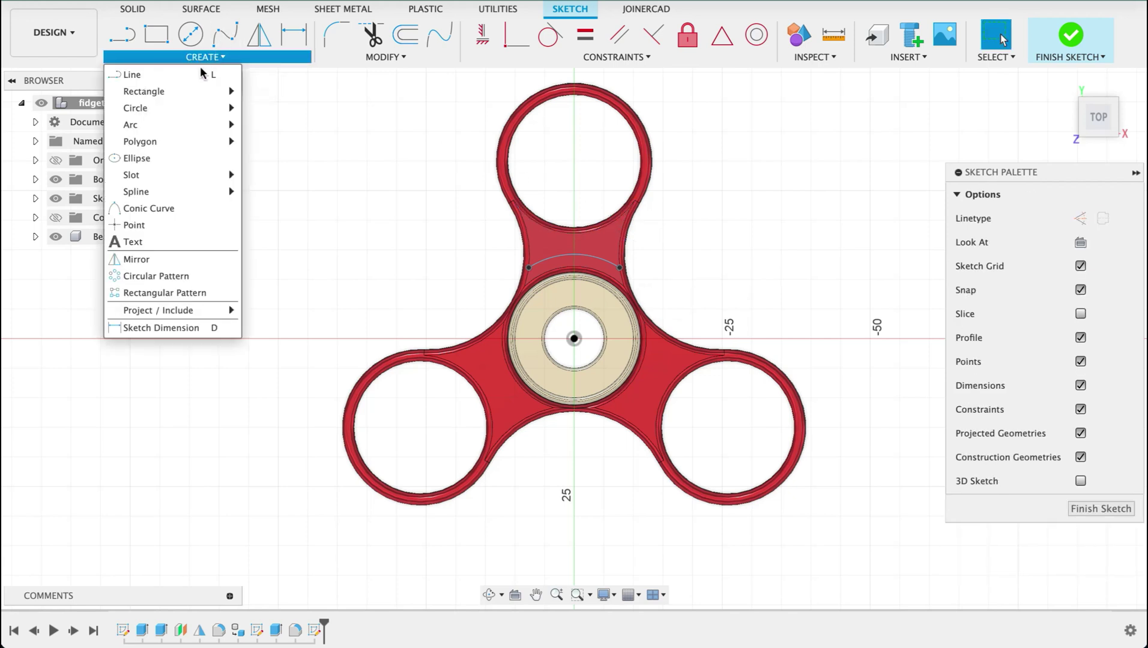
left_click(131, 244)
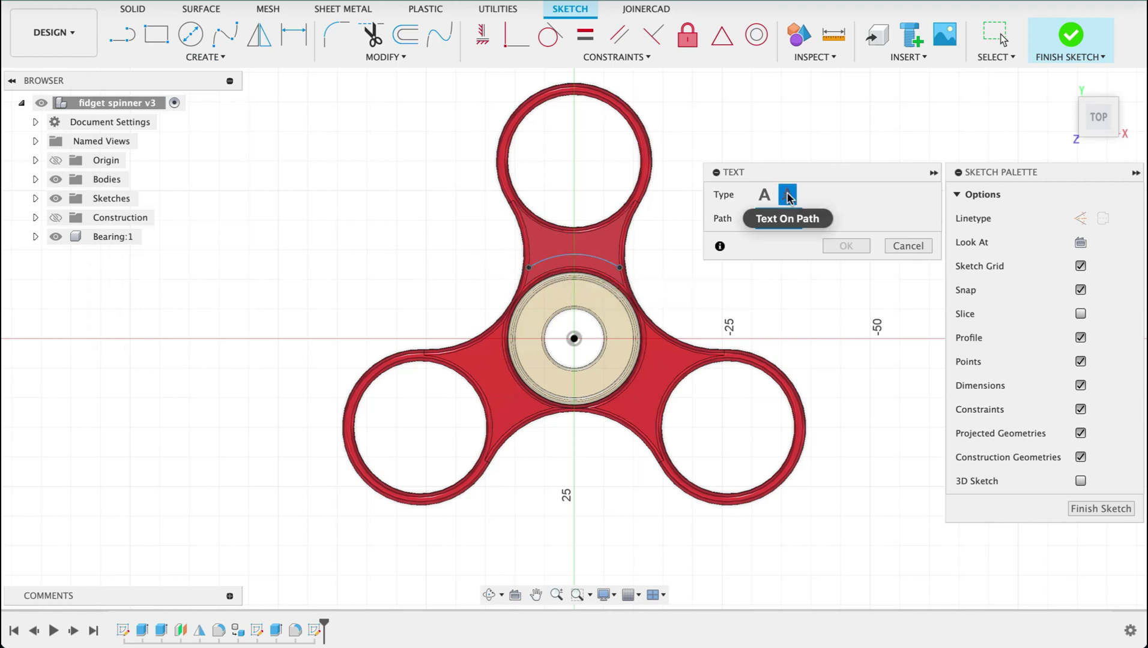
left_click(546, 261)
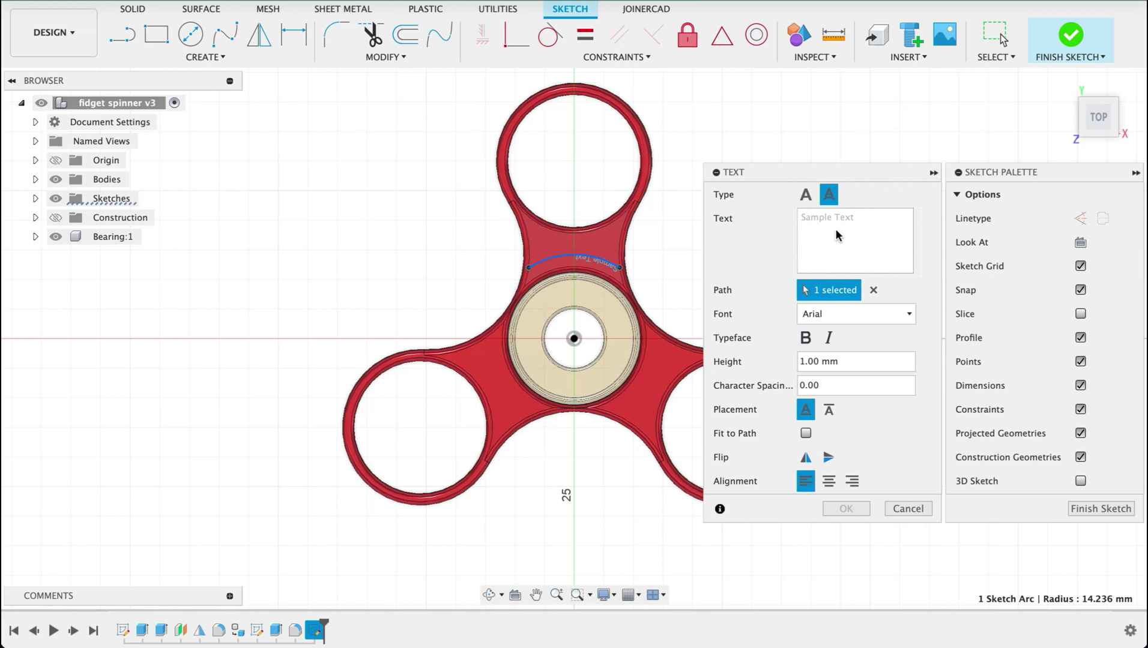
type("Fusion Fundamentals")
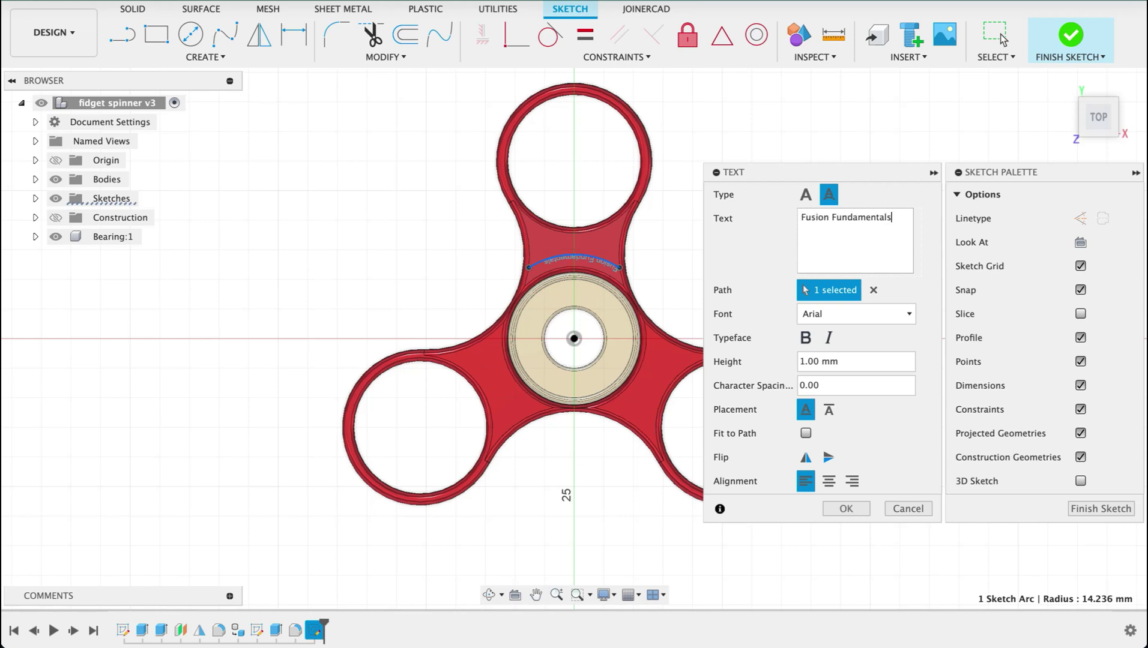
Flip the path text both vertically and horizontally so it reads correctly from above
scroll(561, 262, "up", 4)
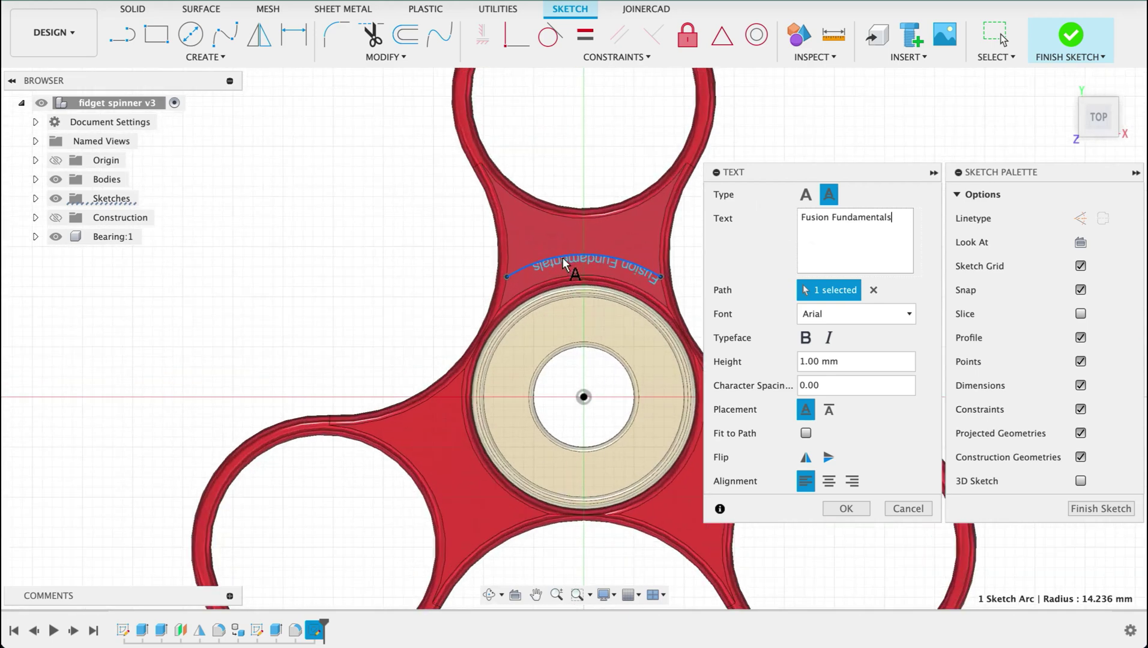
scroll(564, 263, "up", 2)
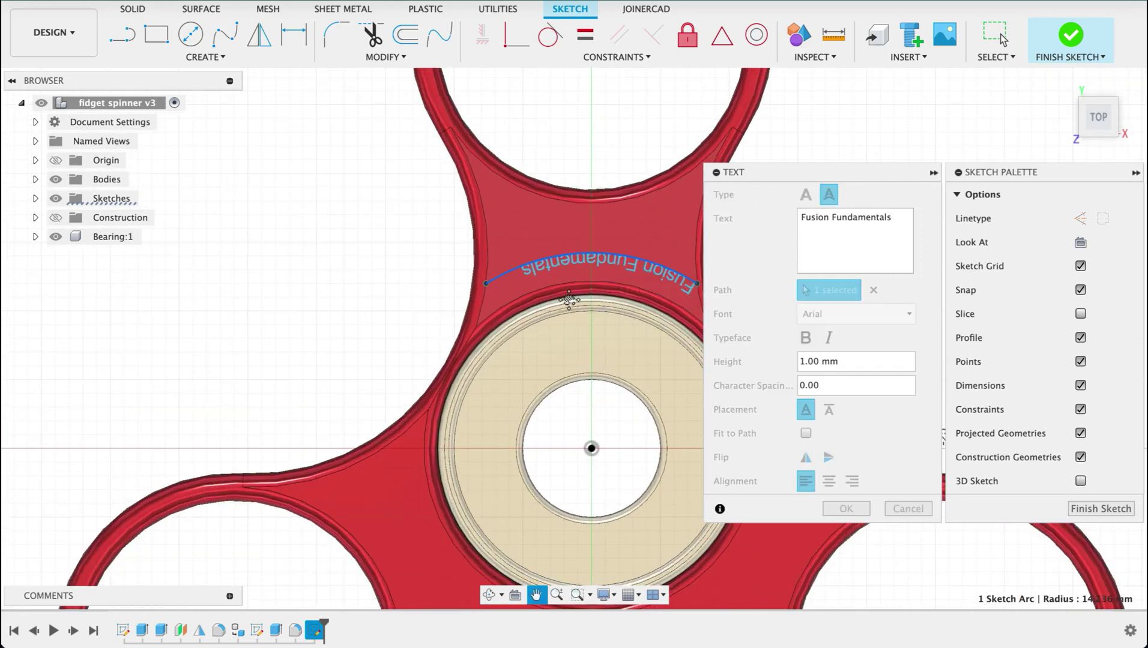
middle_click_drag(696, 332, 654, 337)
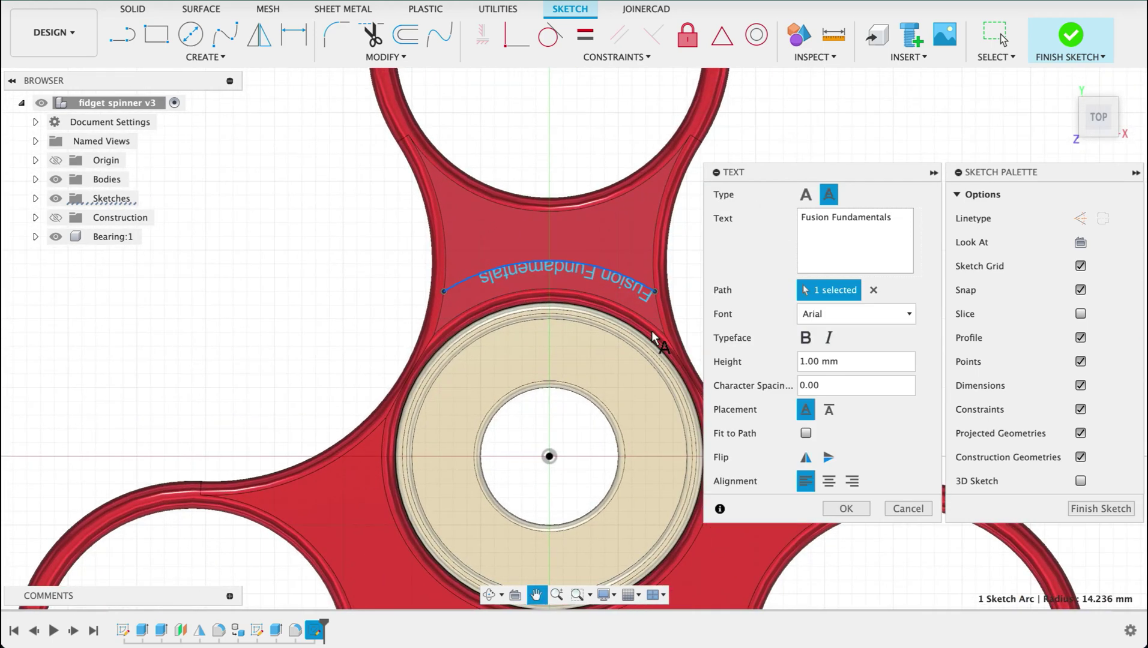
left_click(830, 459)
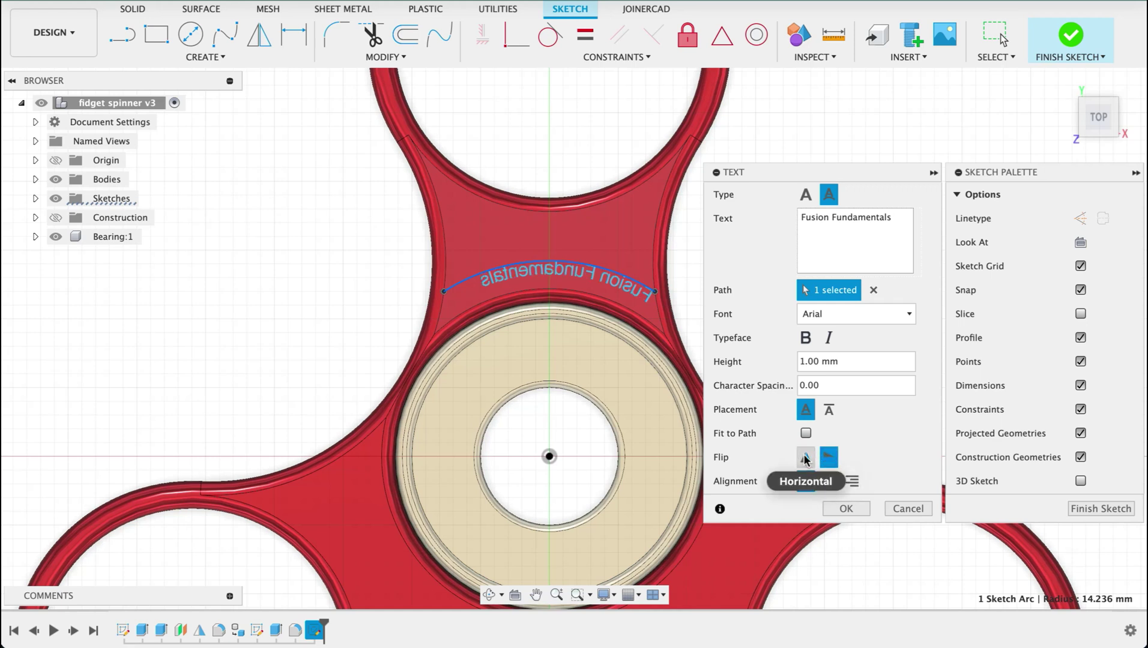
left_click(805, 457)
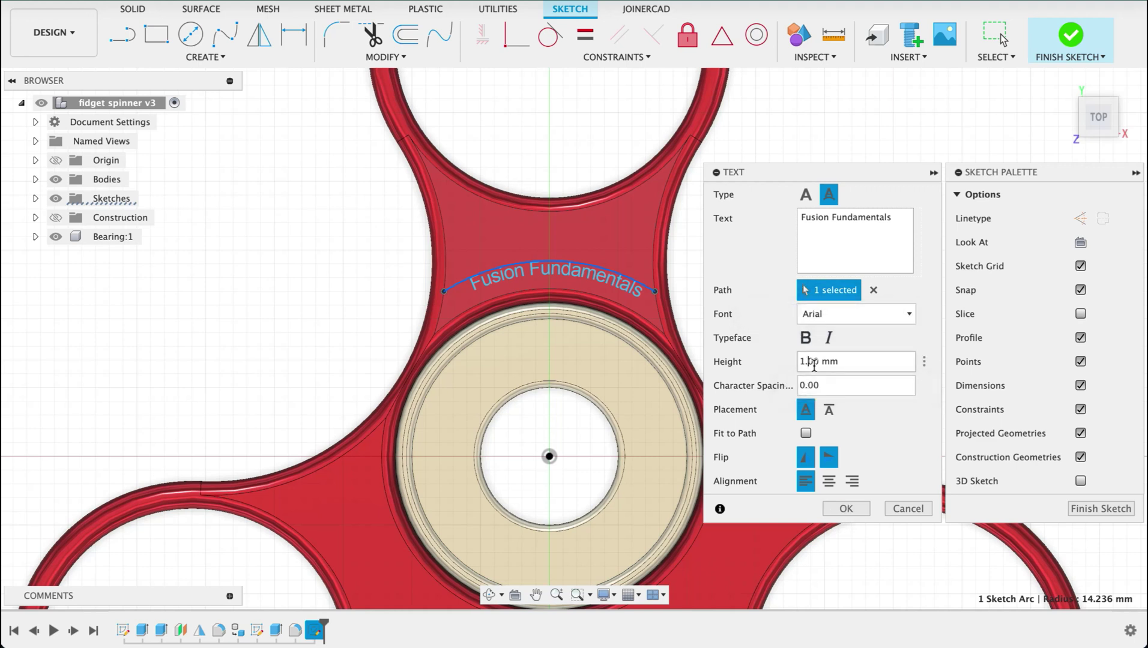
Set the text height to 1.2 mm, place the text and finish the sketch
left_click(814, 366)
type("5")
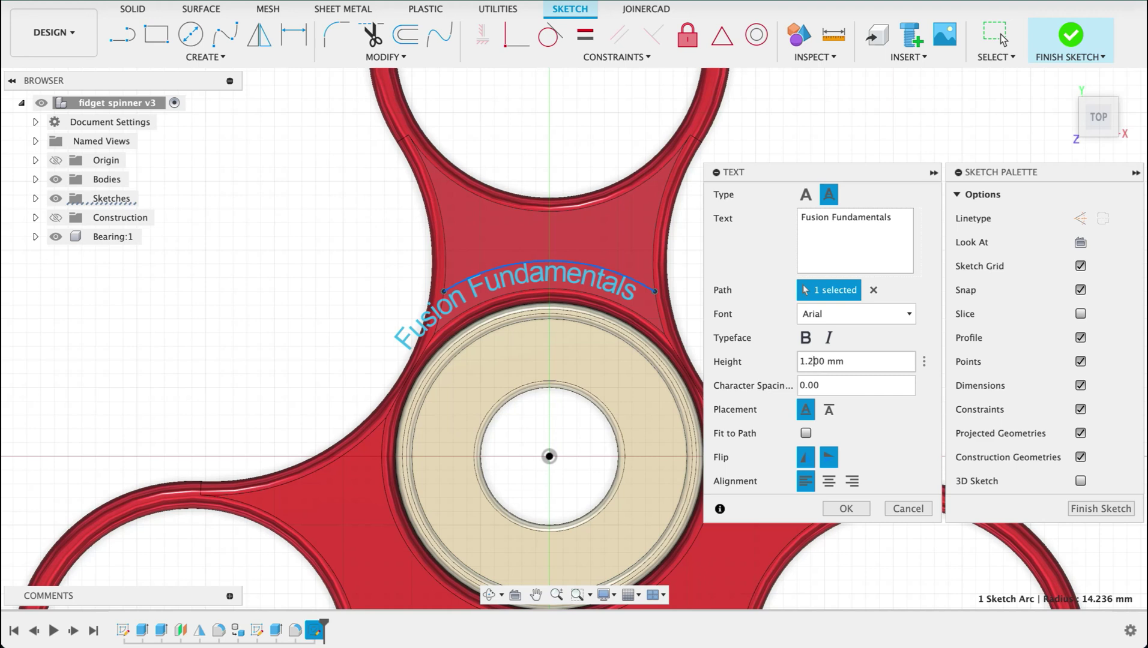
left_click(895, 216)
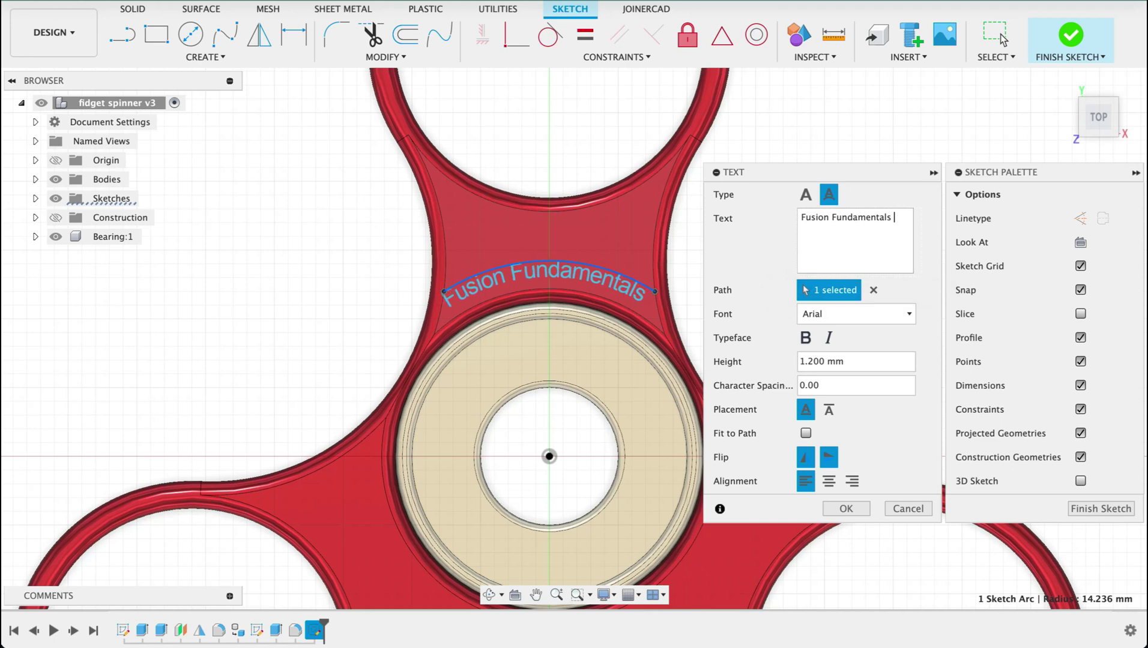
key("BackSpace")
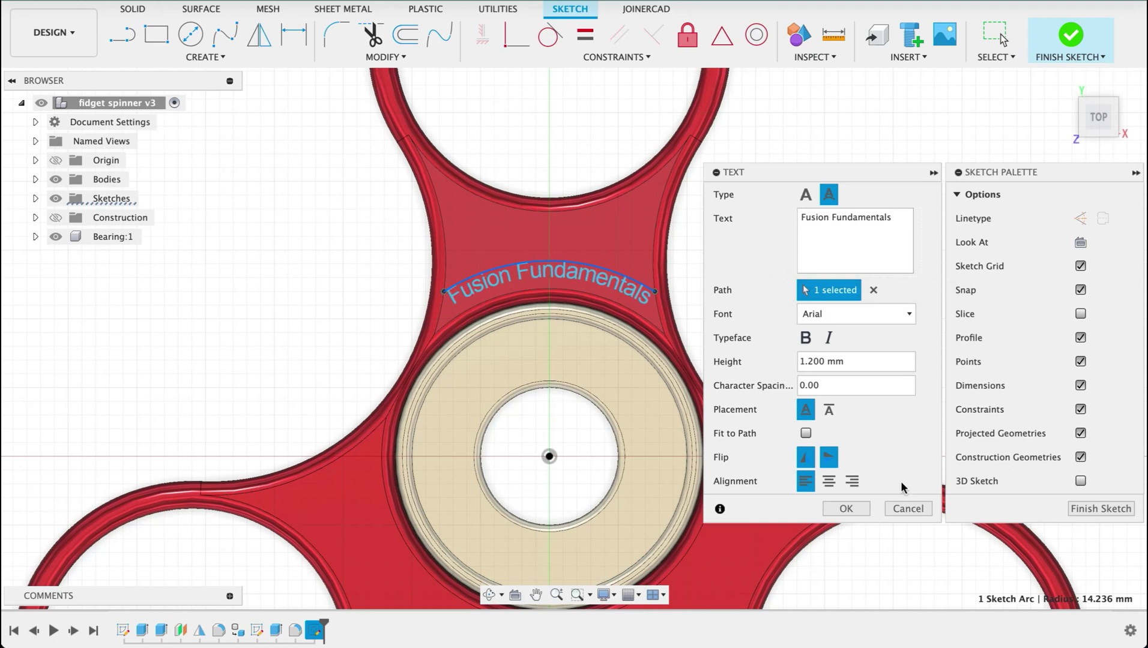
left_click(845, 508)
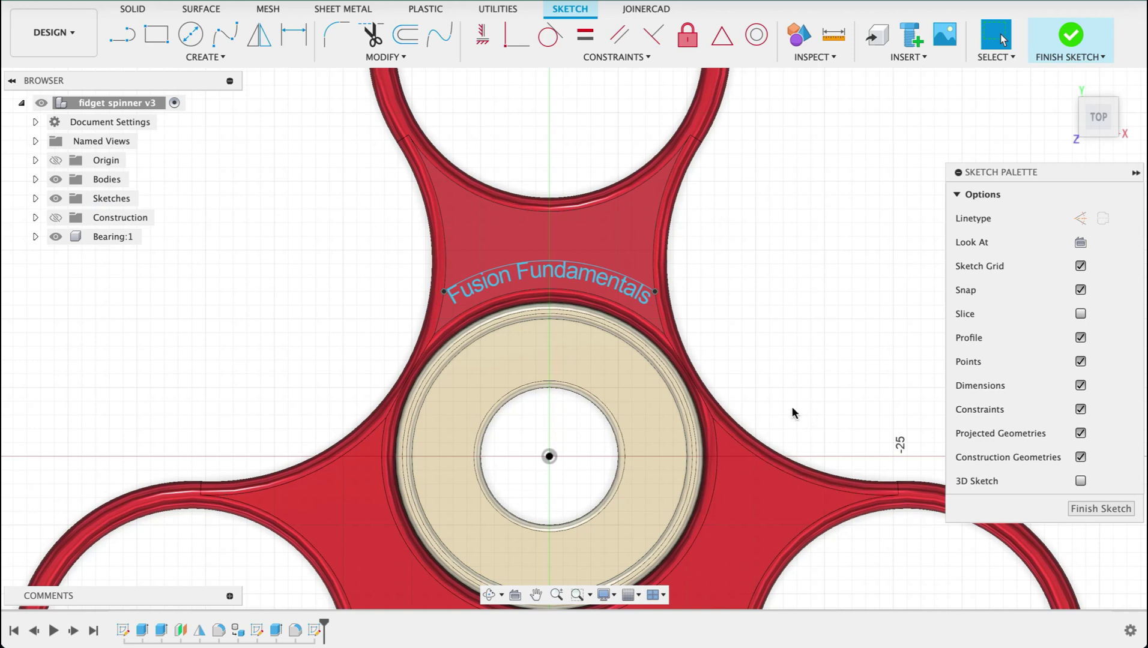
left_click(1085, 512)
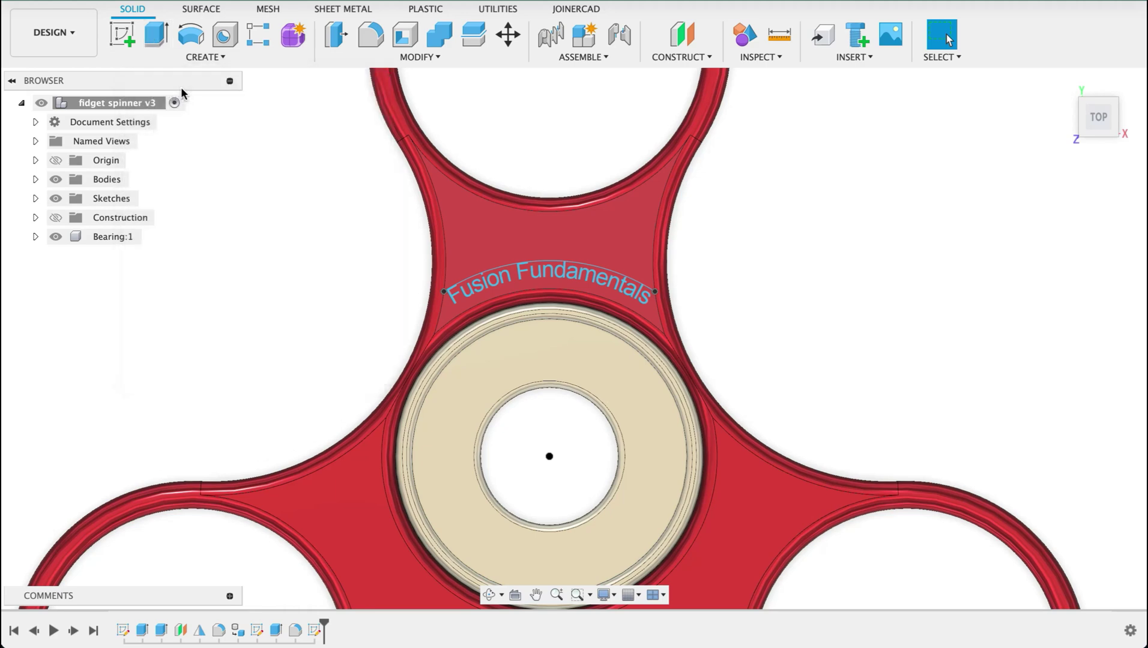
Emboss the "Fusion Fundamentals" text into the spinner body's top face using the Deboss effect with a depth of -0.40 mm
left_click(196, 58)
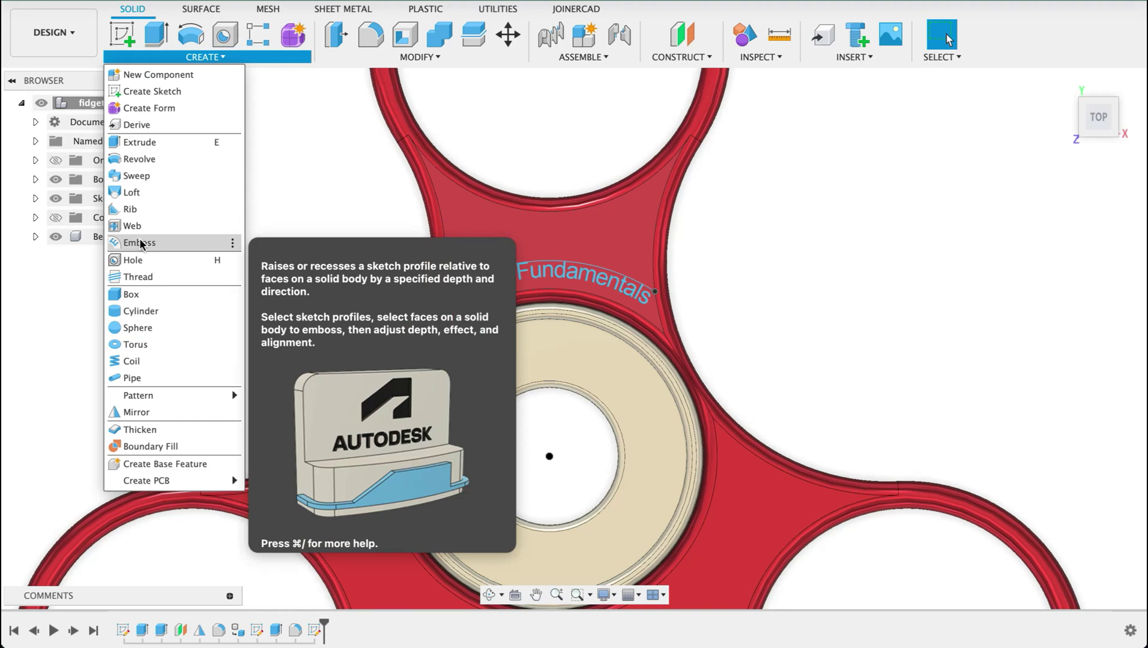
left_click(141, 244)
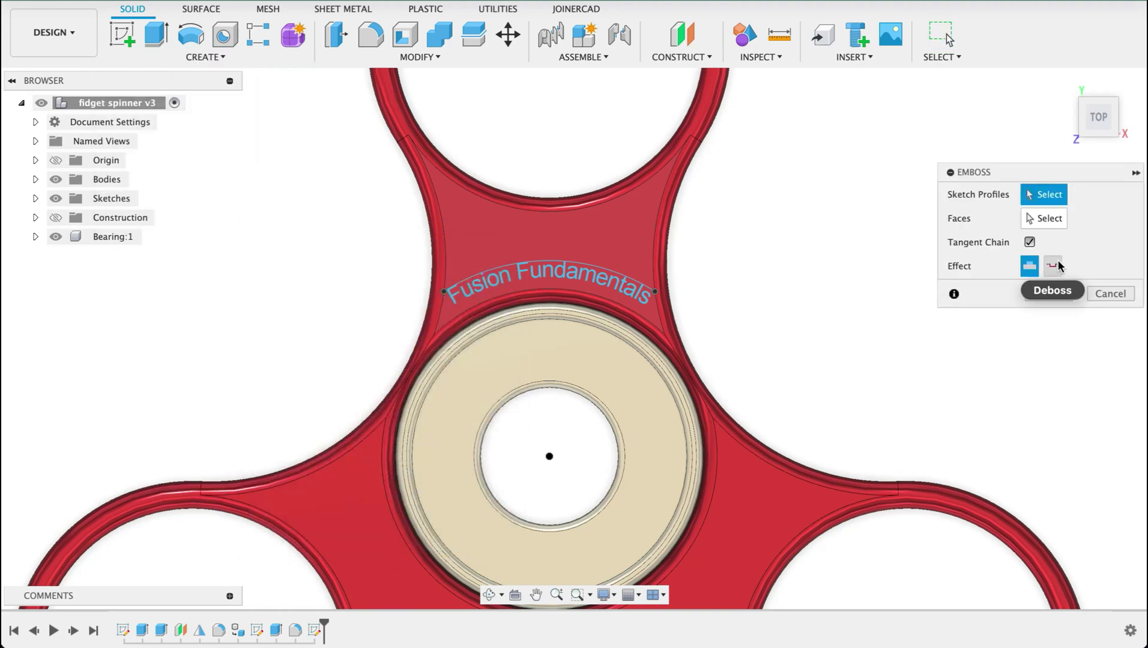
left_click(1057, 266)
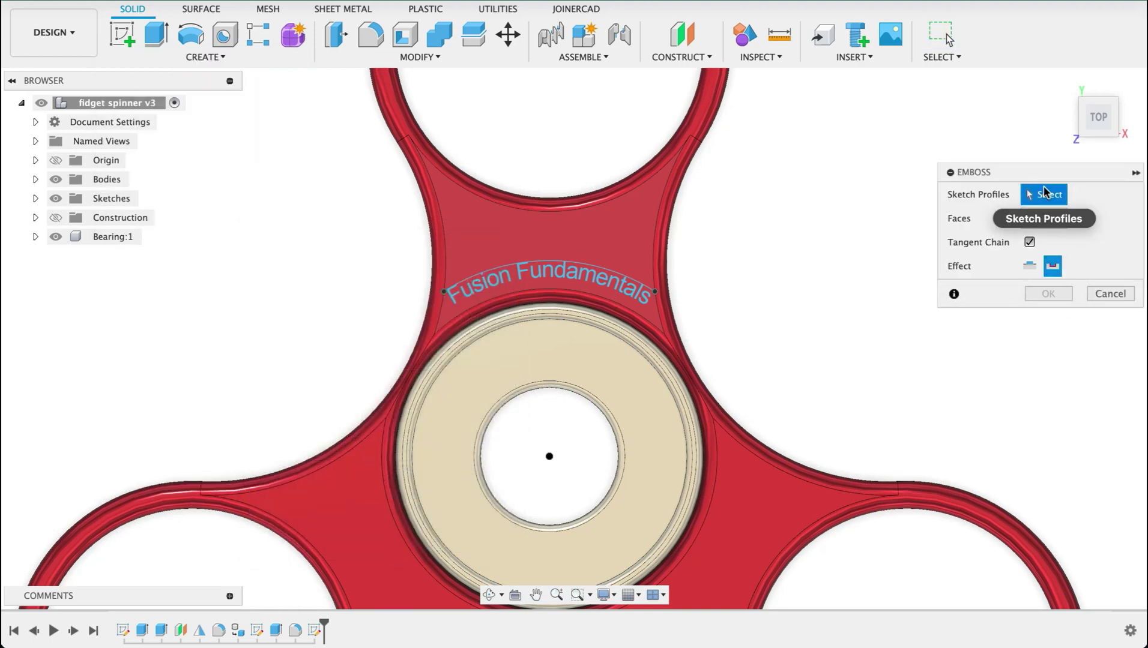
left_click(609, 284)
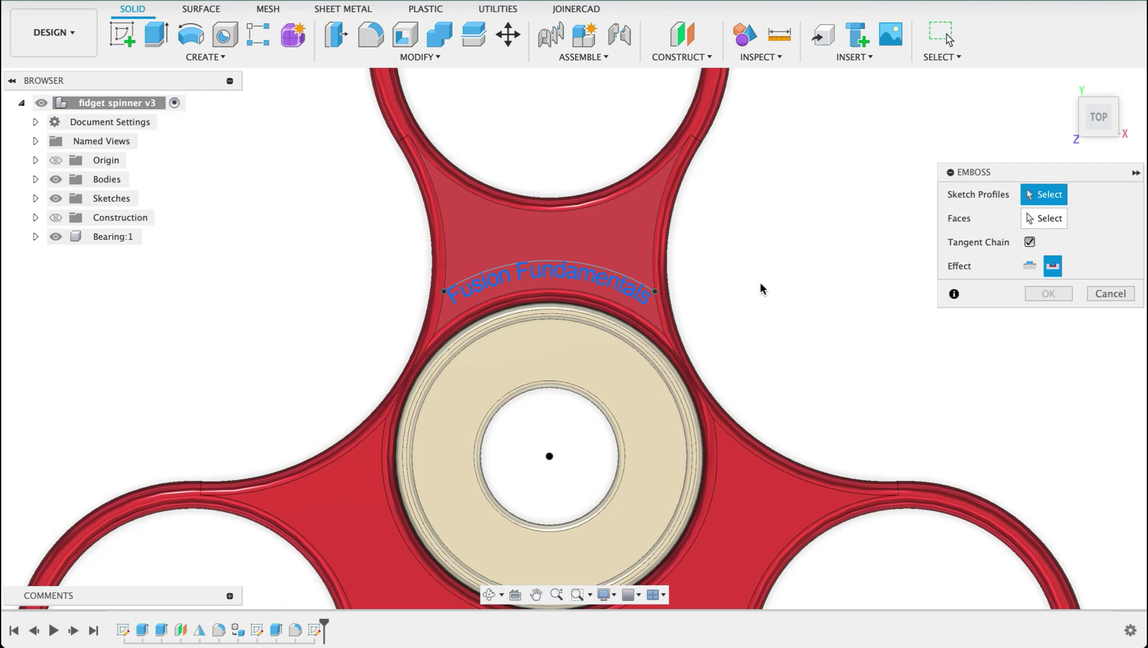
left_click(1056, 224)
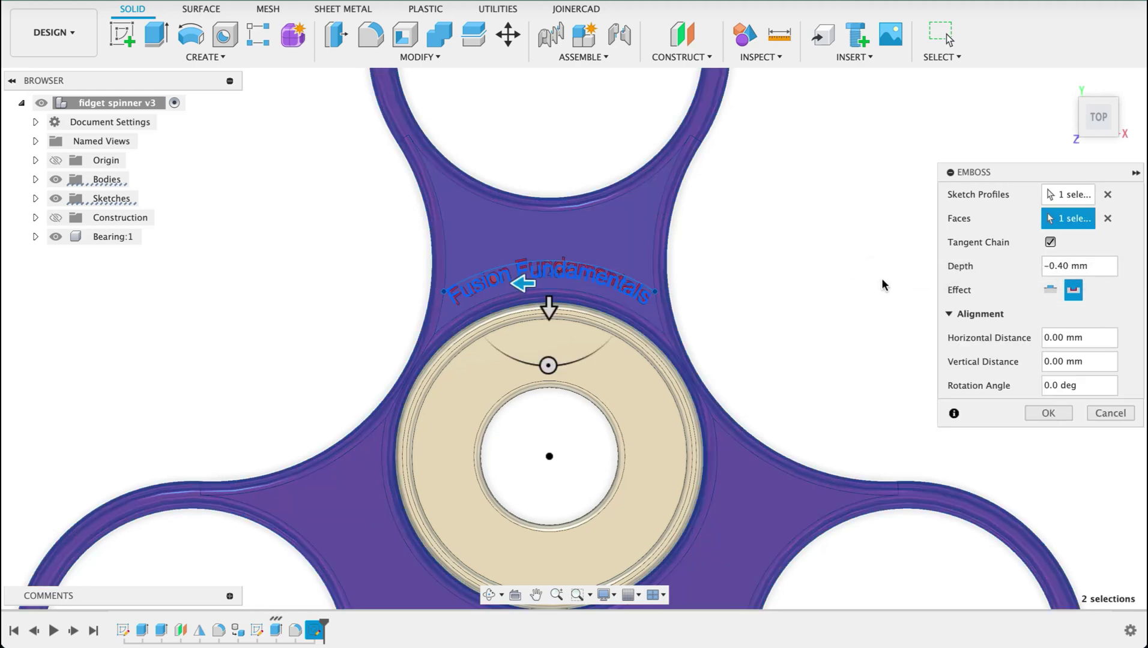
middle_click_drag(827, 254, 979, 376, "shift")
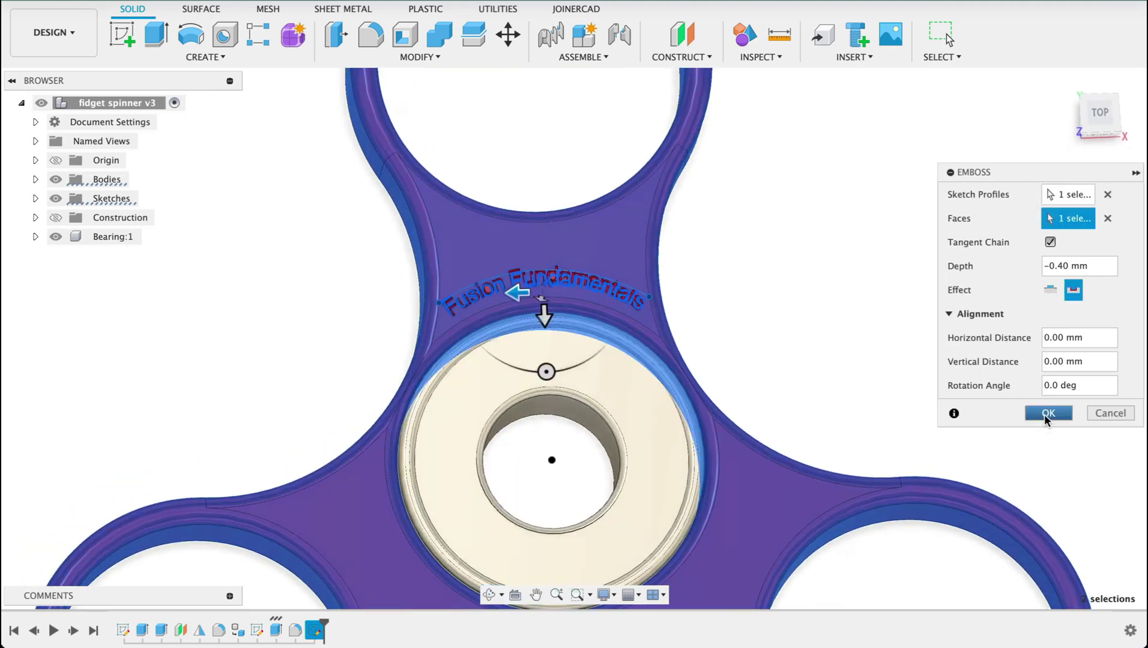
left_click(1045, 414)
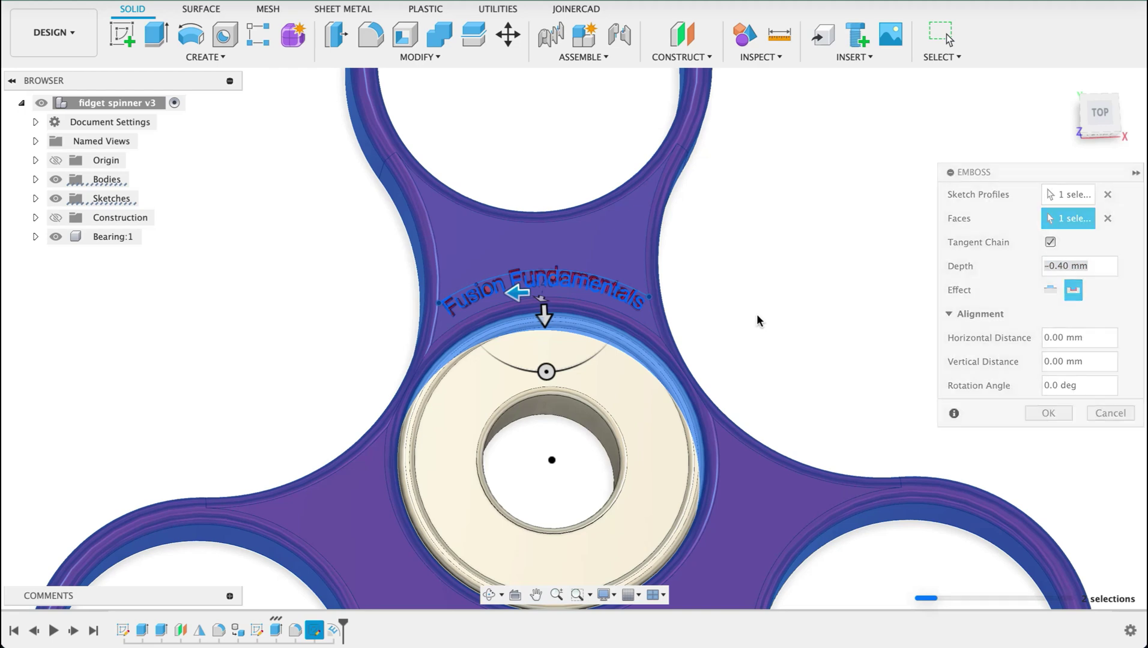
scroll(520, 282, "up", 2)
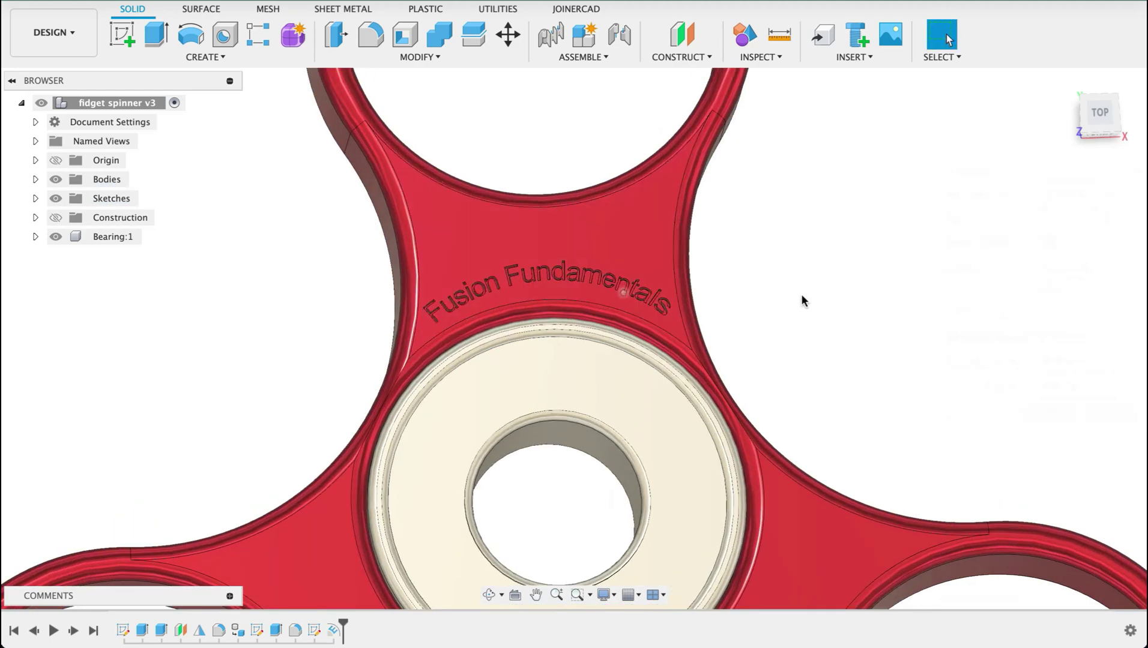
left_click(1098, 114)
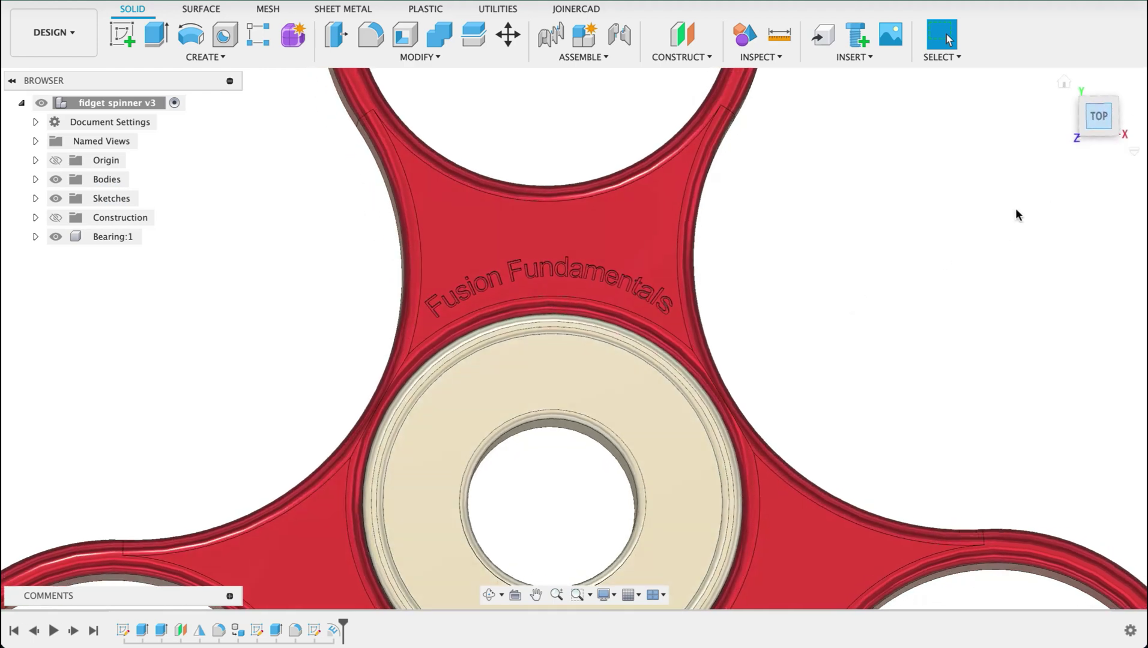
Circular-pattern the debossed "Fusion Fundamentals" feature around the bearing's central axis with full distribution and a quantity of 3
middle_click_drag(961, 288, 937, 167)
scroll(928, 205, "down", 1)
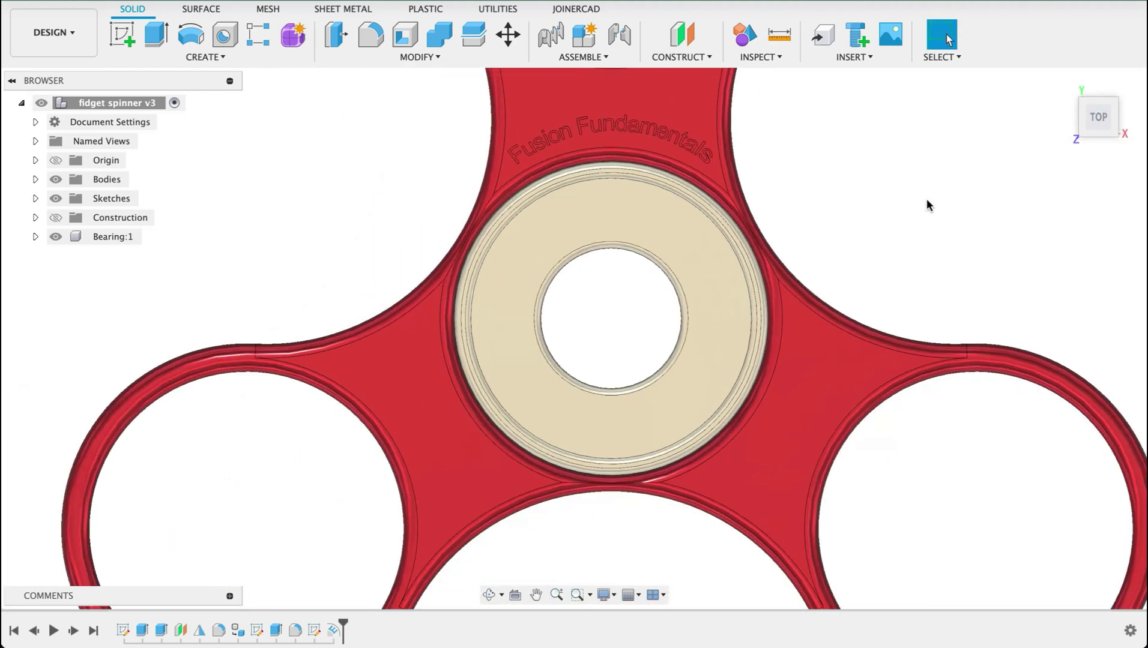
left_click(205, 57)
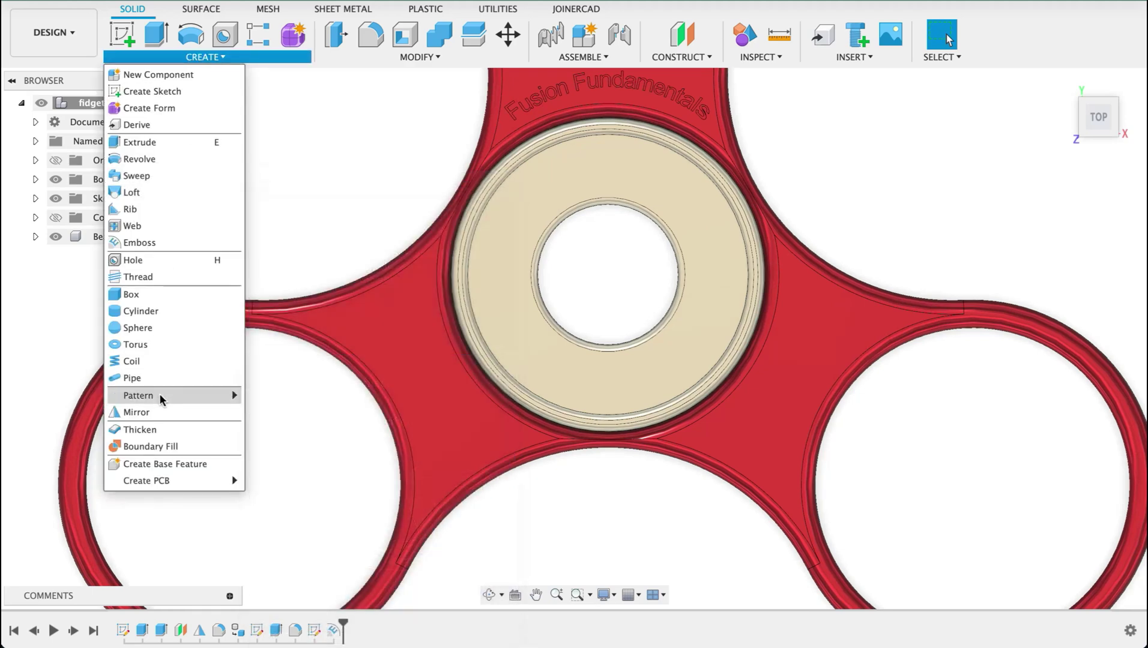
mouse_move(159, 394)
left_click(294, 412)
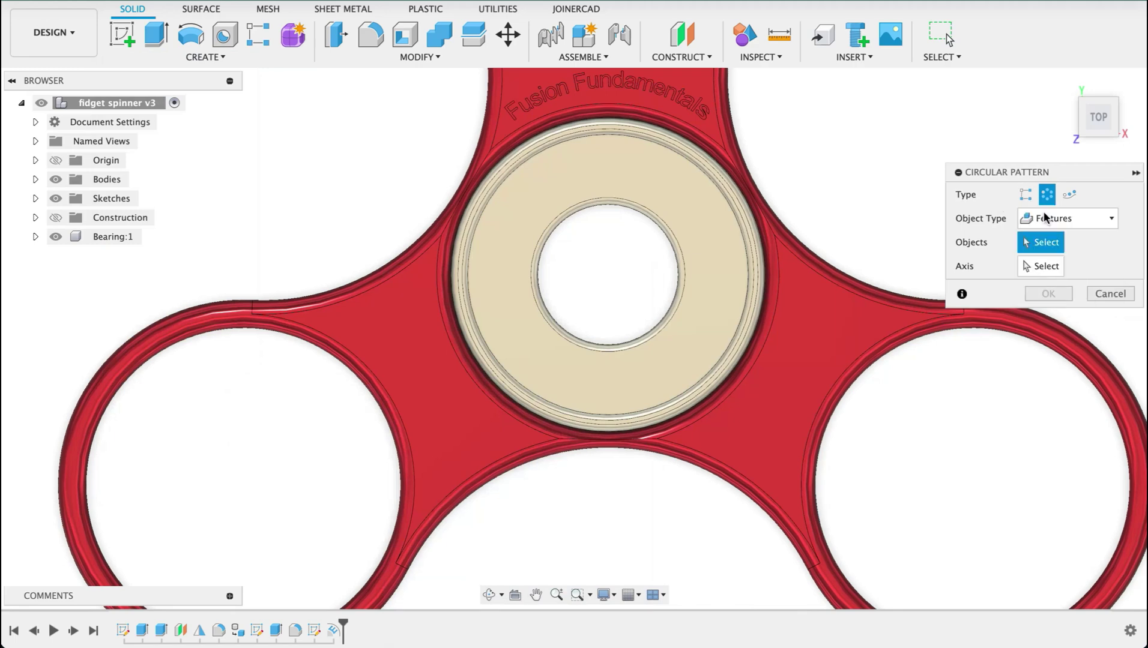
left_click(337, 629)
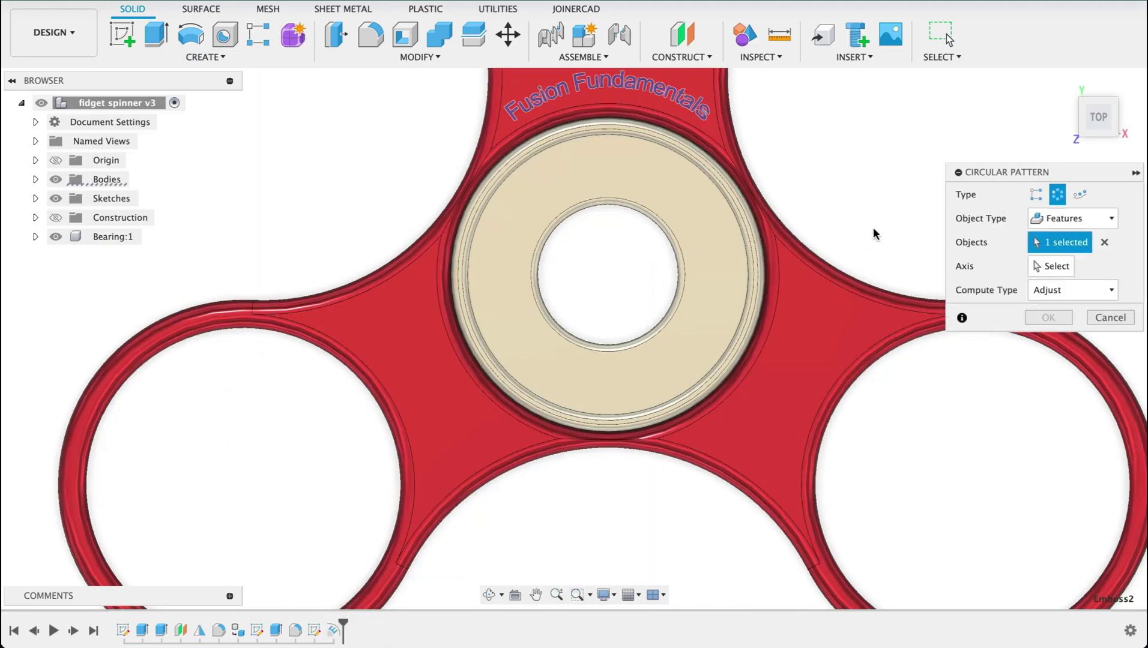
left_click(1044, 266)
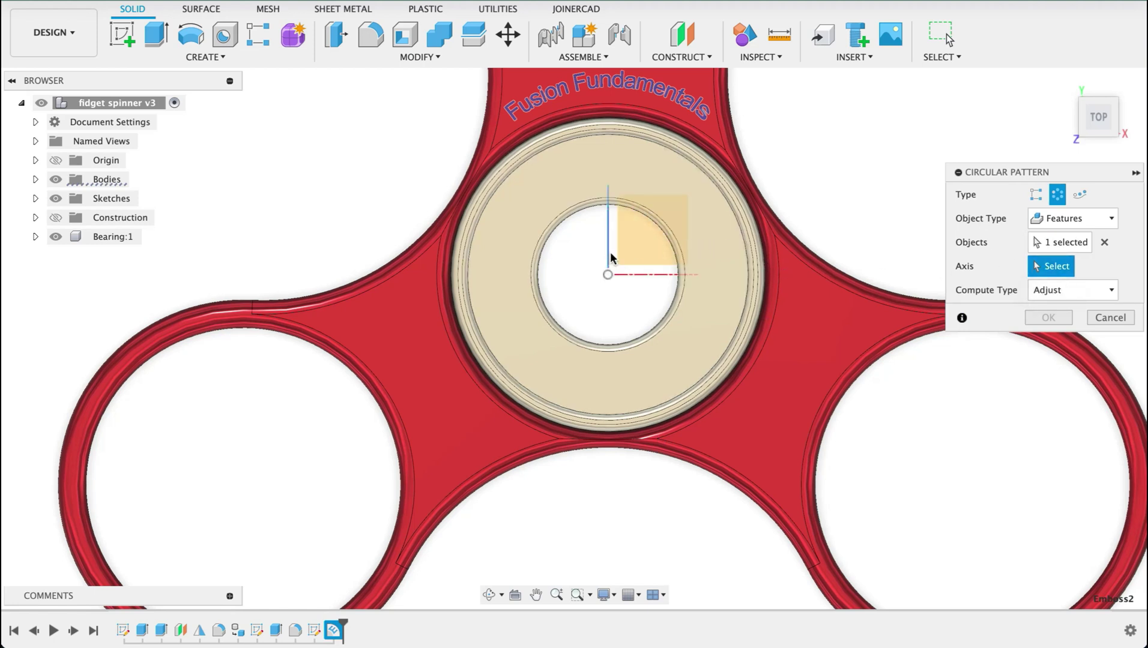
left_click(716, 190)
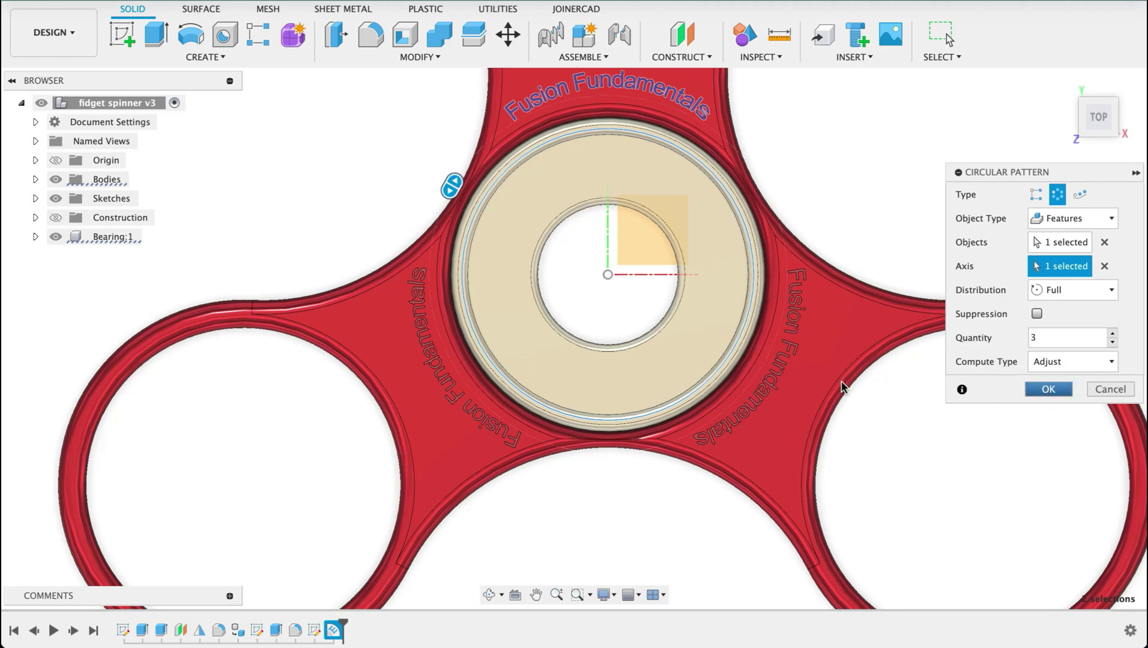
key("Return")
mouse_move(977, 383)
middle_mouse_down("shift")
mouse_move(976, 307)
mouse_move(974, 366)
middle_mouse_up("shift")
key("Escape")
Rename the spinner's body as "Spinner body" and create a component from it
scroll(975, 365, "down", 3)
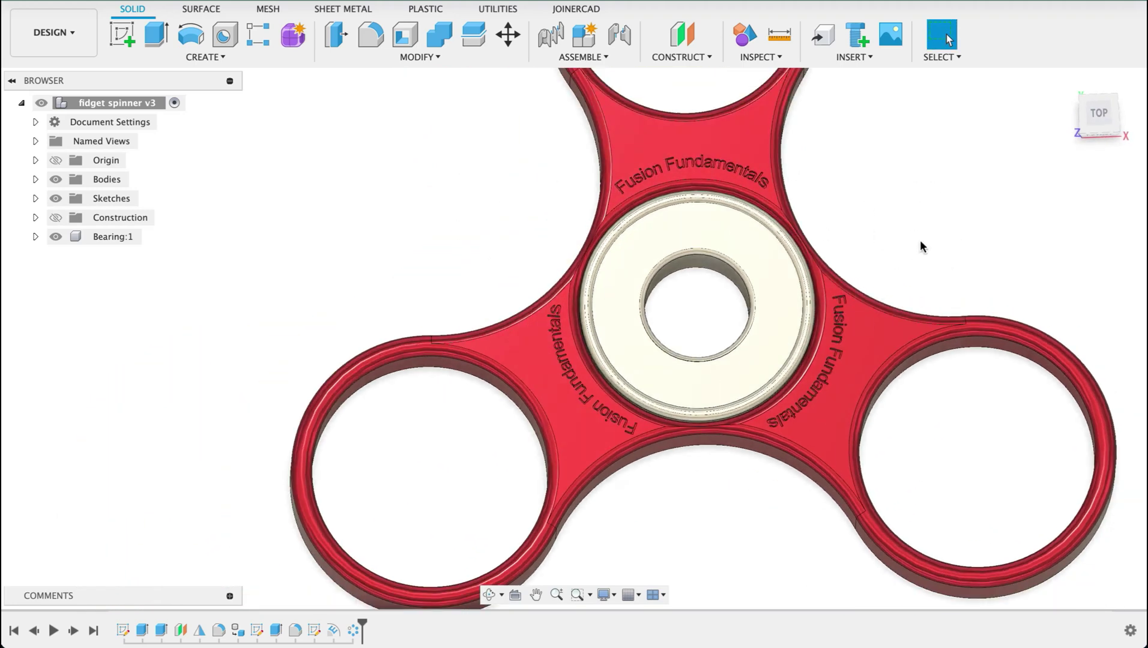
middle_click_drag(960, 211, 890, 223)
scroll(890, 223, "down", 2)
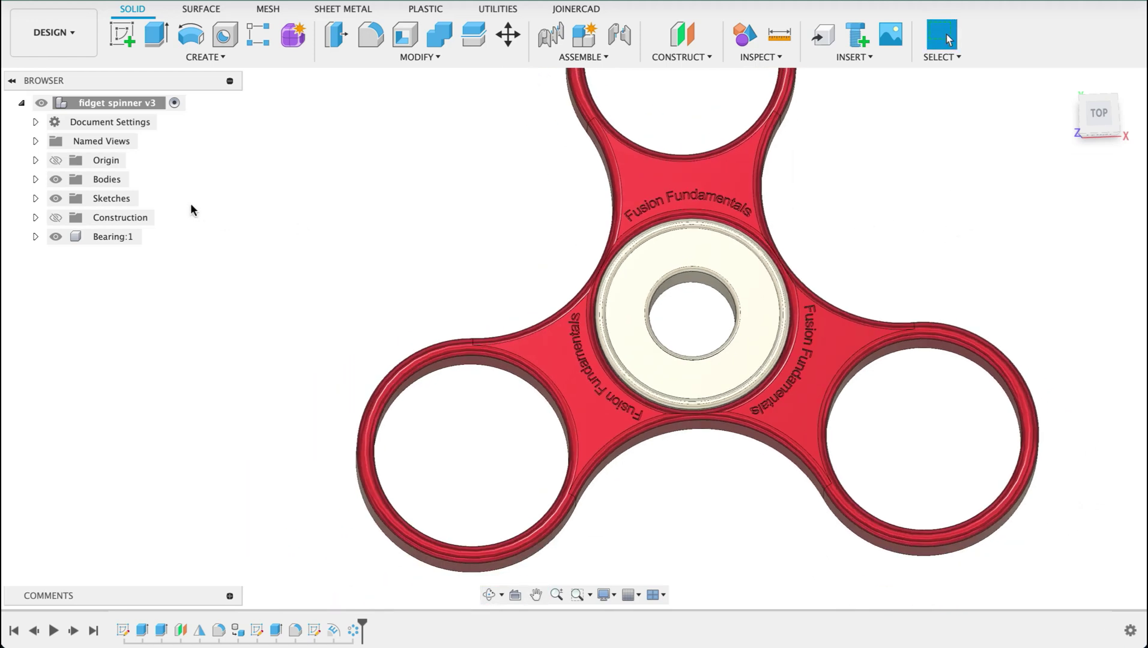
left_click(35, 180)
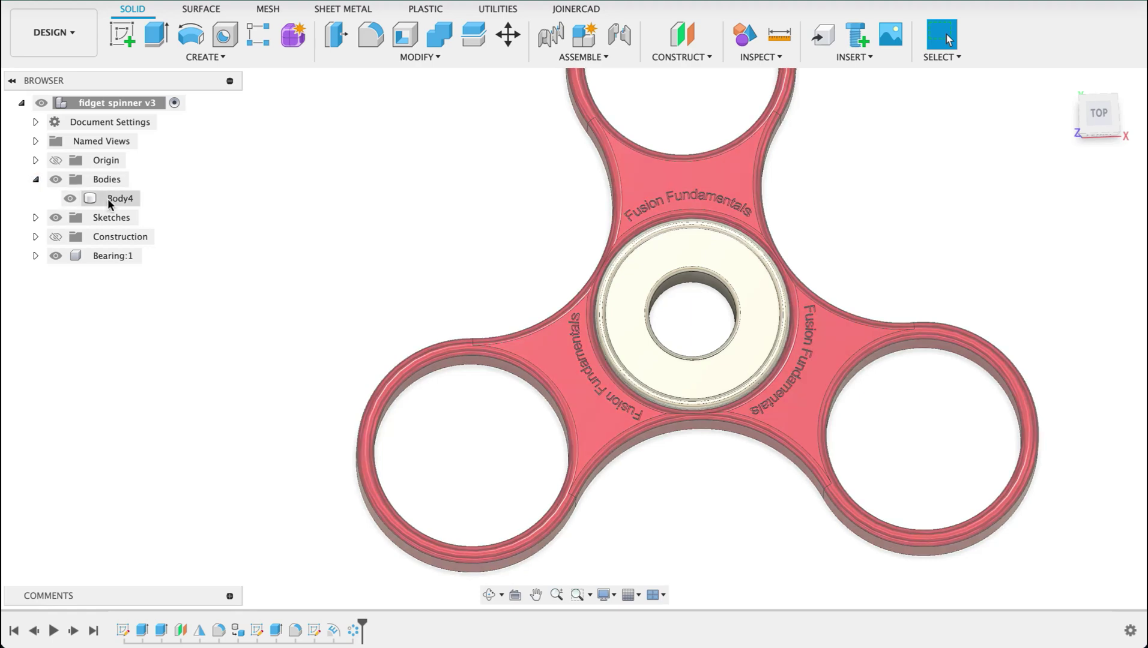
left_click(116, 197)
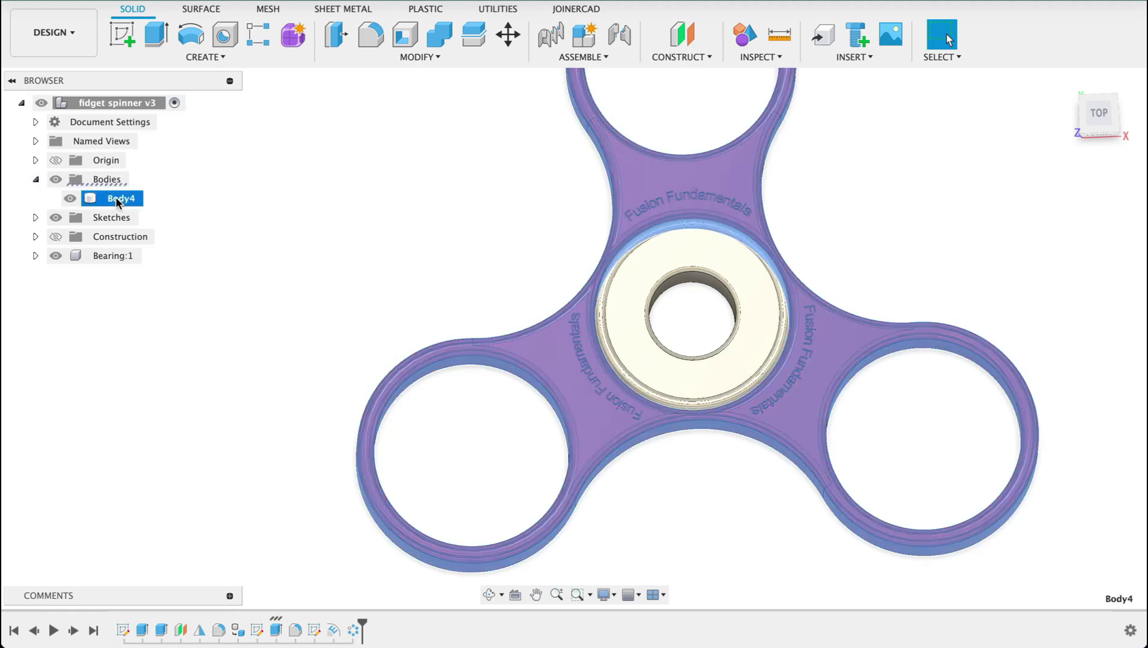
left_click(116, 197)
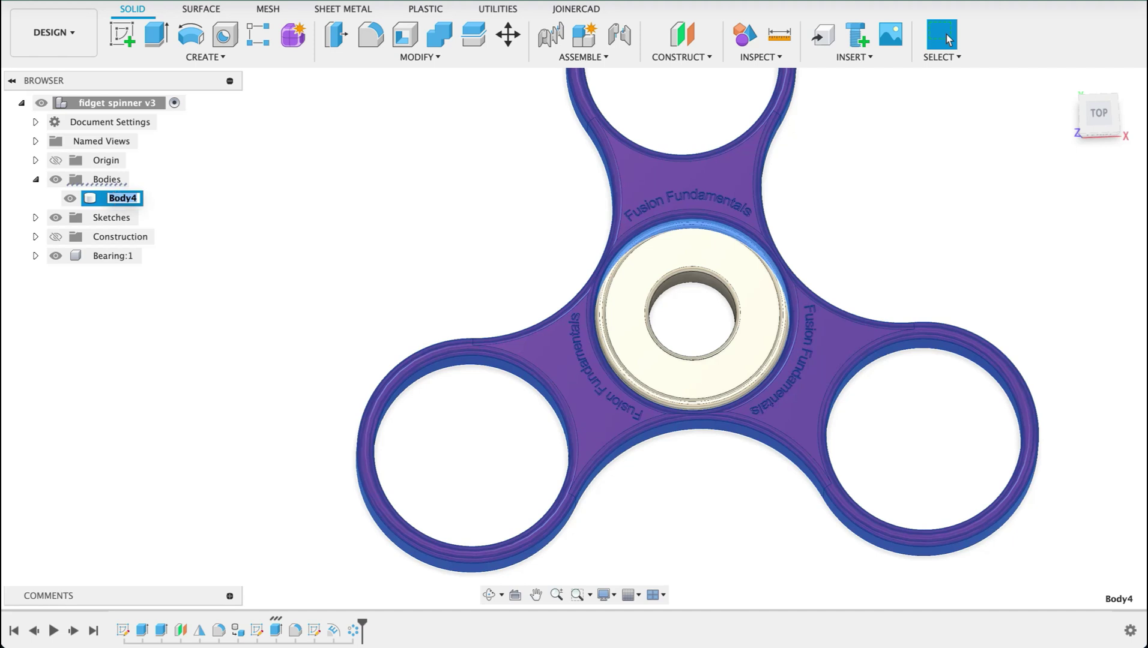
type("Spinner body")
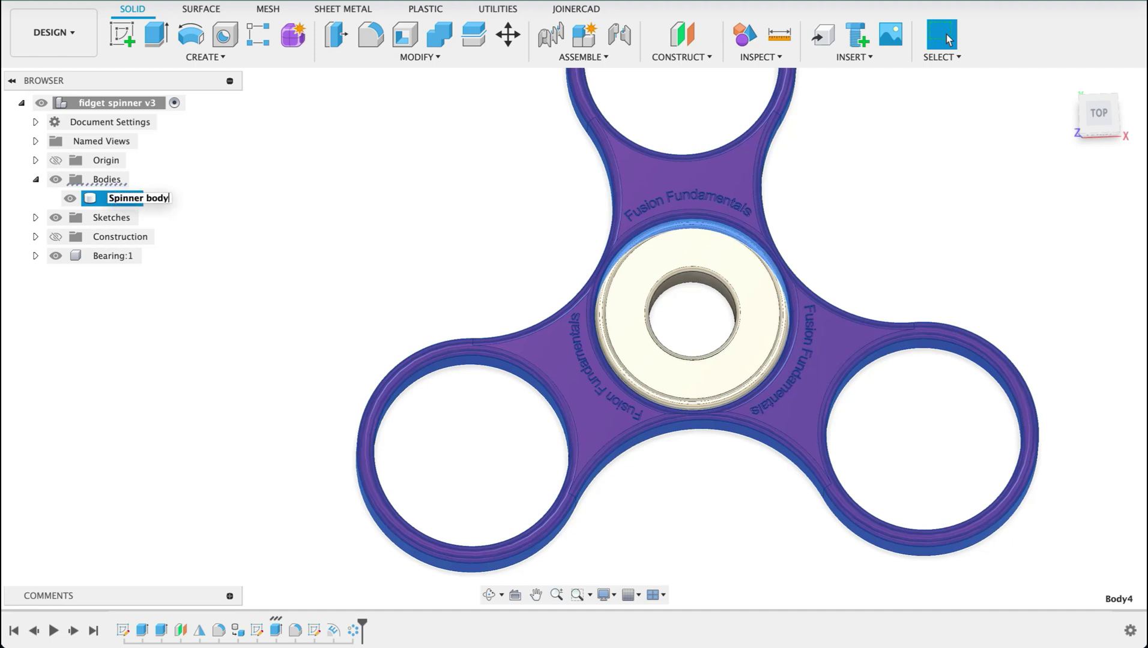
key("Return")
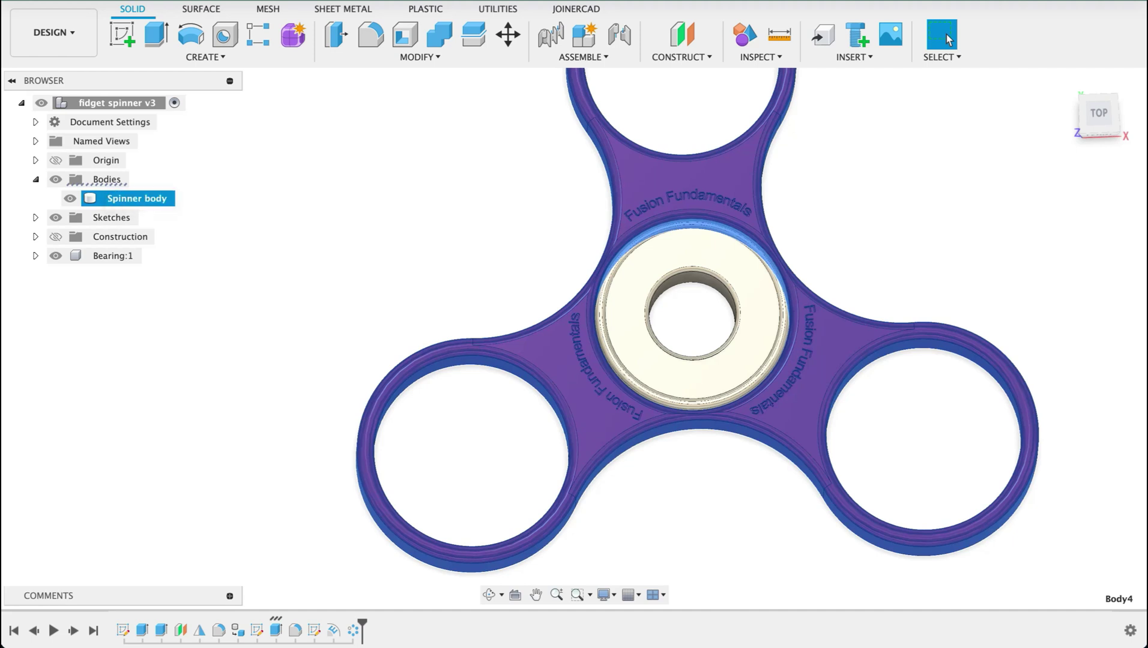
right_click(106, 200)
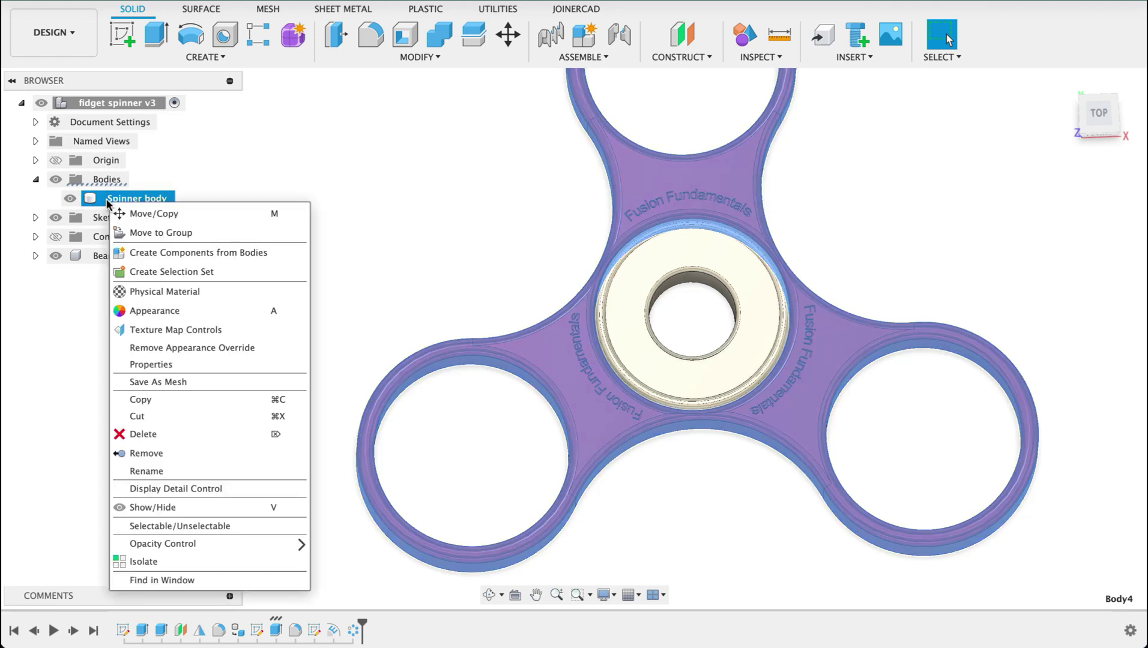
left_click(160, 253)
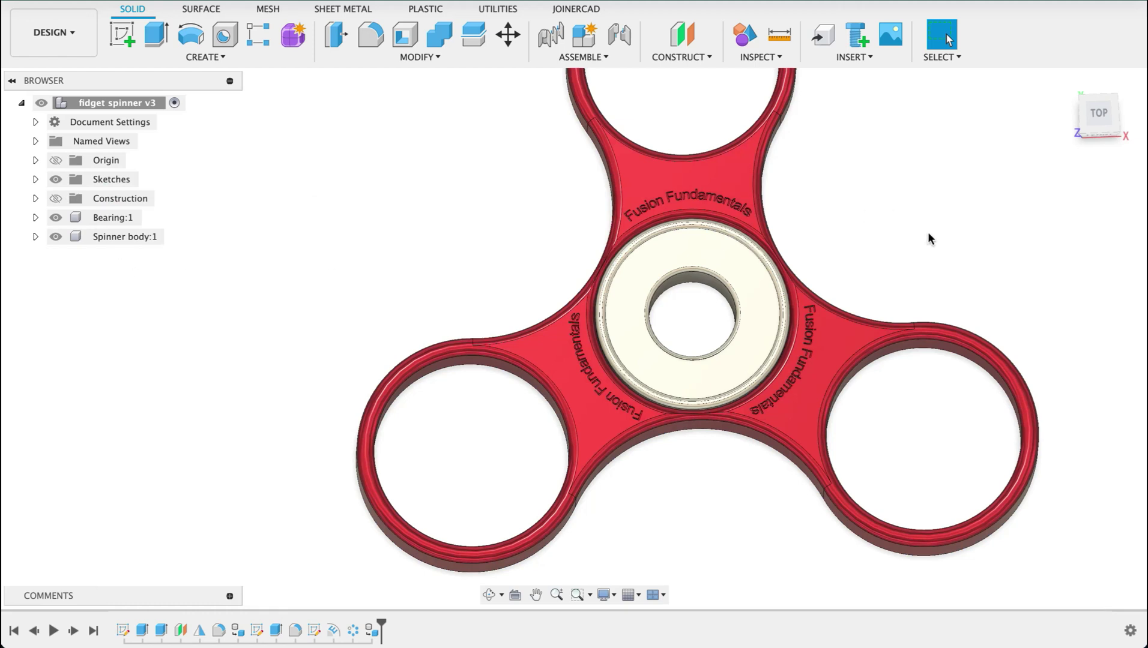
Start a joint from the spinner body's central hole to the bearing's centre hole, hiding the bearing while picking the first snap point
middle_click_drag(918, 236, 850, 229)
scroll(899, 210, "down", 2)
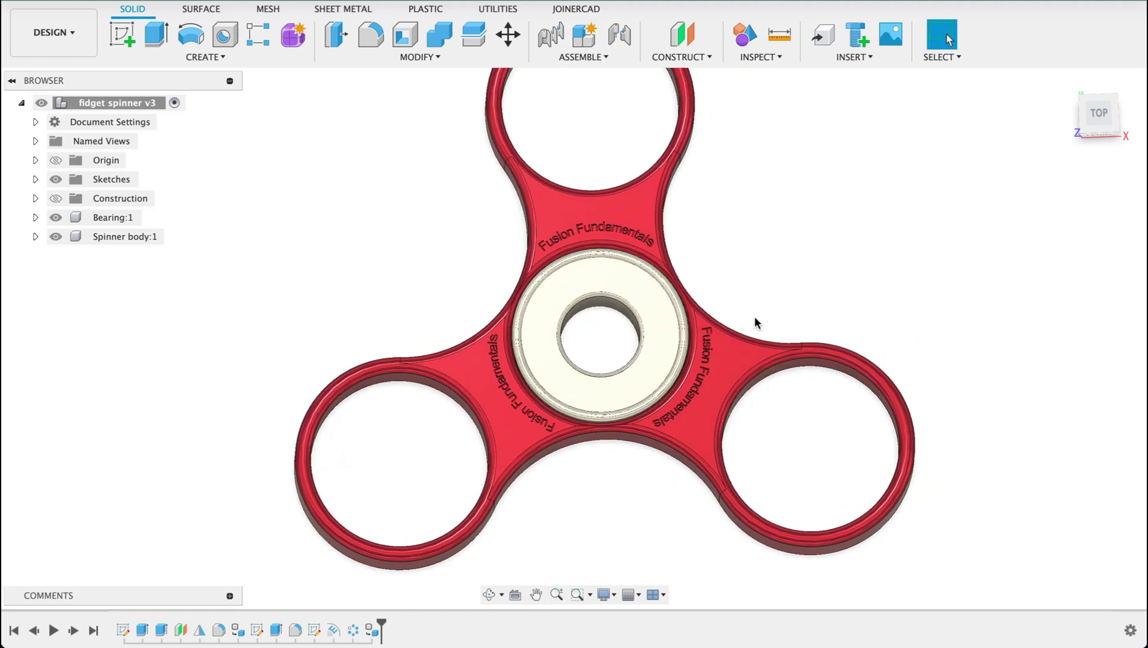
left_click(58, 218)
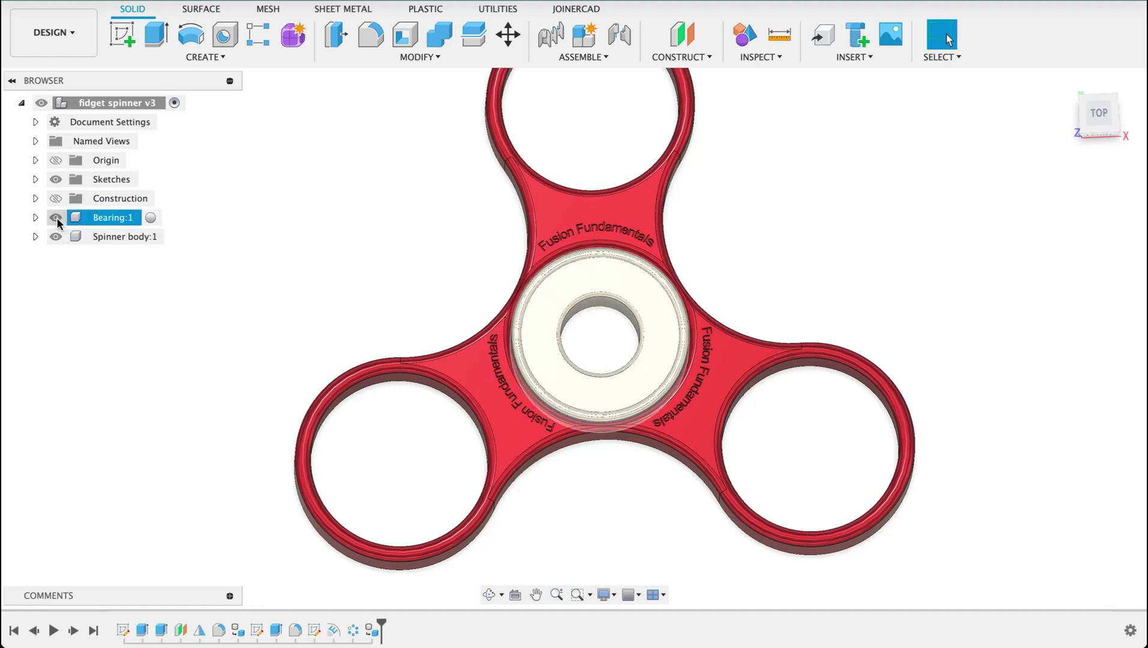
left_click(56, 217)
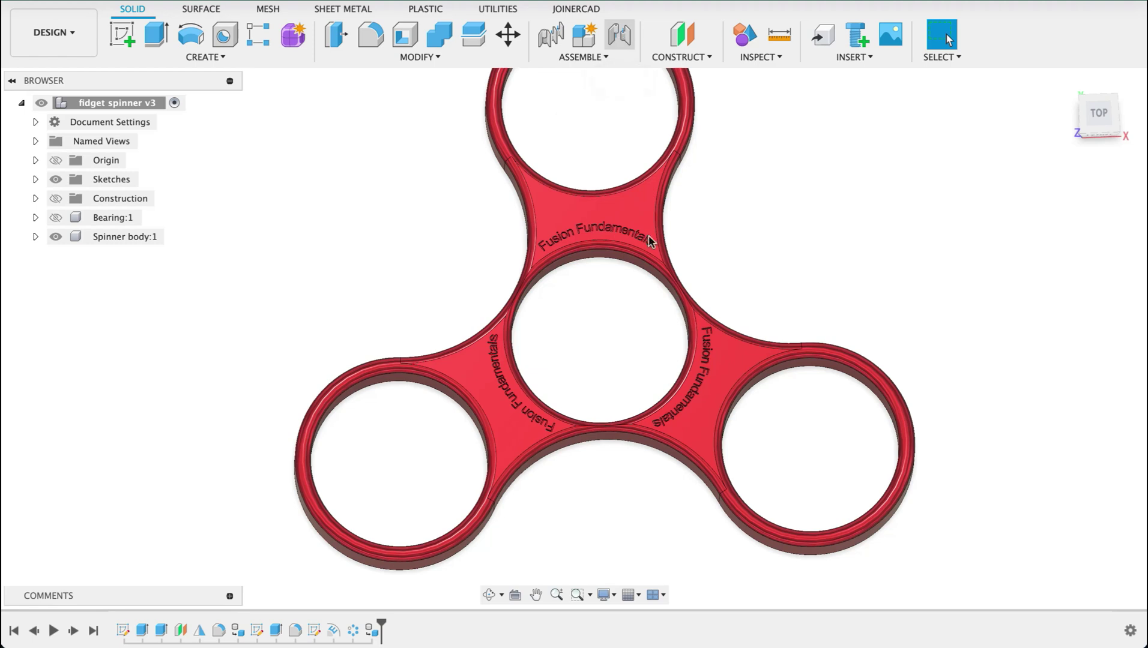
key("j")
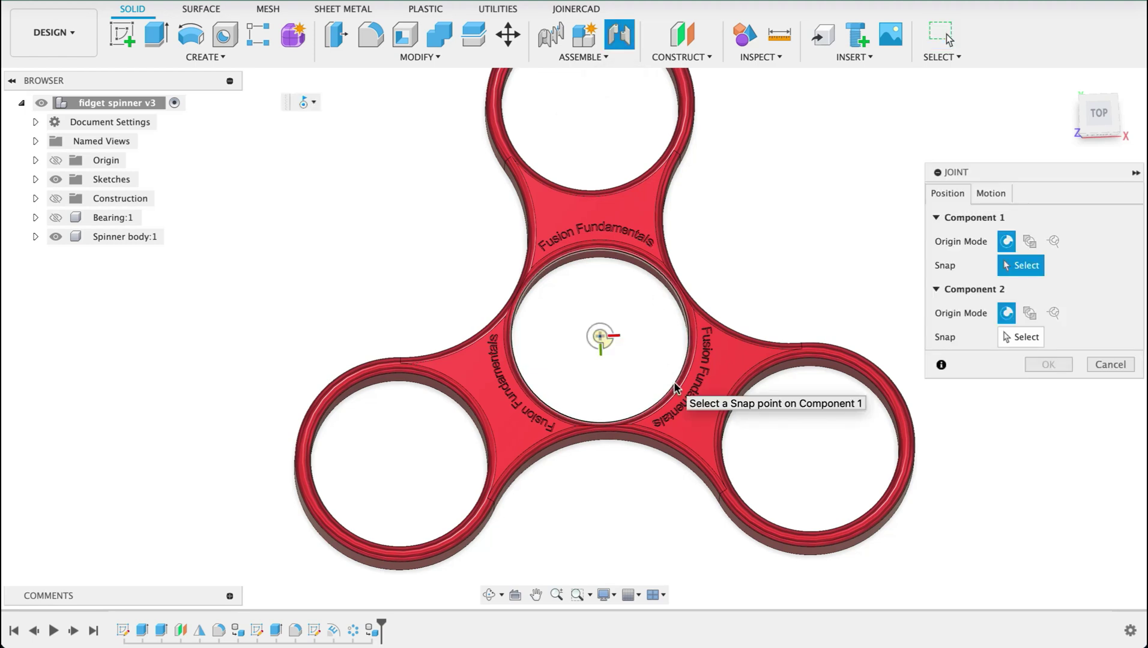
mouse_move(679, 351)
middle_mouse_down("shift")
mouse_move(682, 333)
mouse_move(670, 371)
middle_mouse_up("shift")
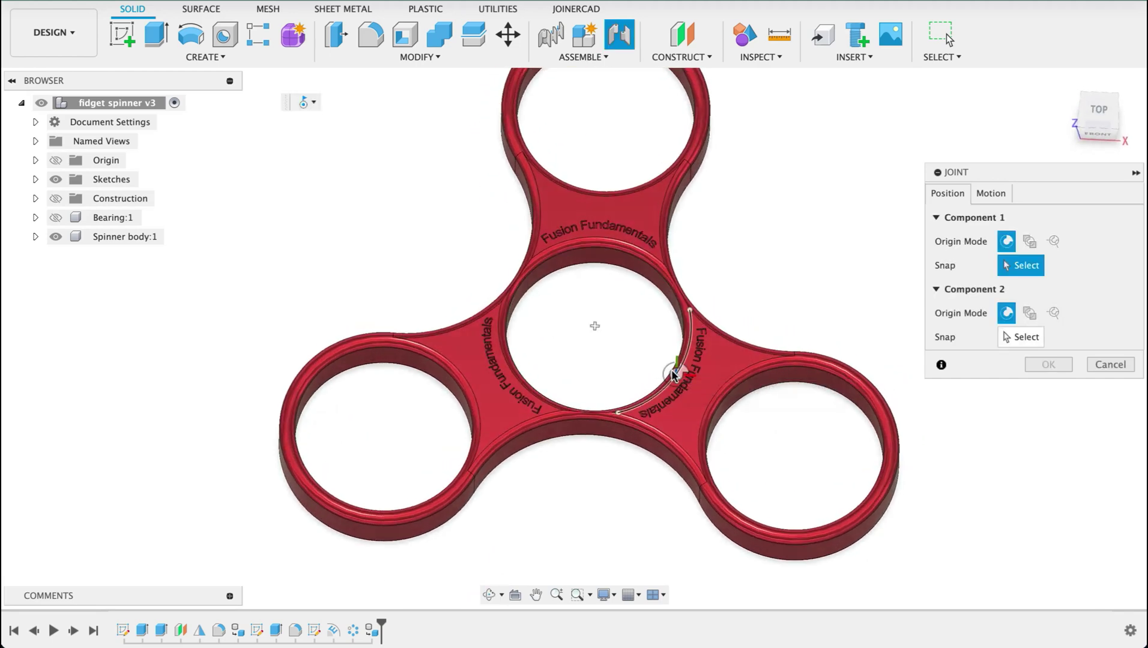
left_click(670, 378)
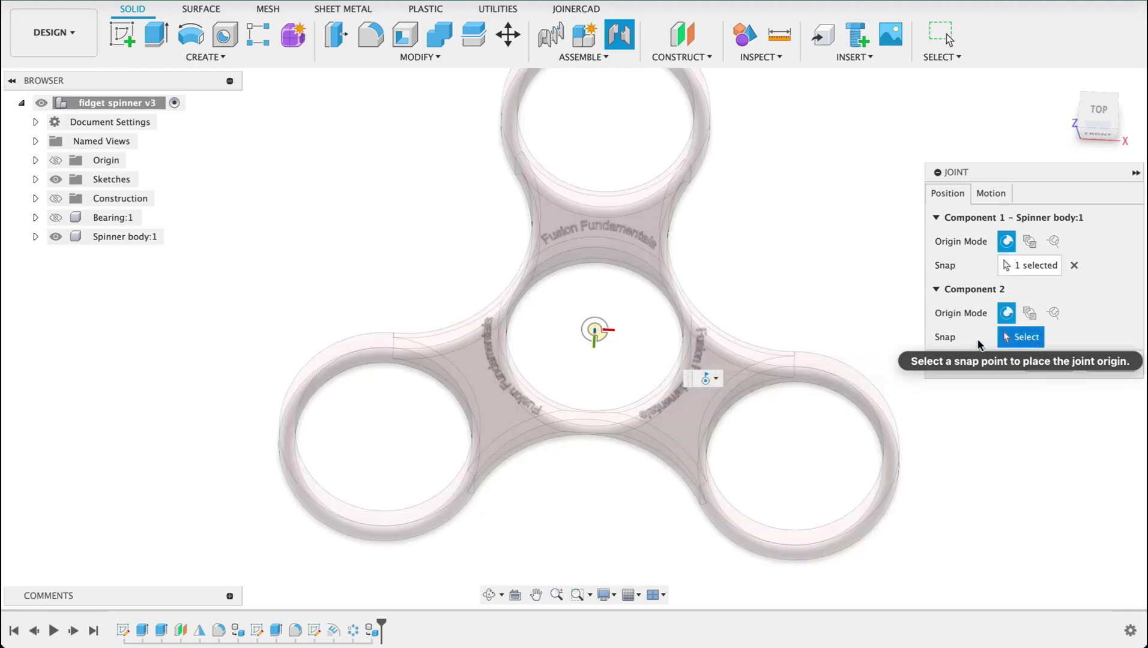
left_click(56, 217)
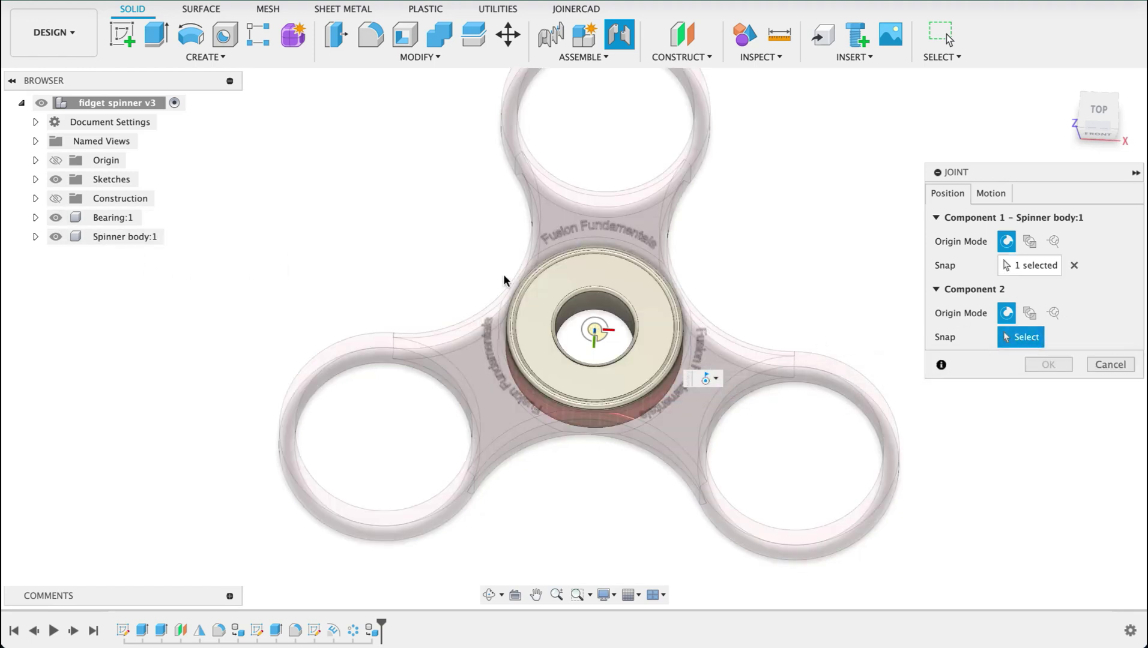
left_click(621, 353)
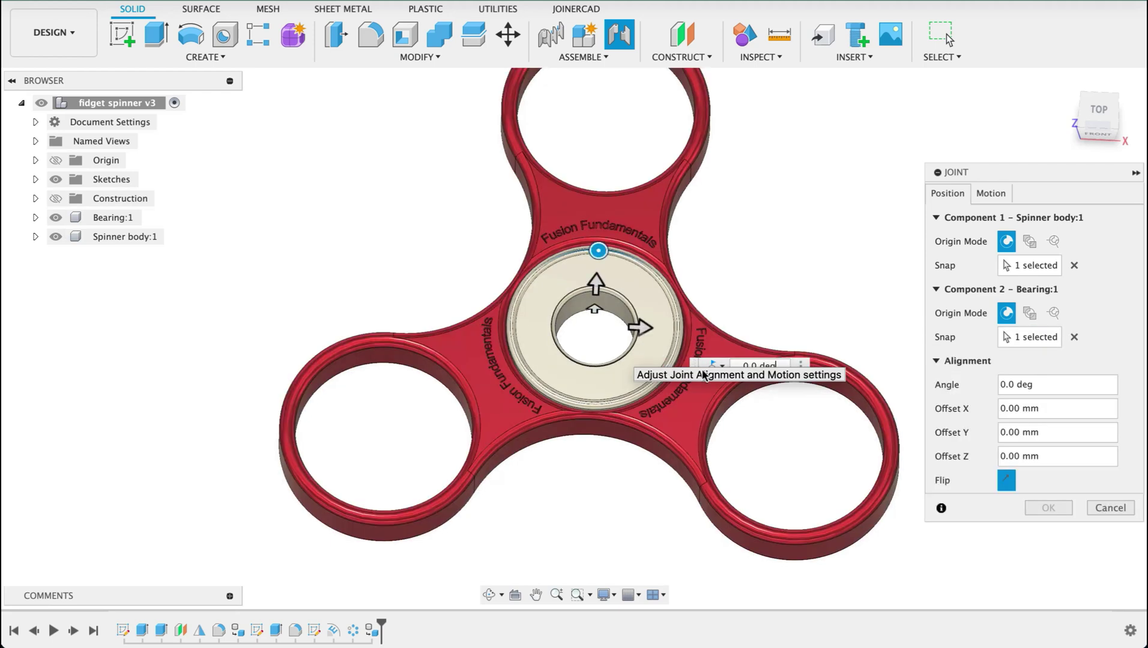
Set the joint's Z offset to -1.00 mm and create the revolute joint between spinner body and bearing
middle_click_drag(810, 429, 727, 401, "shift")
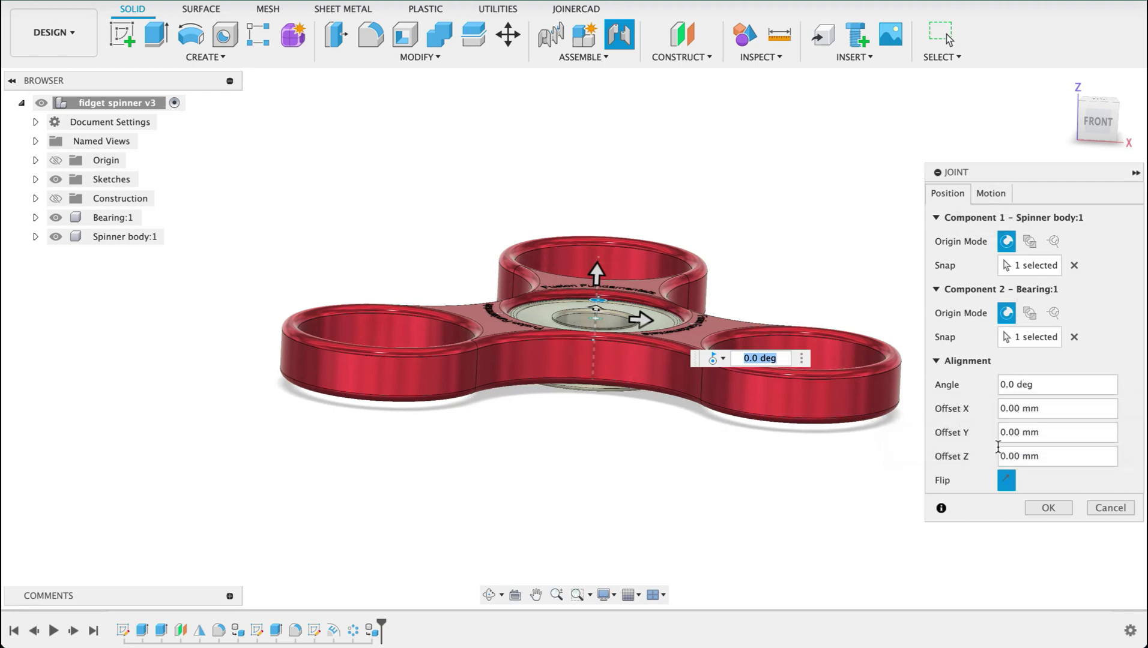
left_click(1098, 121)
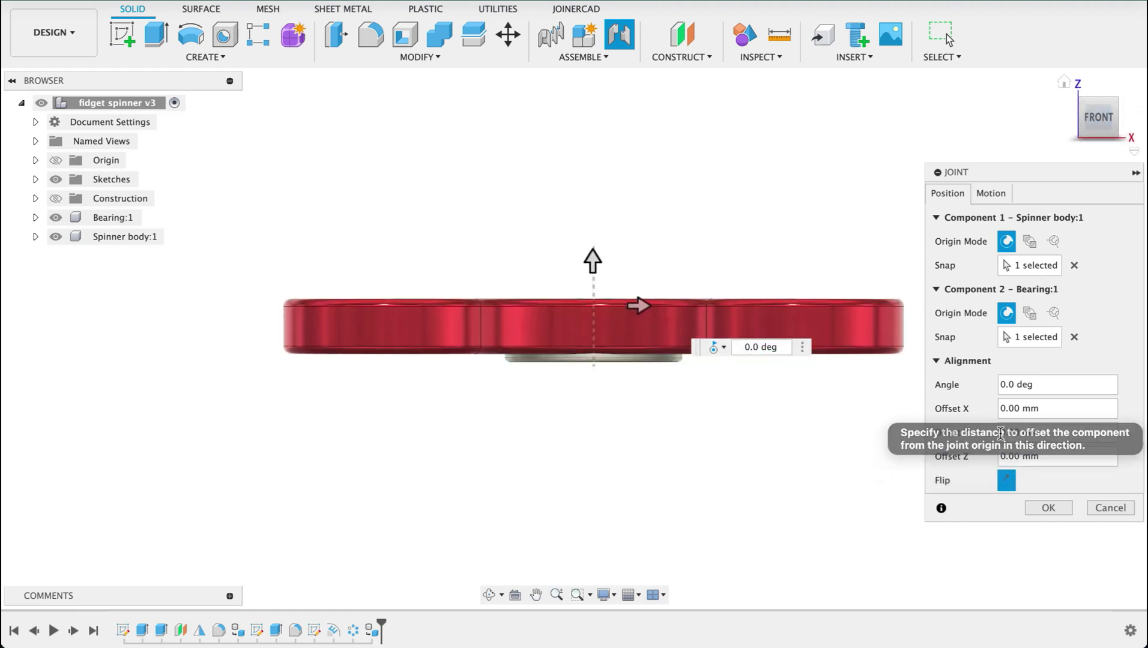
left_click(1008, 458)
type("-1")
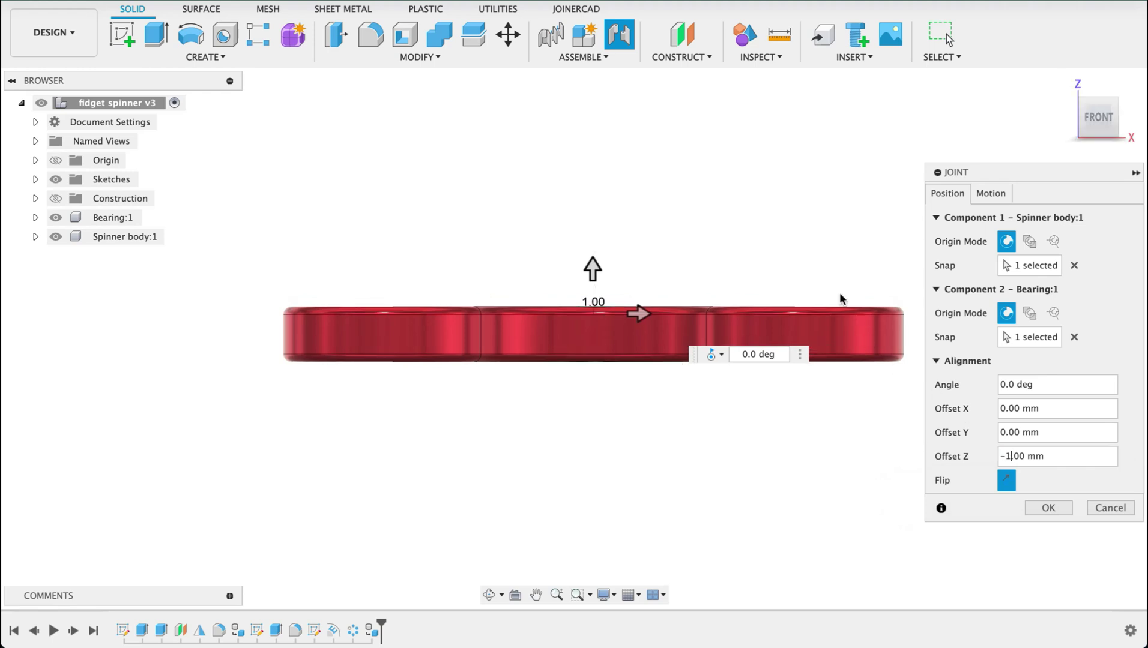
mouse_move(781, 292)
middle_mouse_down("shift")
mouse_move(779, 305)
mouse_move(784, 277)
middle_mouse_up("shift")
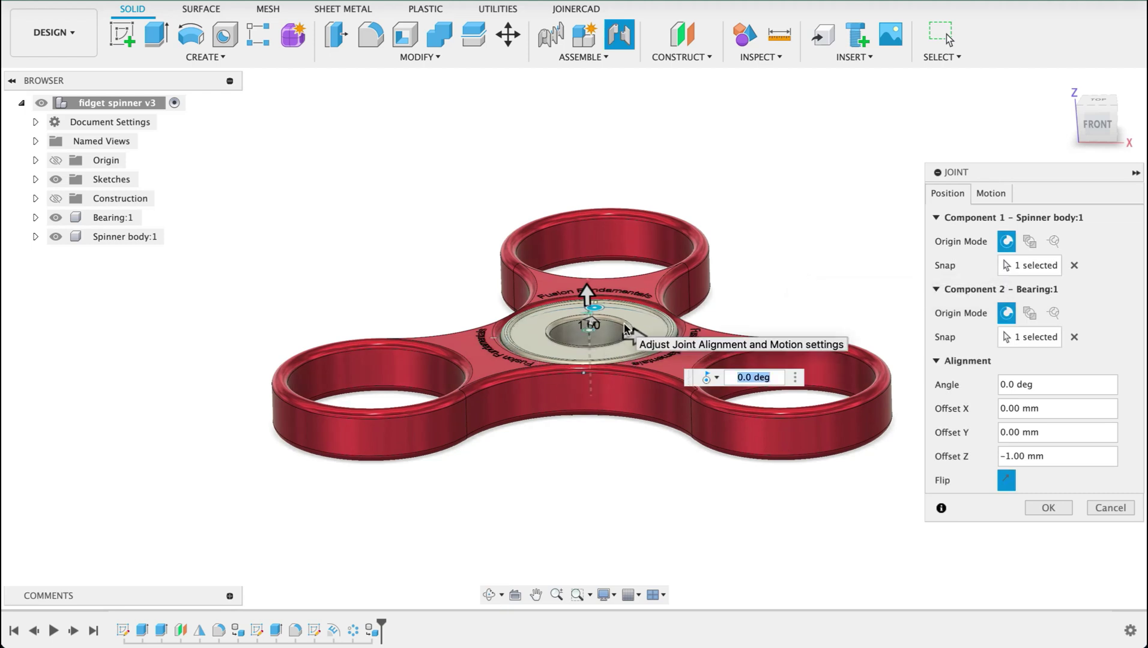
left_click(1034, 507)
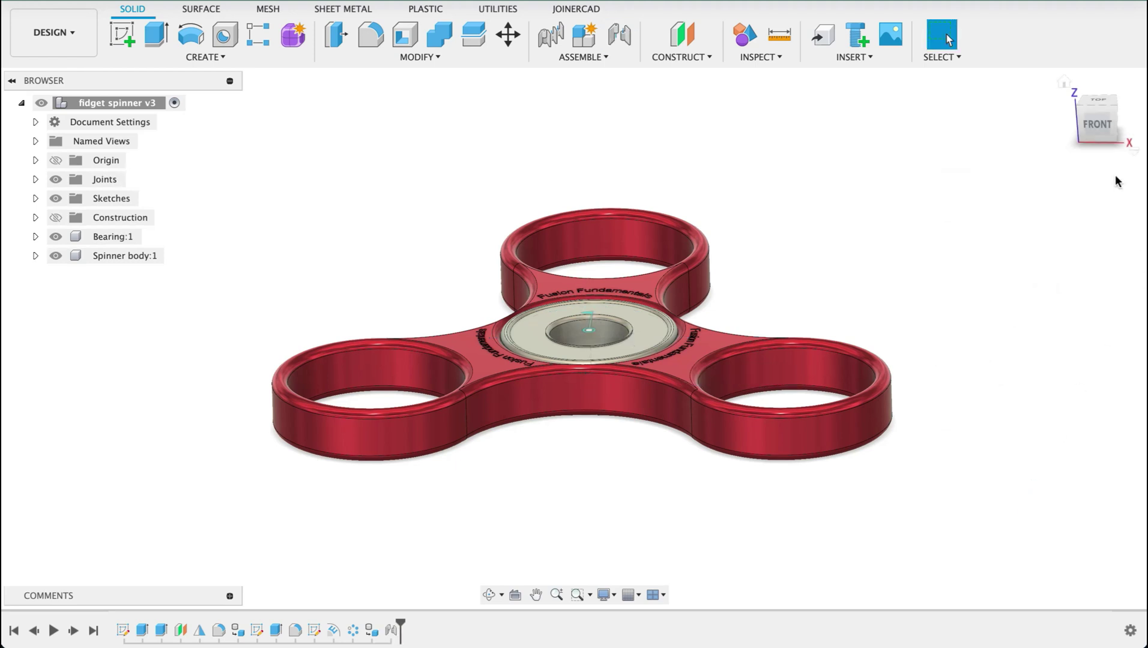
Animate the revolute joint to check how the spinner body rotates around the bearing, and end the animation
left_click_drag(1097, 117, 1098, 126)
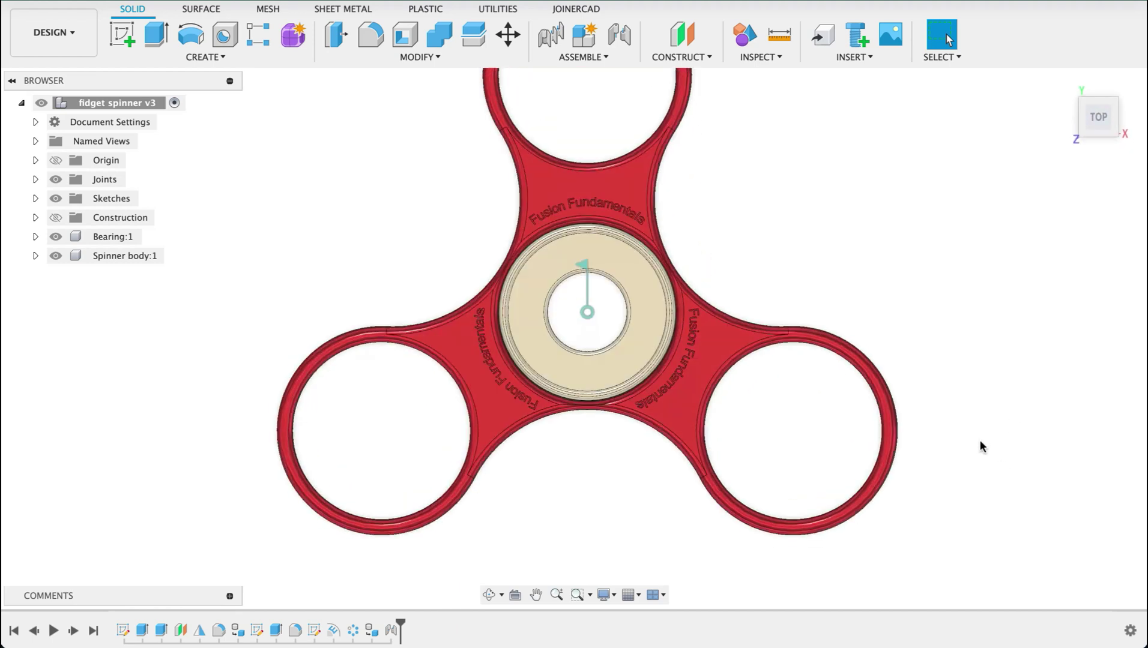
middle_click_drag(983, 438, 973, 372, "shift")
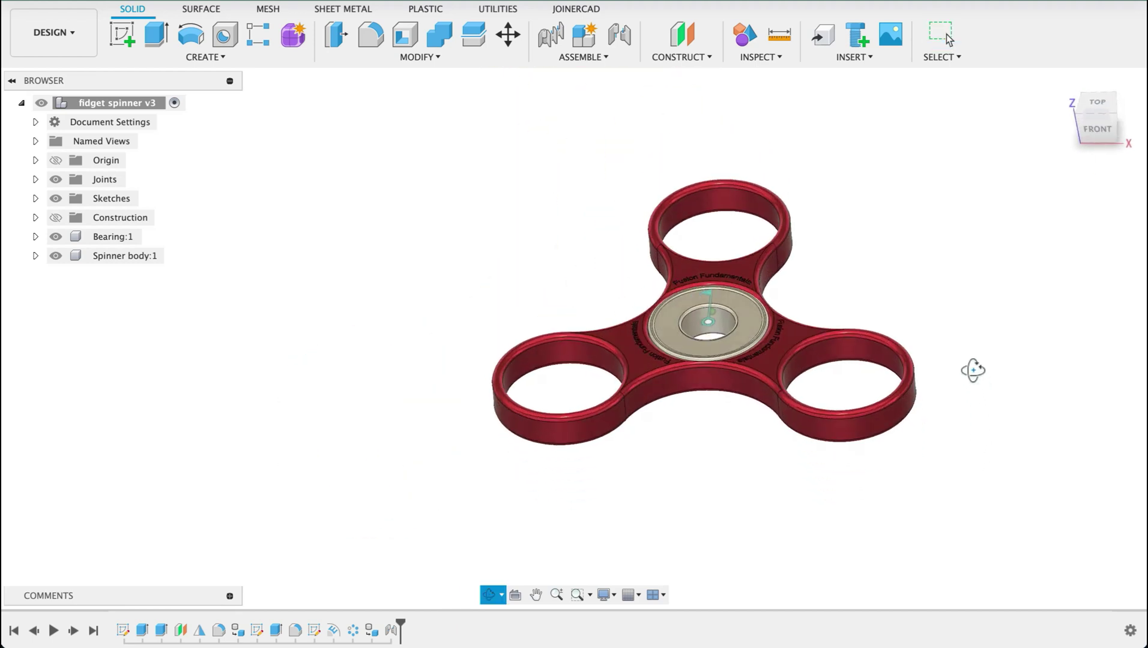
middle_click_drag(973, 309, 921, 360)
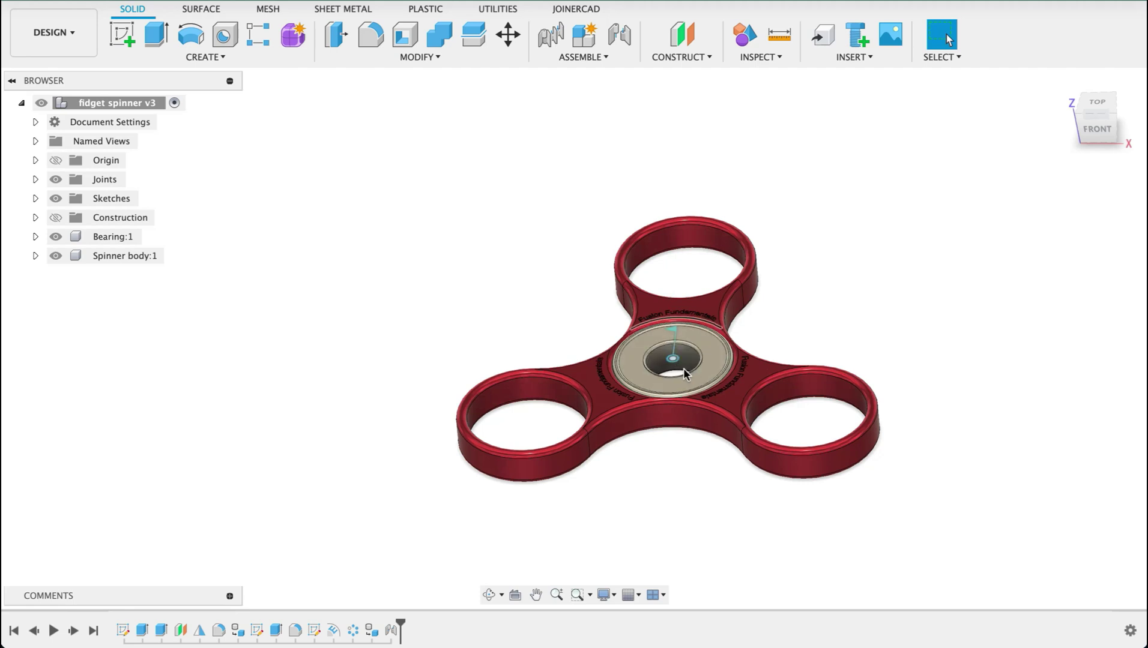
right_click(674, 356)
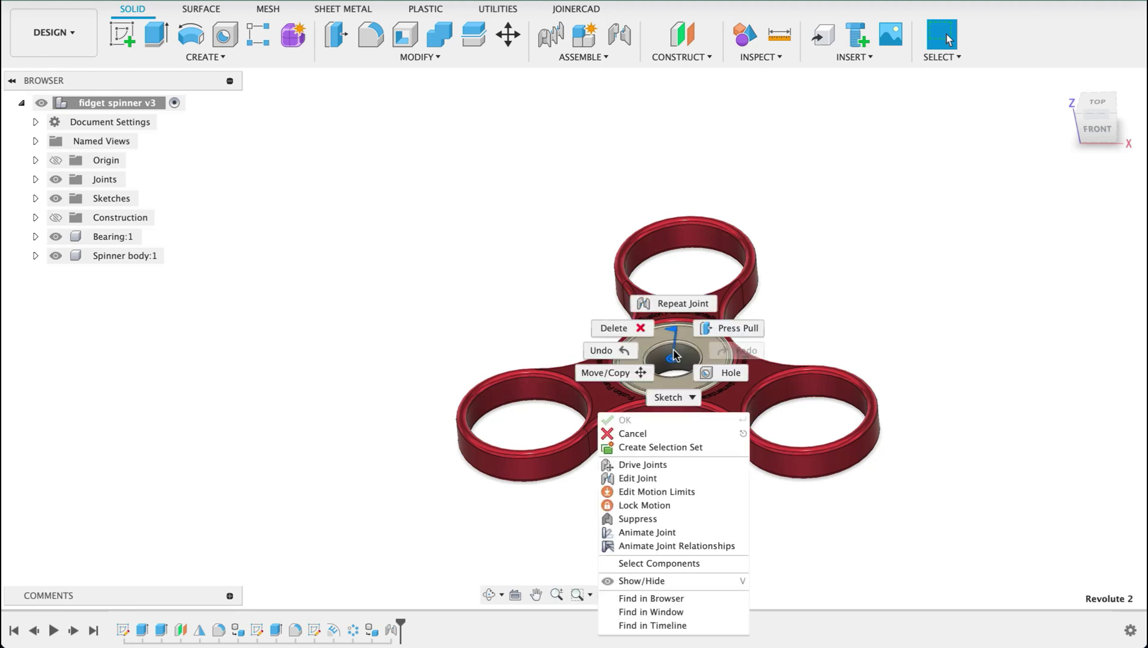
left_click(668, 533)
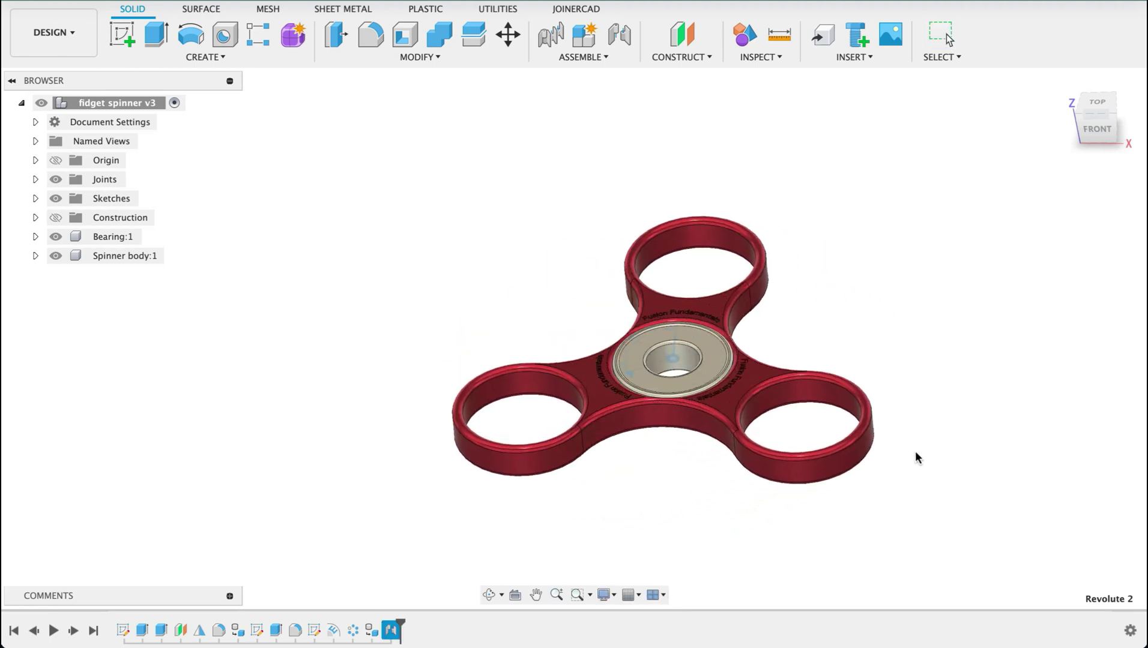
middle_click_drag(915, 454, 939, 503, "shift")
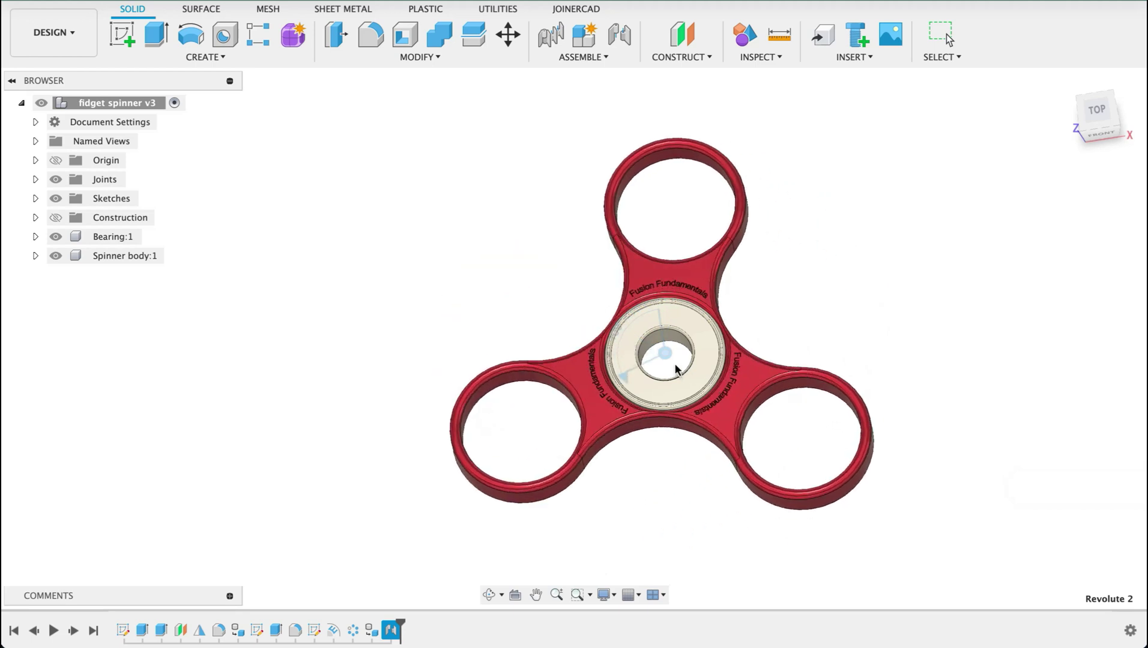
key("Escape")
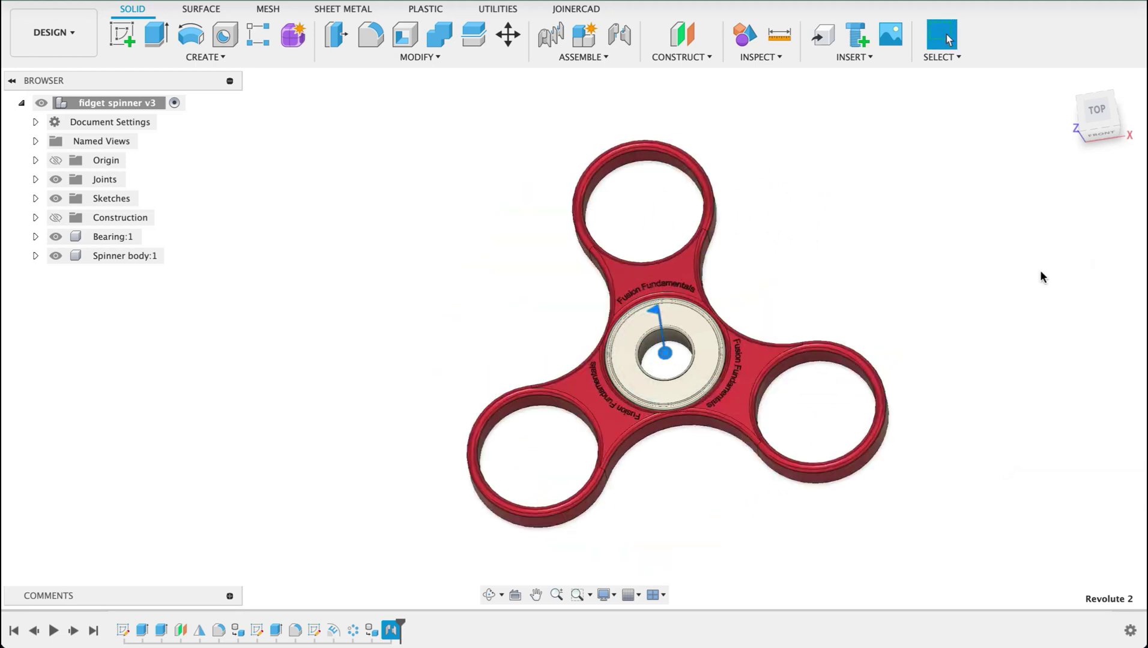